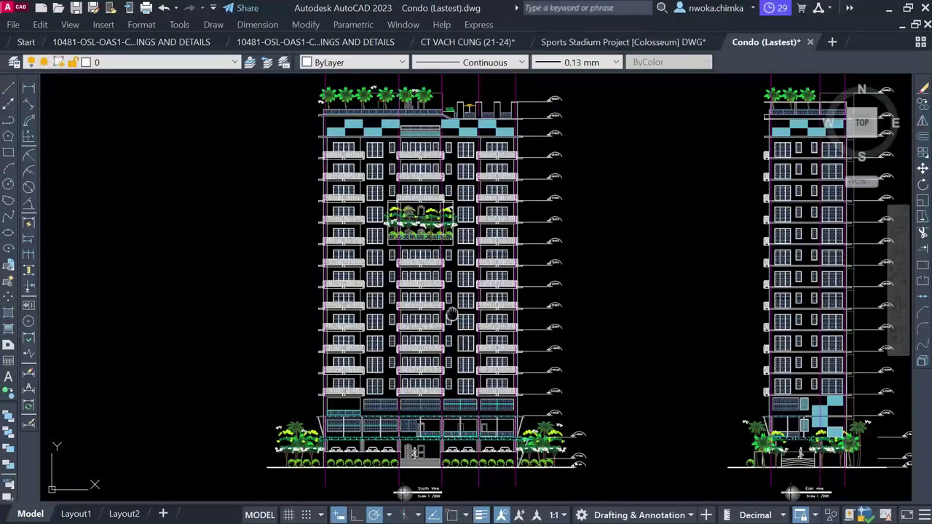
Step: Examine the South View elevation as a whole and the planted sky garden recess in its central bay
middle_click_drag(452, 313, 452, 308)
scroll(452, 300, "down", 3)
scroll(452, 298, "up", 3)
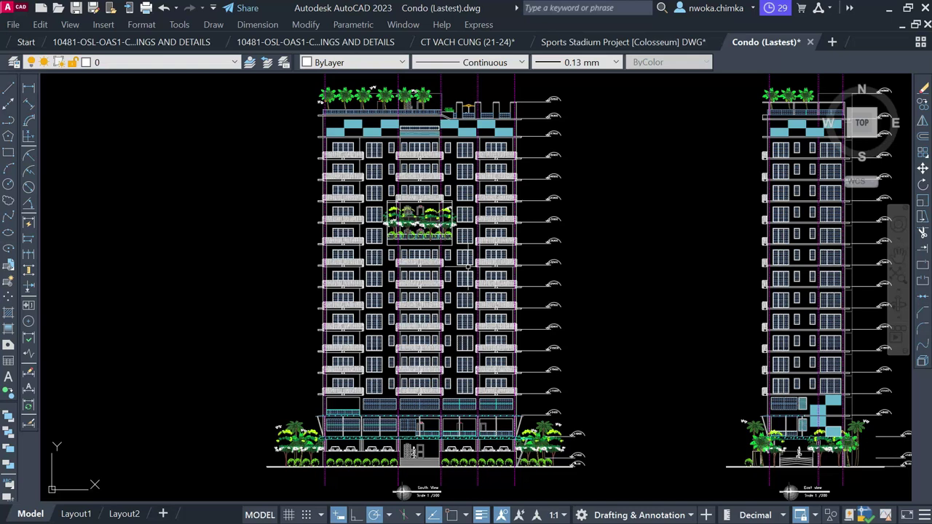
scroll(422, 213, "up", 5)
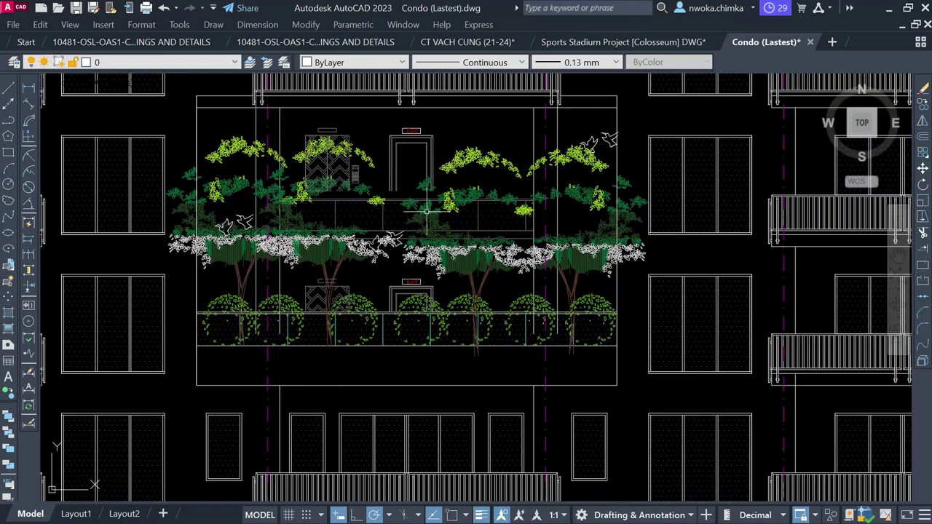
scroll(445, 191, "down", 5)
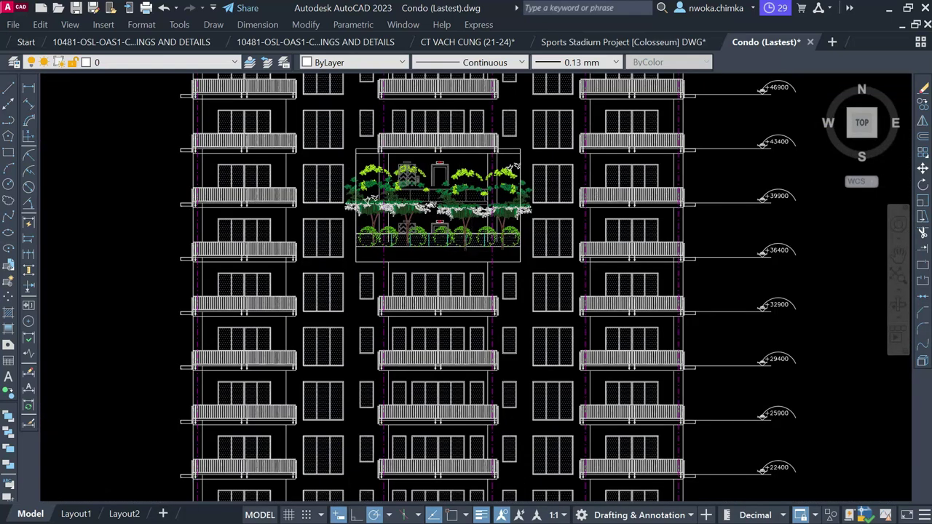
scroll(472, 252, "down", 2)
scroll(469, 314, "down", 3)
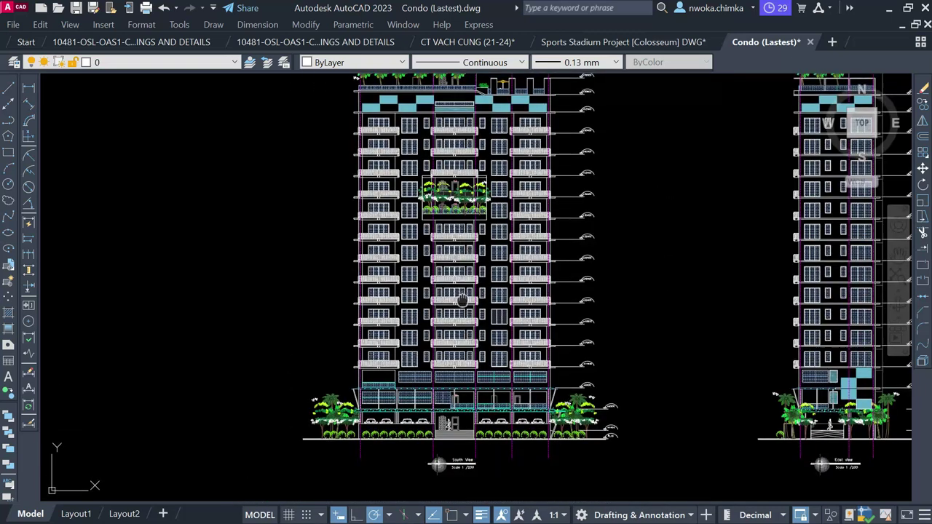
middle_click_drag(465, 381, 461, 403)
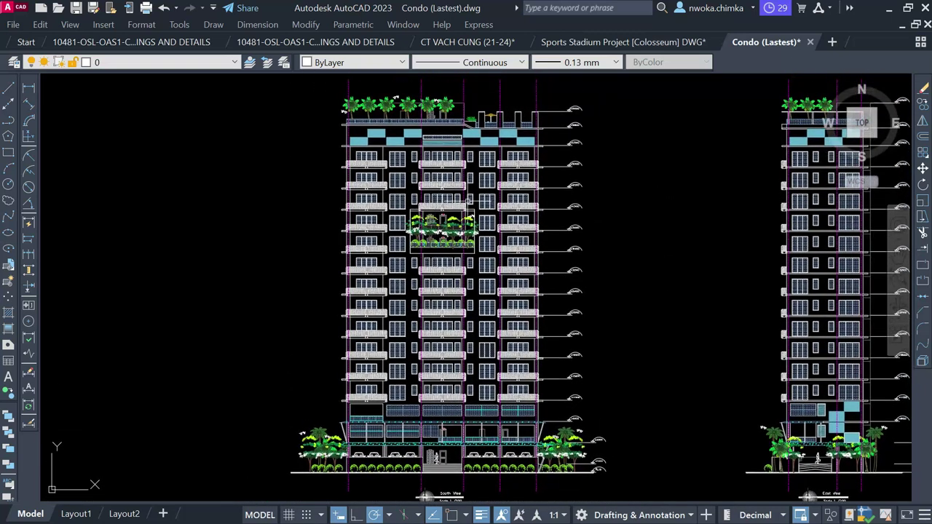
scroll(457, 176, "up", 2)
scroll(473, 158, "up", 2)
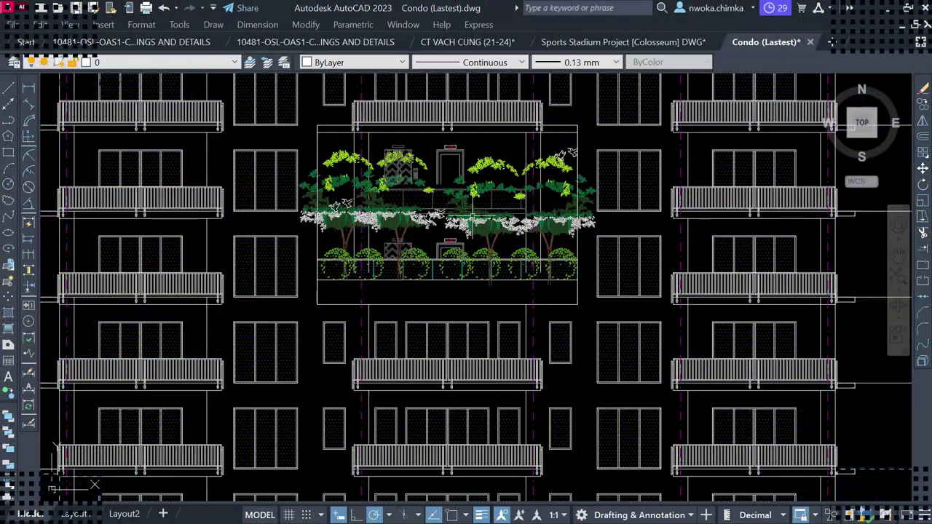
scroll(473, 217, "down", 2)
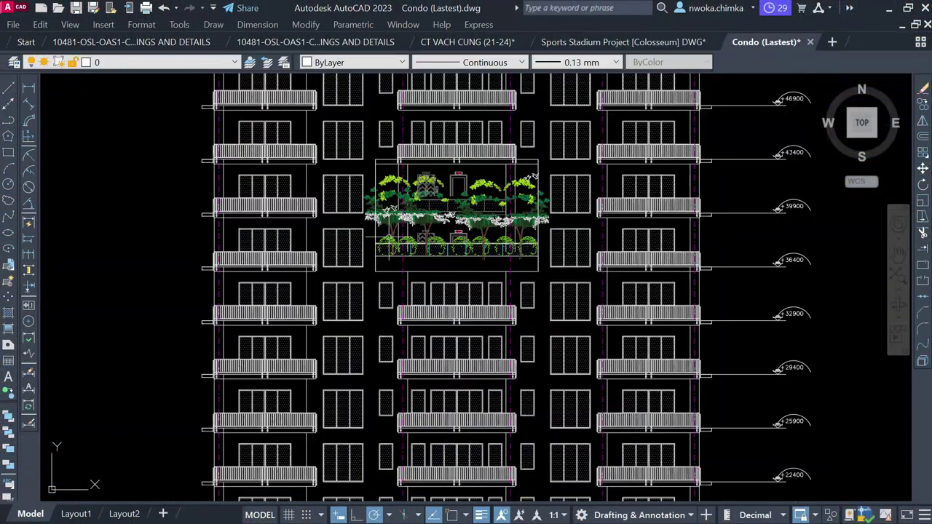
scroll(431, 237, "down", 2)
middle_click_drag(459, 209, 390, 211)
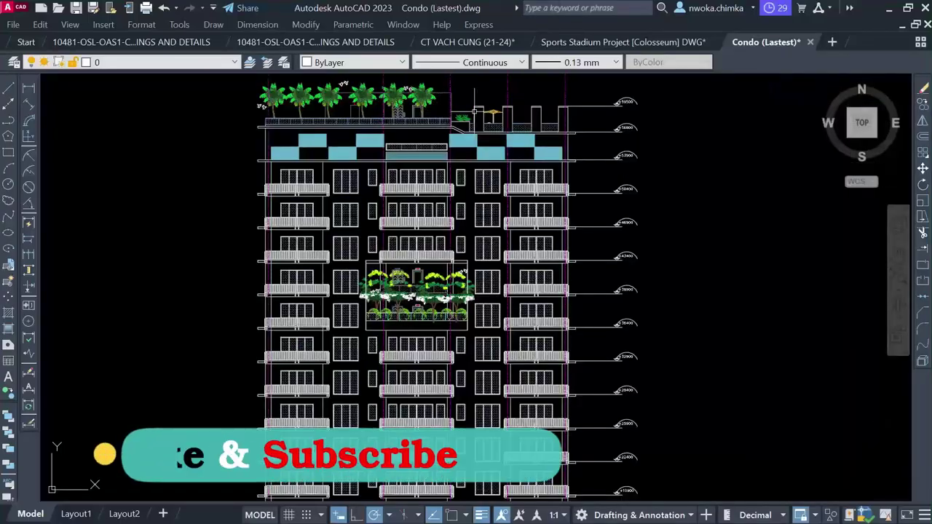
Step: Inspect the South View's roof terrace, parking and entrance levels, and the repeated balcony floors around the sky garden
middle_click_drag(514, 139, 512, 213)
scroll(358, 156, "up", 2)
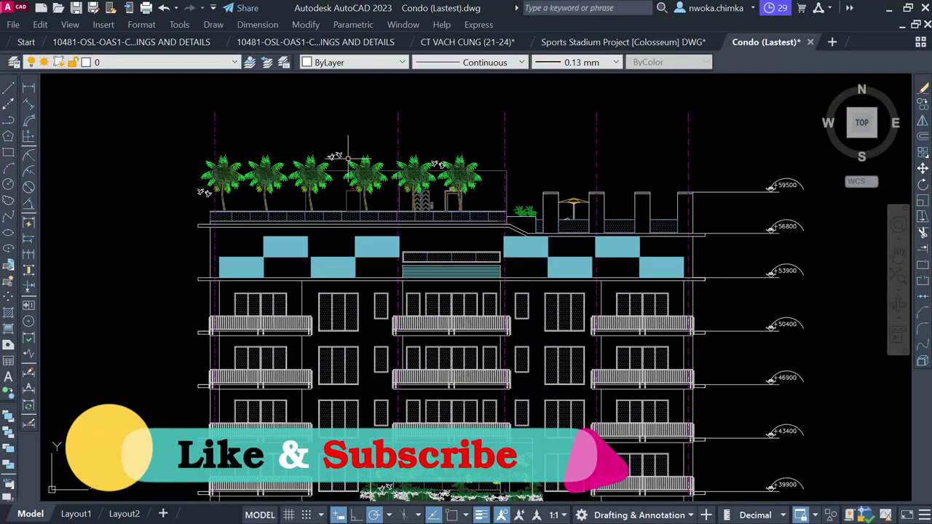
scroll(506, 144, "down", 1)
middle_click_drag(547, 277, 498, 191)
scroll(497, 188, "down", 1)
middle_click_drag(581, 269, 522, 241)
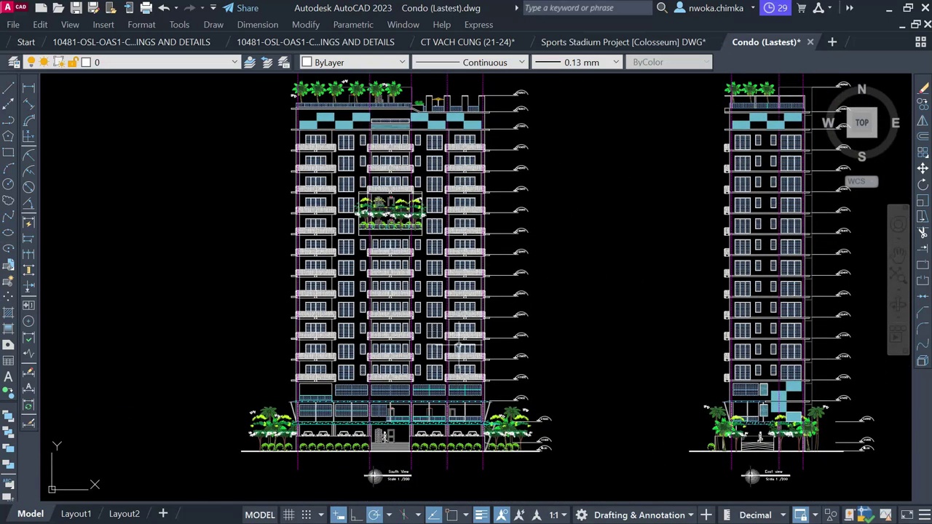
scroll(391, 452, "up", 3)
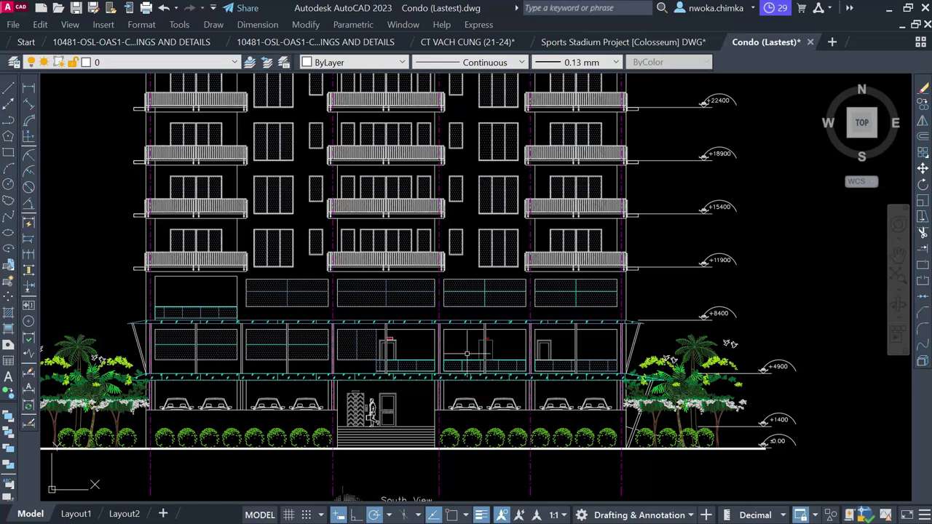
scroll(473, 353, "down", 1)
middle_click_drag(487, 226, 495, 308)
scroll(478, 240, "down", 1)
middle_click_drag(478, 232, 471, 318)
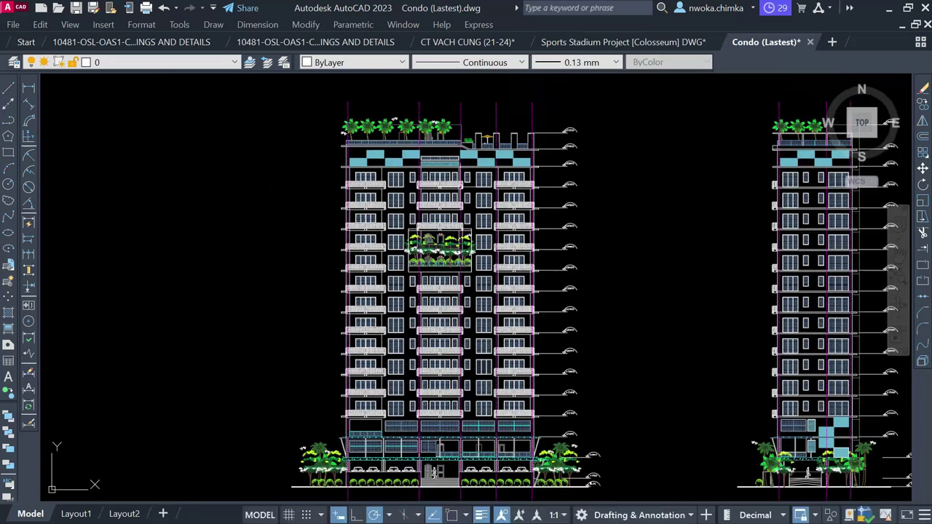
scroll(456, 173, "up", 2)
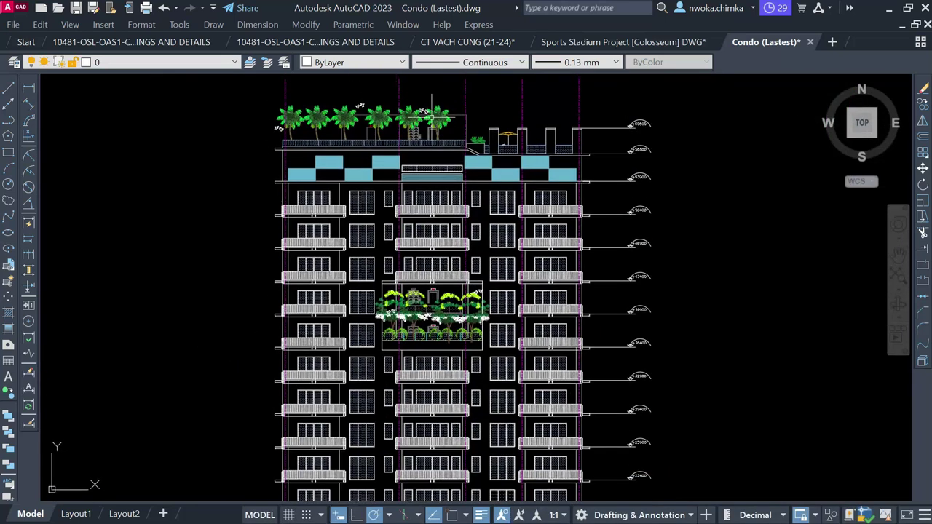
scroll(431, 117, "up", 2)
scroll(463, 108, "down", 4)
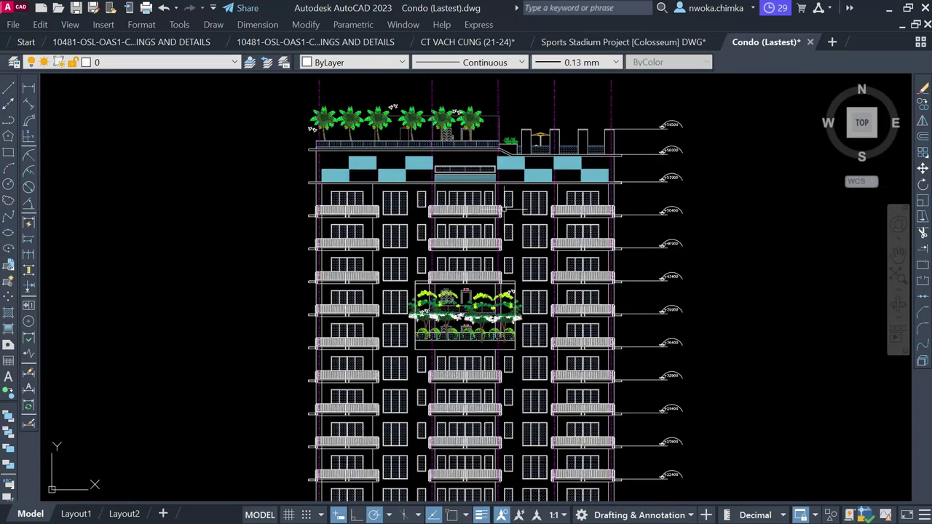
scroll(495, 338, "up", 3)
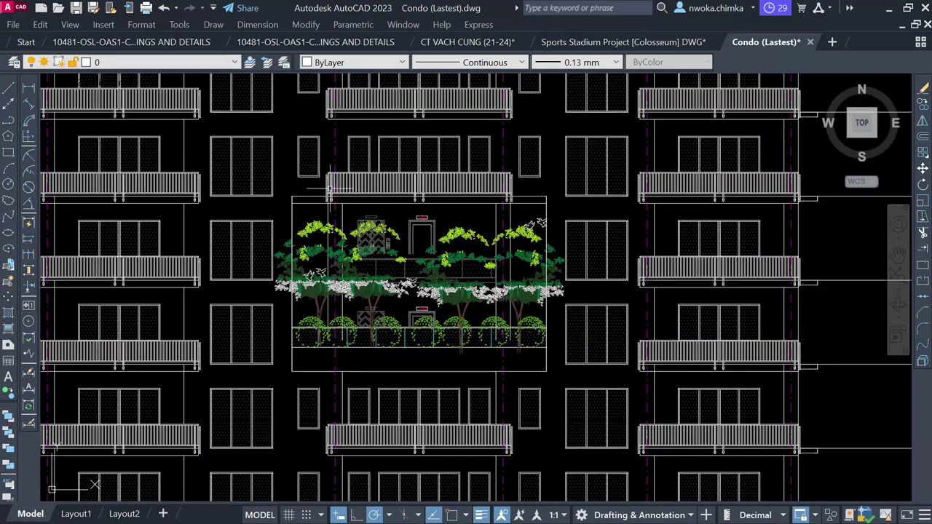
Step: Highlight the sky garden opening with its trees and railings by window selection, clear the selection and dismiss the hatch grip tip
left_click(287, 158)
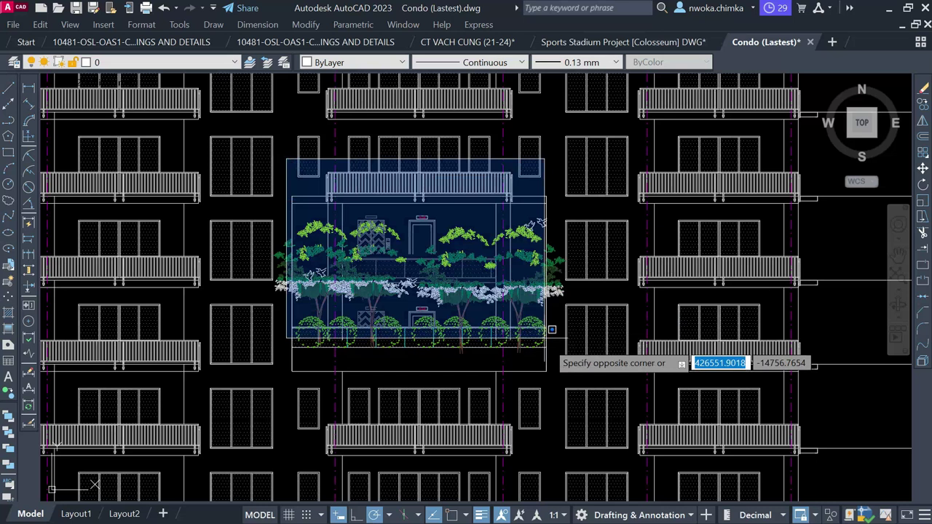
left_click(575, 387)
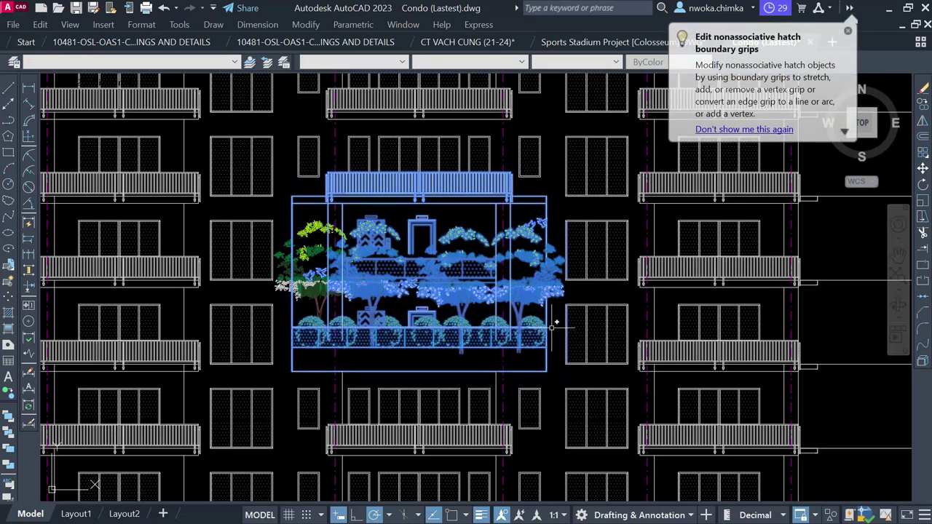
key("Escape")
scroll(405, 282, "up", 2)
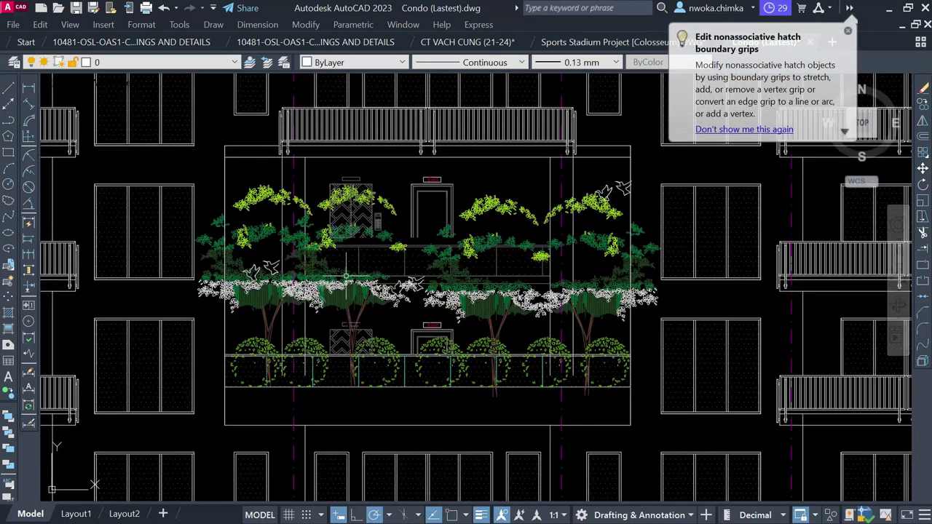
scroll(380, 273, "down", 4)
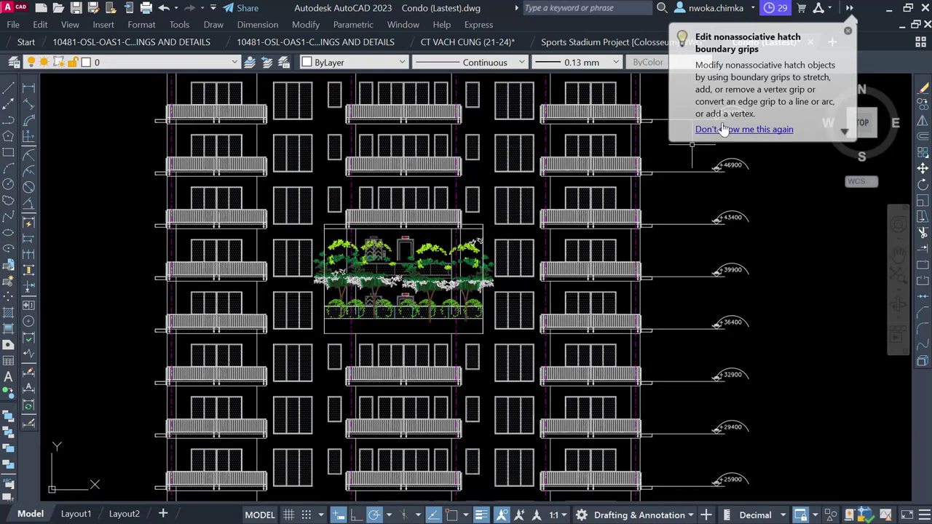
left_click(849, 32)
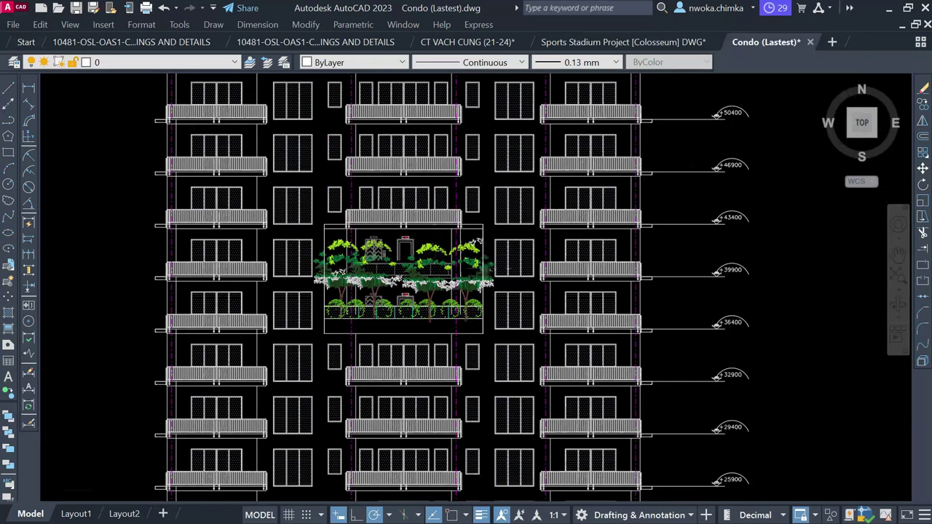
Step: Compare the South and East elevations at full height and read the South View title and scale below the entrance
scroll(434, 230, "down", 2)
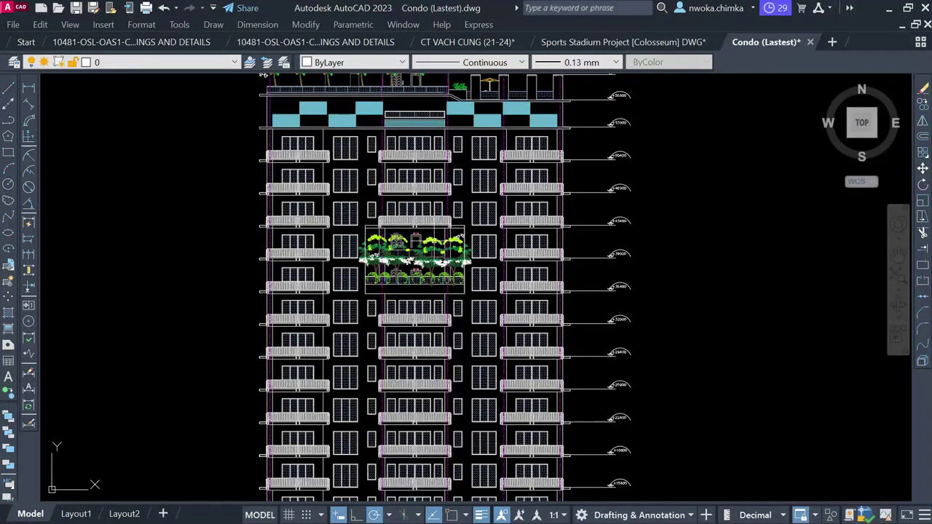
scroll(449, 230, "down", 2)
middle_click_drag(485, 292, 423, 269)
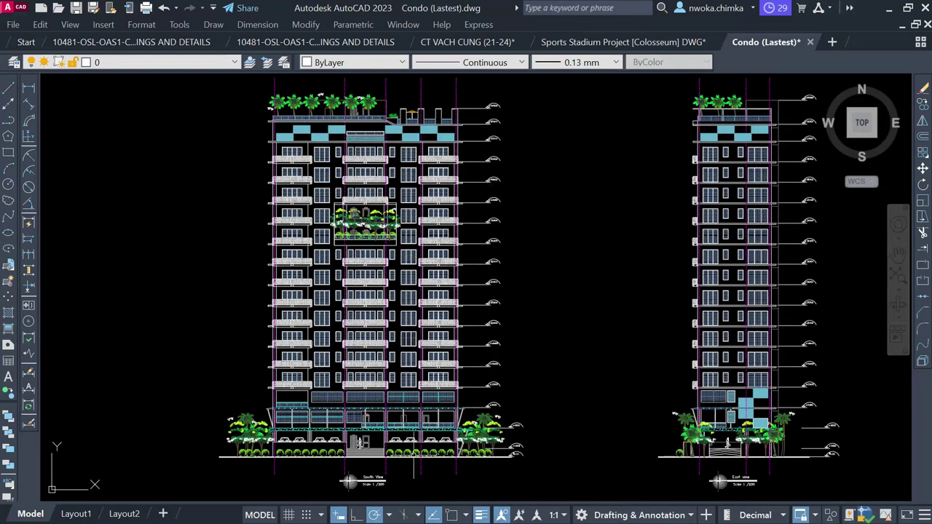
middle_click_drag(636, 423, 625, 417)
scroll(321, 443, "up", 2)
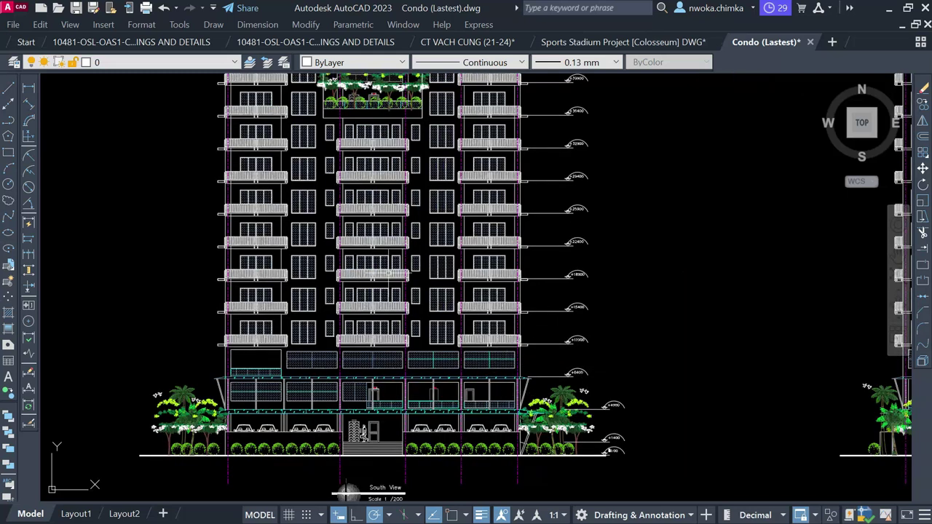
scroll(514, 306, "down", 1)
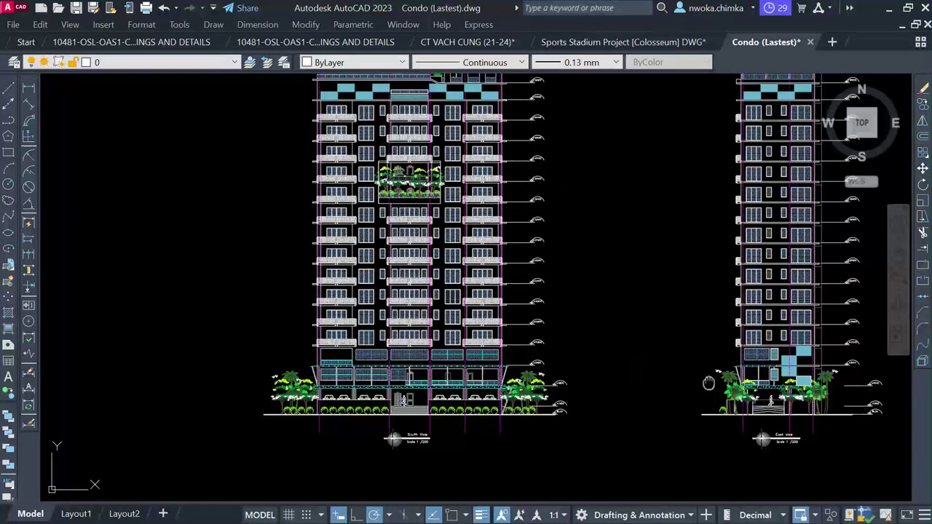
scroll(630, 387, "down", 1)
scroll(699, 460, "up", 3)
scroll(584, 373, "down", 3)
middle_click_drag(353, 308, 602, 322)
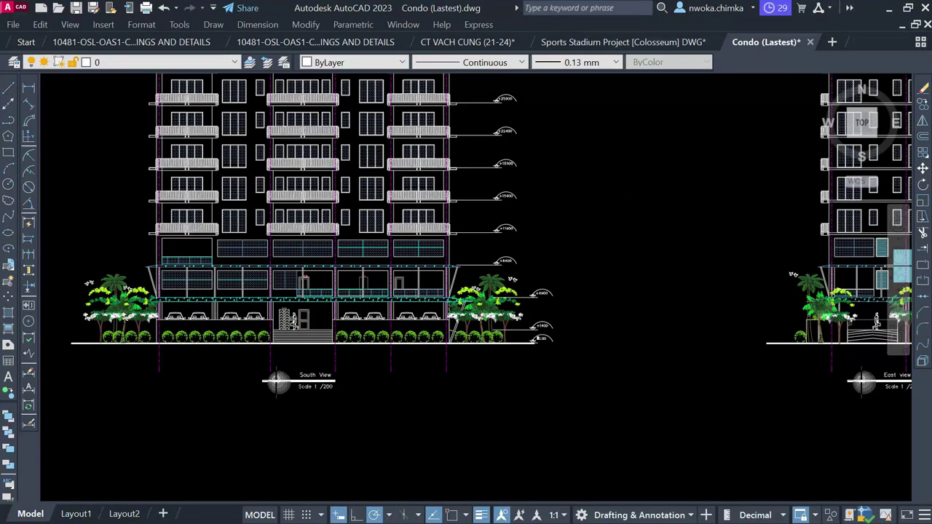
scroll(219, 321, "up", 4)
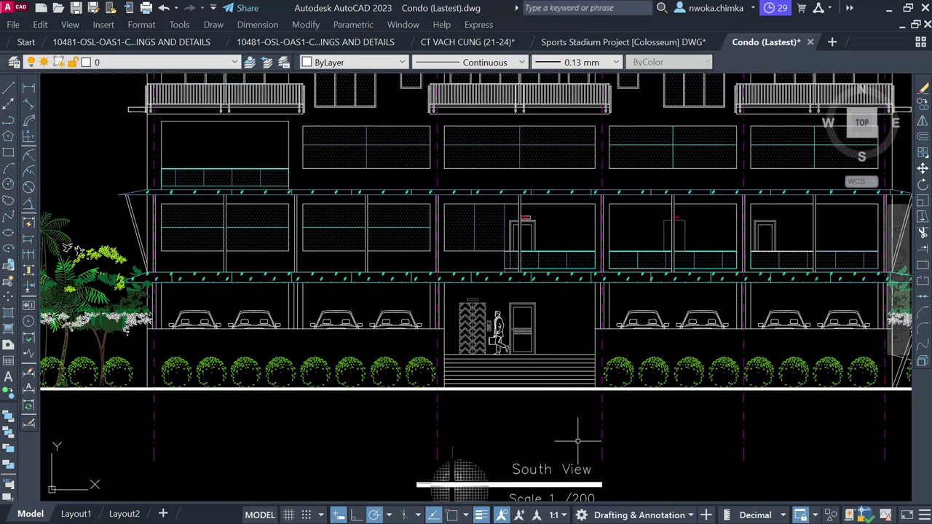
middle_click_drag(577, 441, 491, 384)
scroll(474, 430, "up", 2)
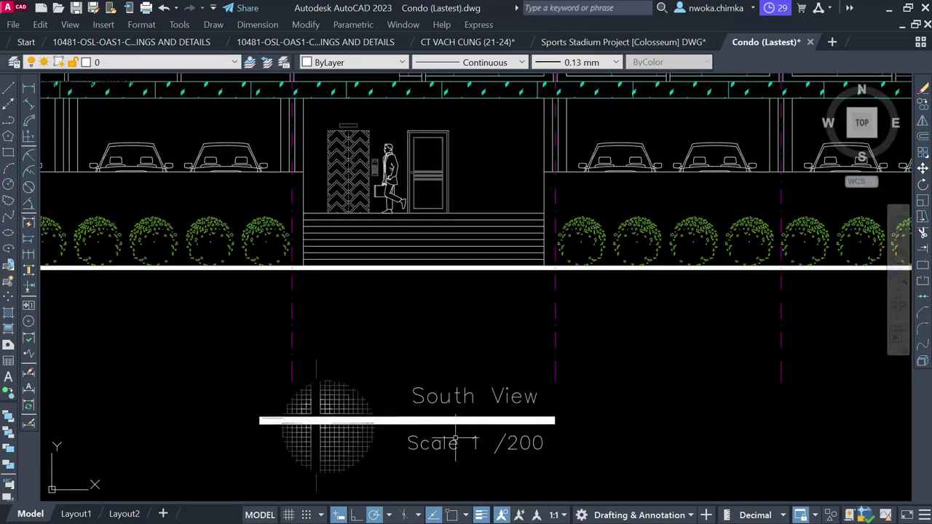
Step: Read the level markers beside the South View's roof and trace their lines to the roof frames and slab
scroll(354, 412, "down", 6)
middle_click_drag(520, 225, 483, 316)
mouse_move(507, 191)
middle_mouse_down()
mouse_move(484, 381)
mouse_move(484, 493)
middle_mouse_up()
scroll(515, 219, "up", 10)
scroll(553, 116, "up", 4)
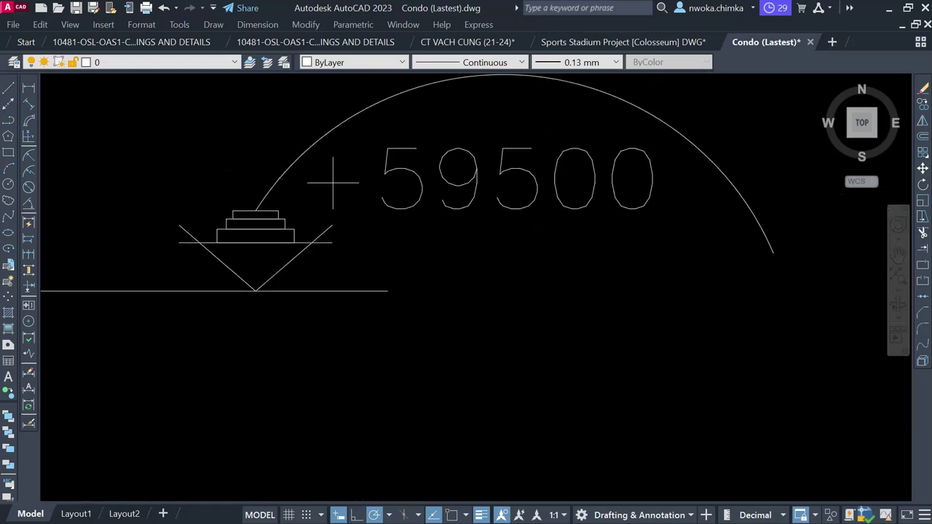
scroll(540, 174, "down", 8)
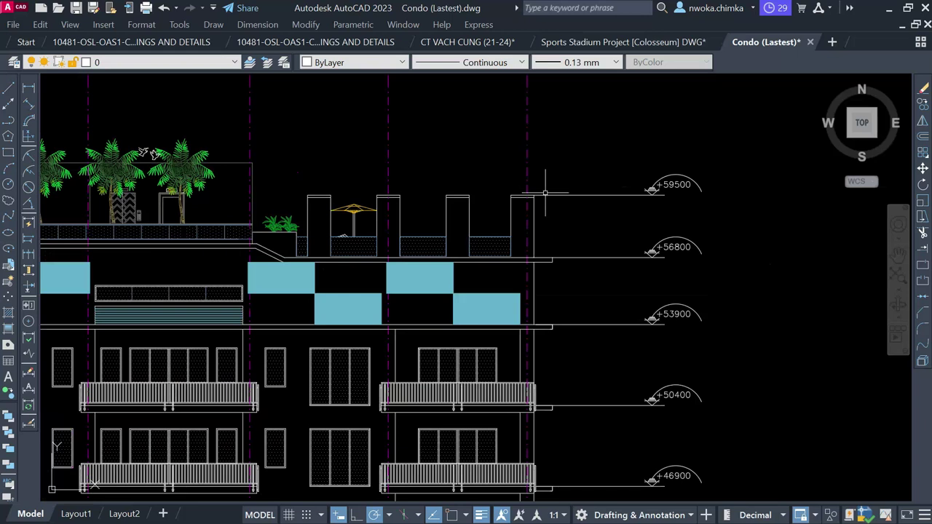
scroll(542, 193, "up", 3)
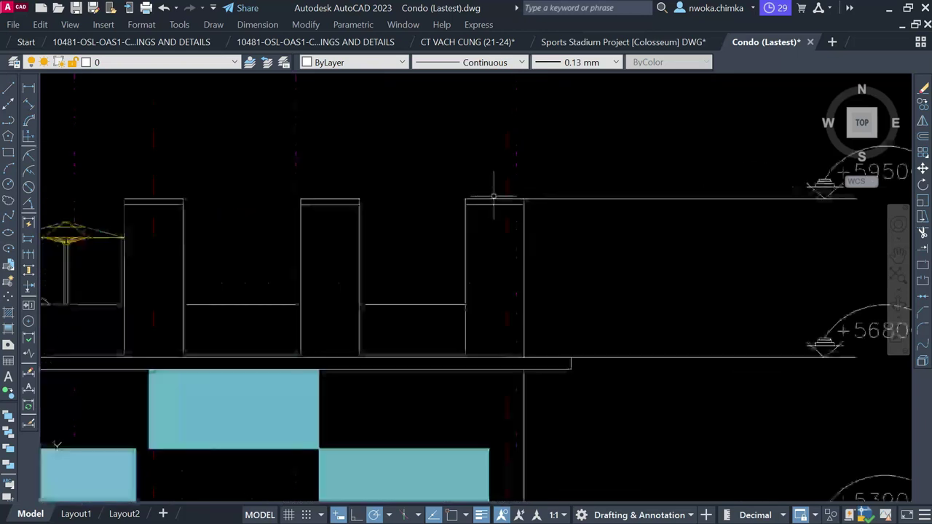
scroll(546, 204, "down", 3)
middle_click_drag(475, 249, 576, 252)
scroll(752, 273, "up", 8)
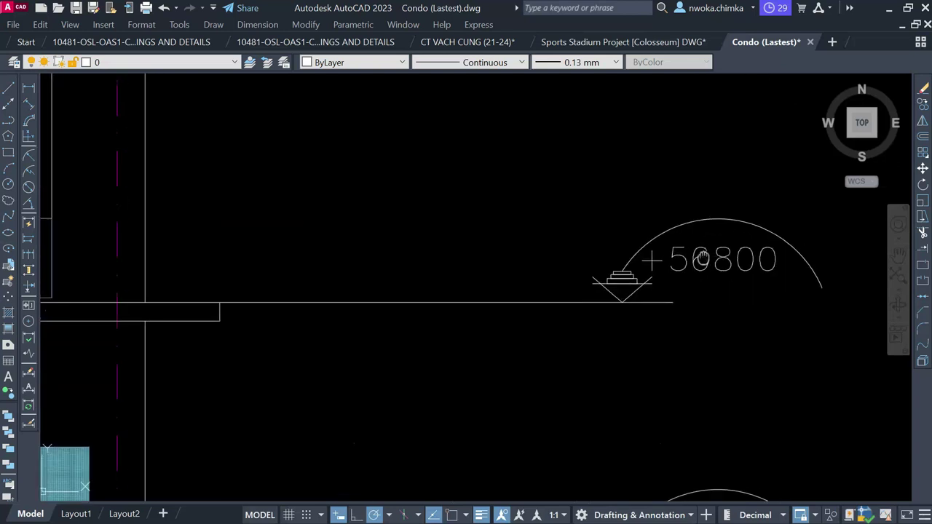
scroll(627, 272, "down", 5)
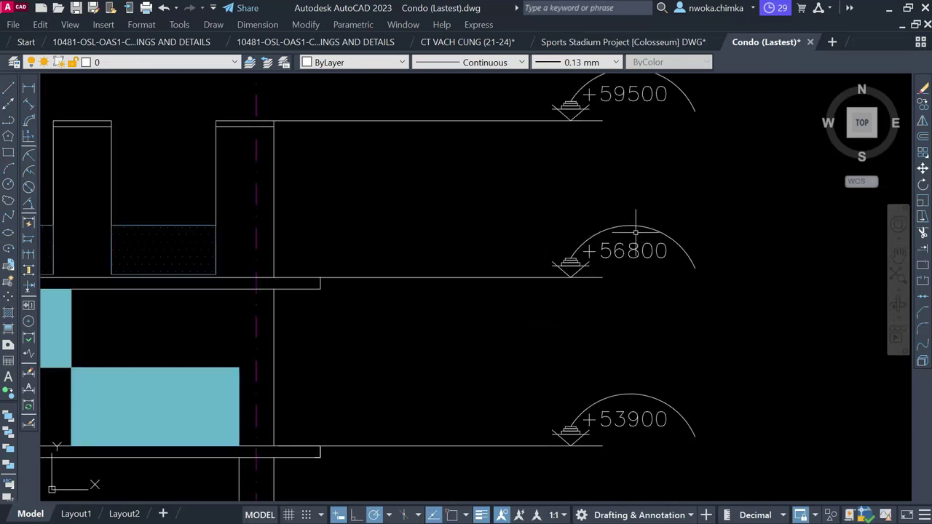
Step: Examine the South View's roof terrace, including the palm trees, railing, umbrella area and blue facade panels below
scroll(630, 240, "down", 5)
scroll(270, 201, "up", 5)
scroll(233, 199, "down", 5)
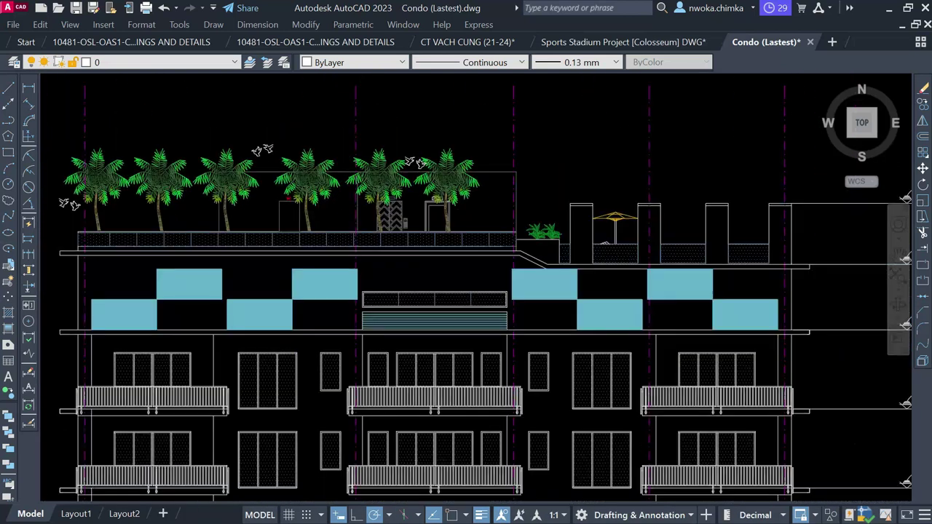
scroll(197, 226, "up", 2)
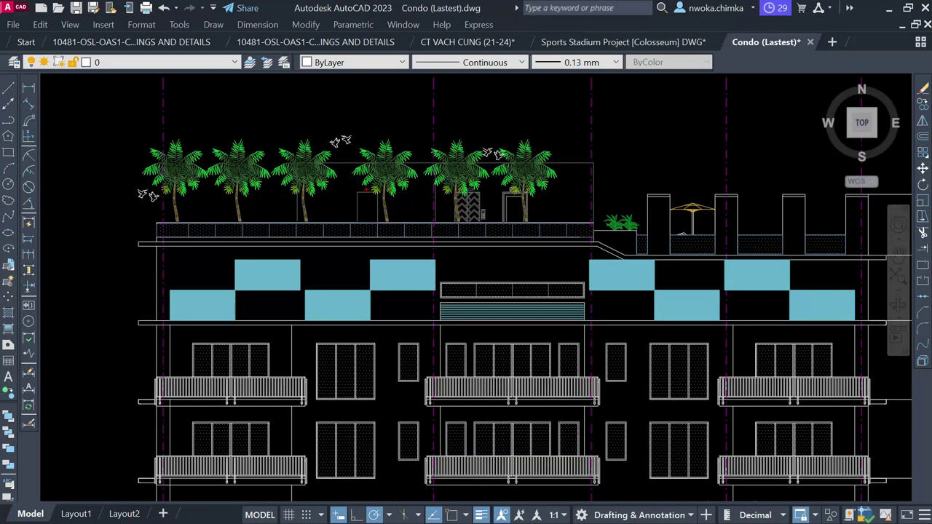
scroll(358, 190, "down", 3)
scroll(354, 182, "up", 3)
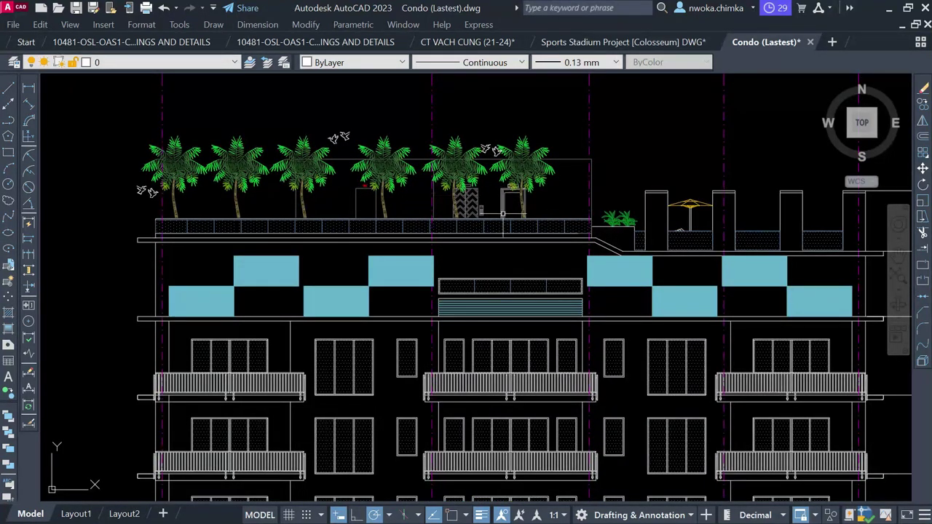
Step: Examine the East view's entrance canopy, steps and landscaping, and return to the South View's ground level
scroll(389, 188, "down", 6)
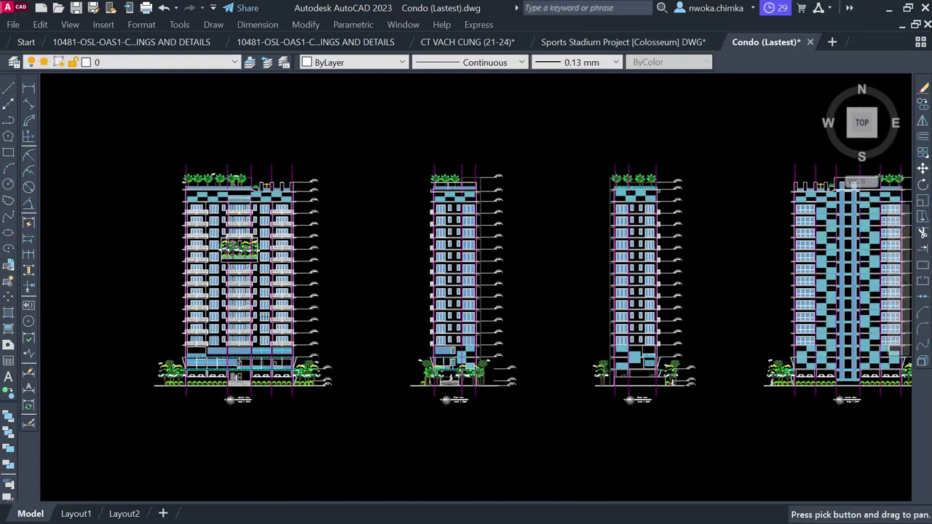
scroll(469, 393, "up", 8)
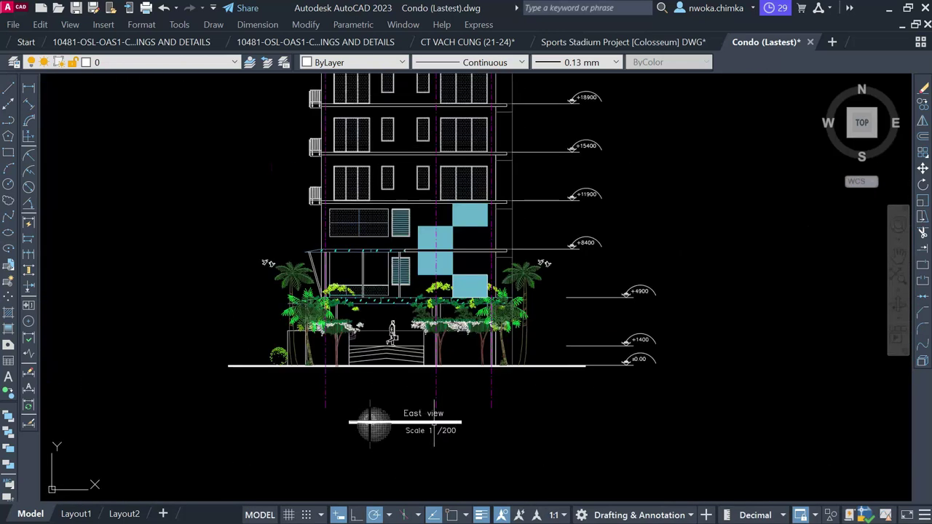
scroll(275, 147, "up", 2)
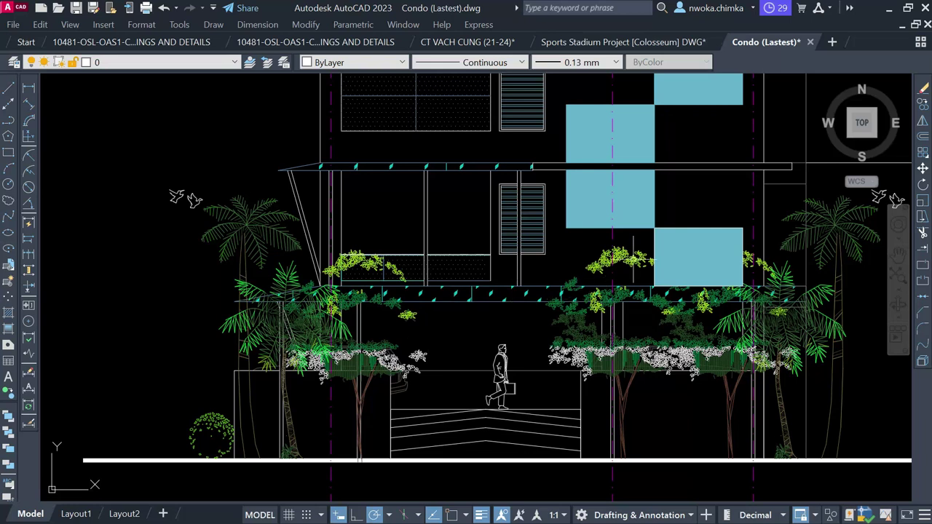
scroll(773, 217, "down", 5)
scroll(313, 270, "up", 5)
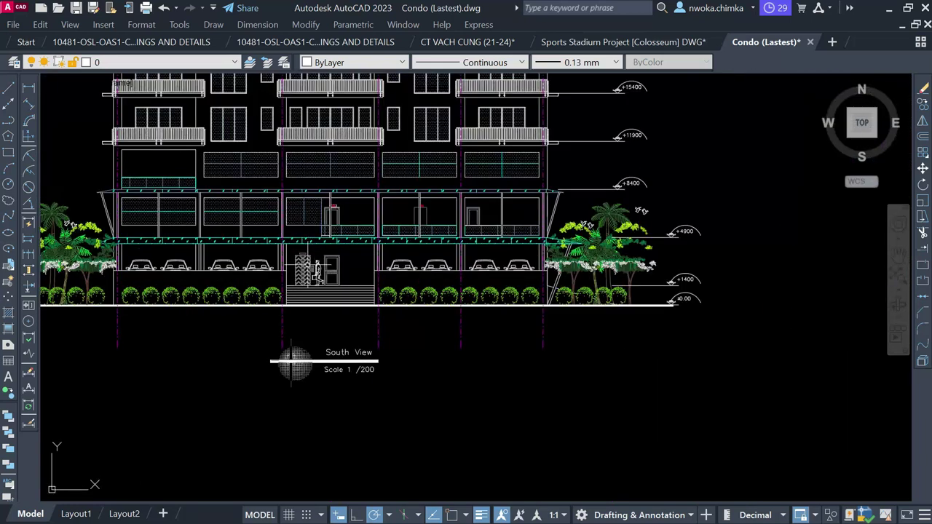
Step: Examine the South View's entrance stairs and parked cars, marking the parking area beside the entrance with selection windows
scroll(511, 262, "up", 2)
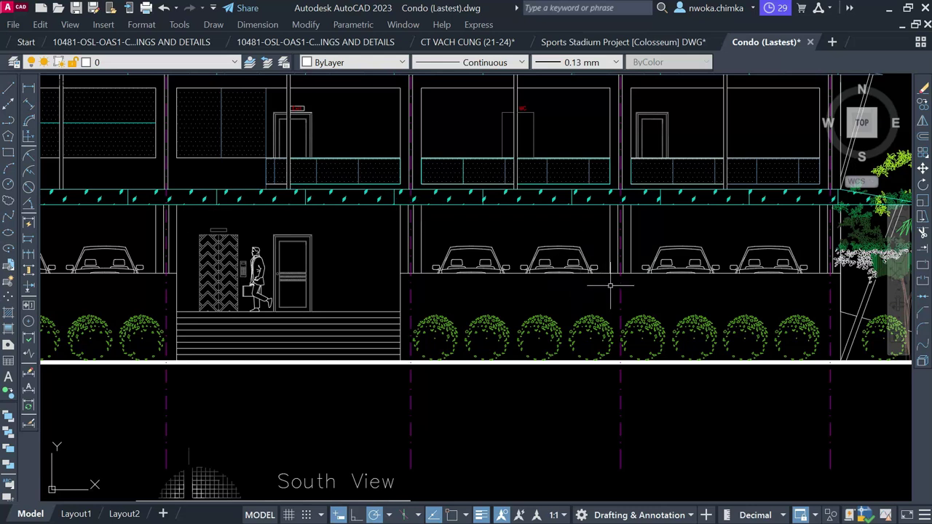
left_click(724, 276)
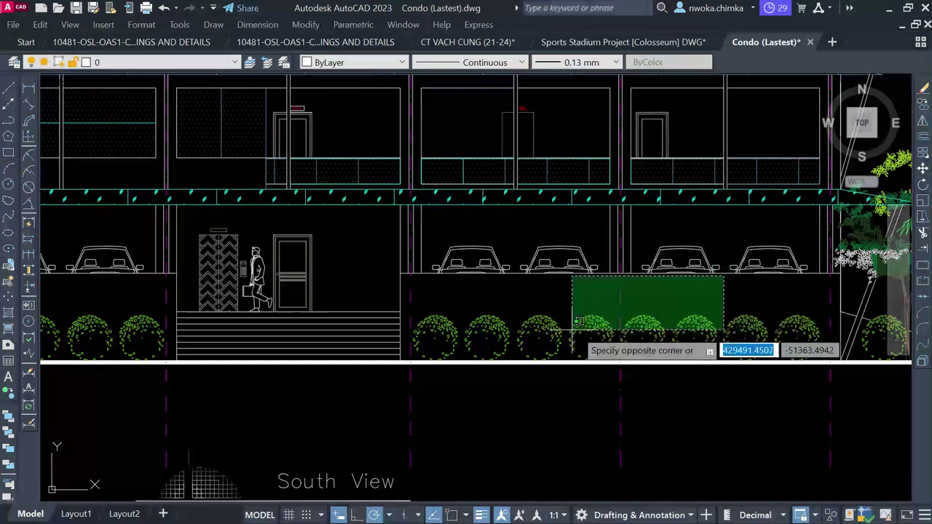
left_click(688, 302)
scroll(605, 295, "down", 3)
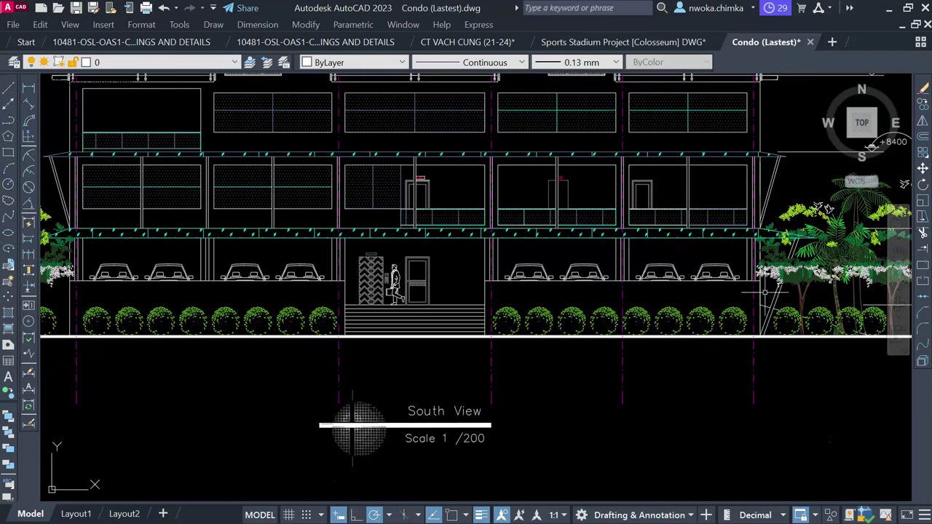
middle_click_drag(764, 292, 426, 292)
scroll(369, 277, "up", 3)
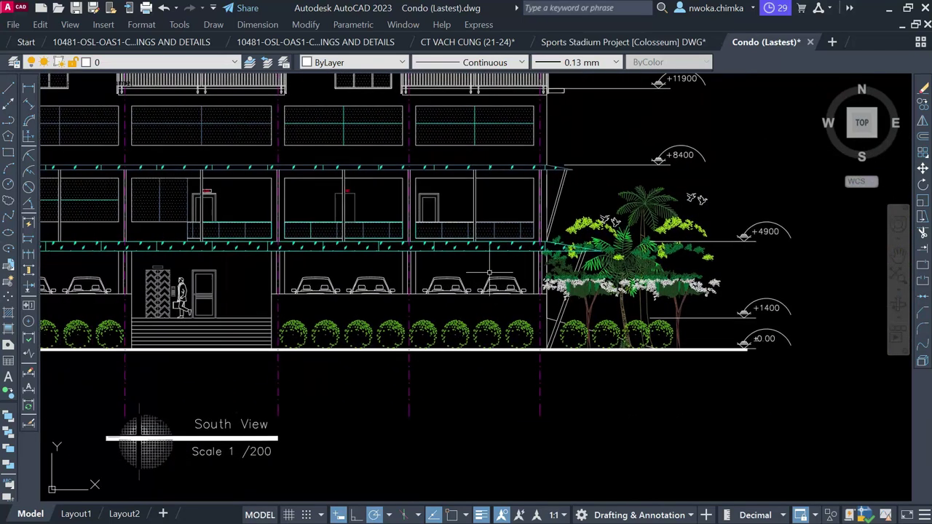
left_click(361, 270)
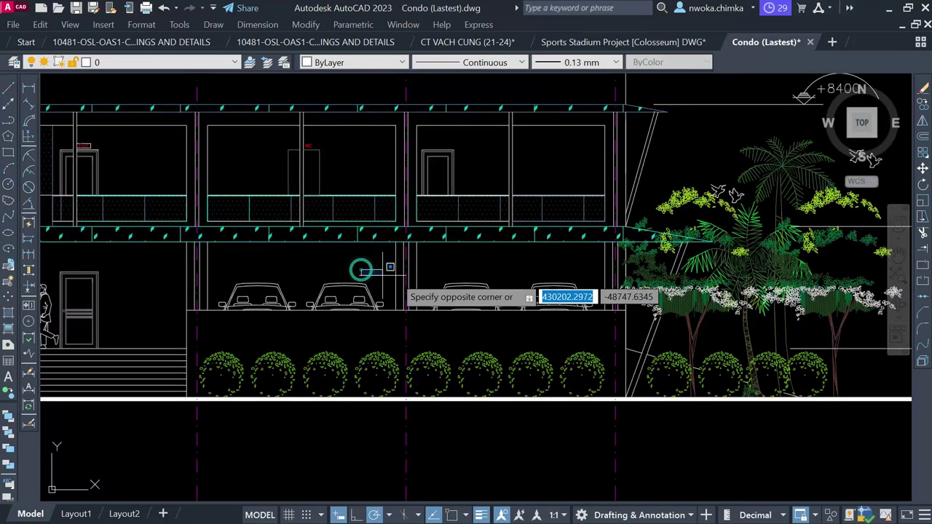
left_click(614, 331)
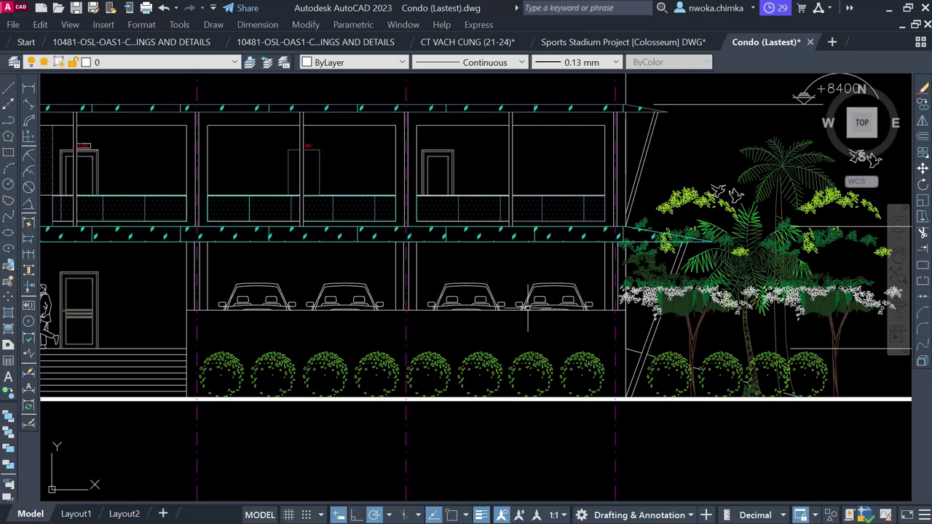
Step: Read the ground-level markers beside the South View's trees and trace their lines to the building
scroll(560, 298, "down", 3)
middle_click_drag(799, 310, 612, 309)
scroll(641, 312, "up", 2)
scroll(510, 284, "down", 6)
scroll(513, 286, "up", 5)
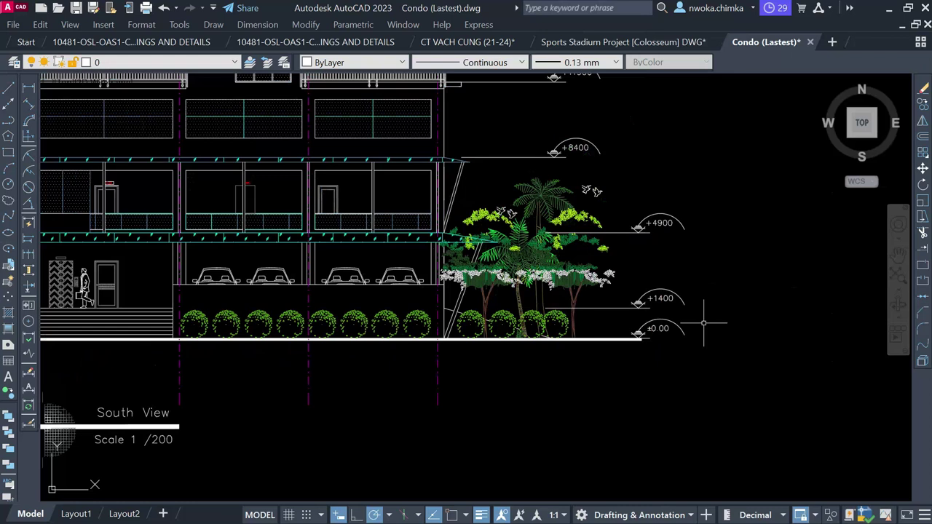
scroll(670, 312, "up", 2)
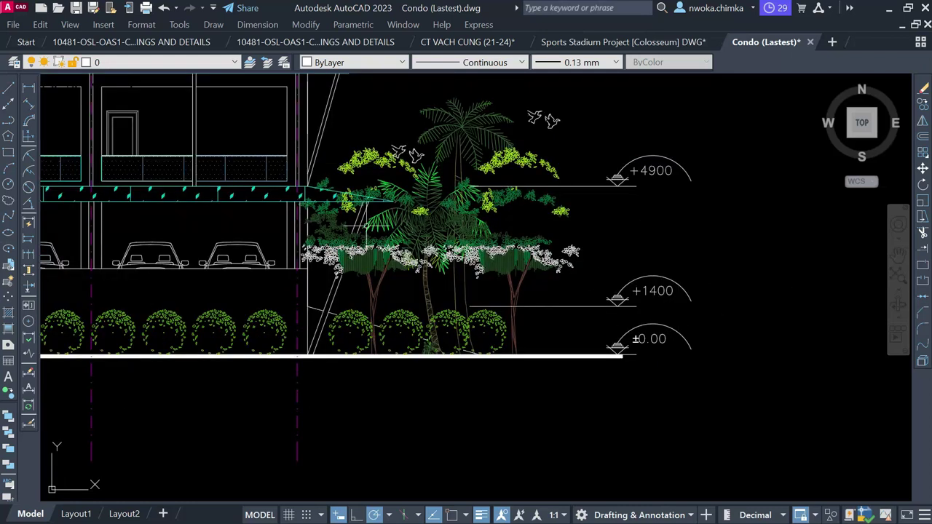
scroll(676, 184, "up", 4)
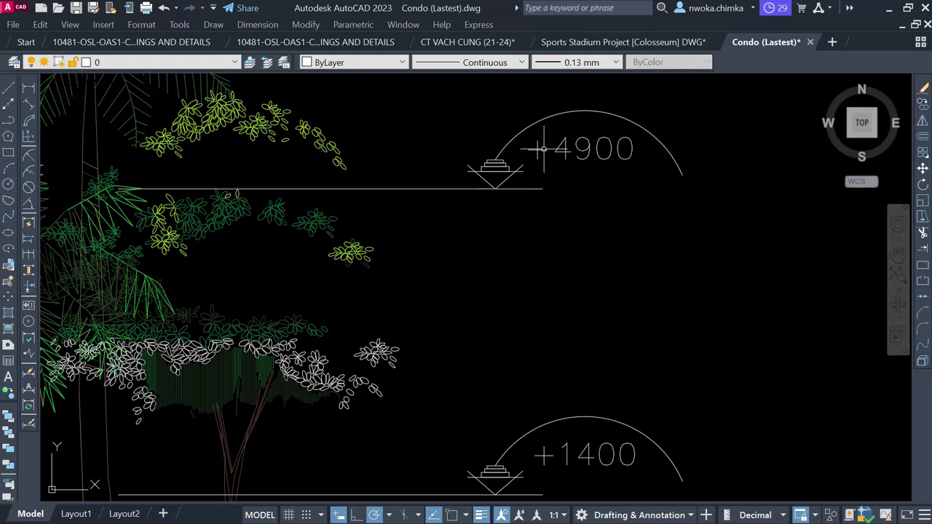
Step: Try to change the sign of the South View's +4900 level marker to minus
double_click(543, 150)
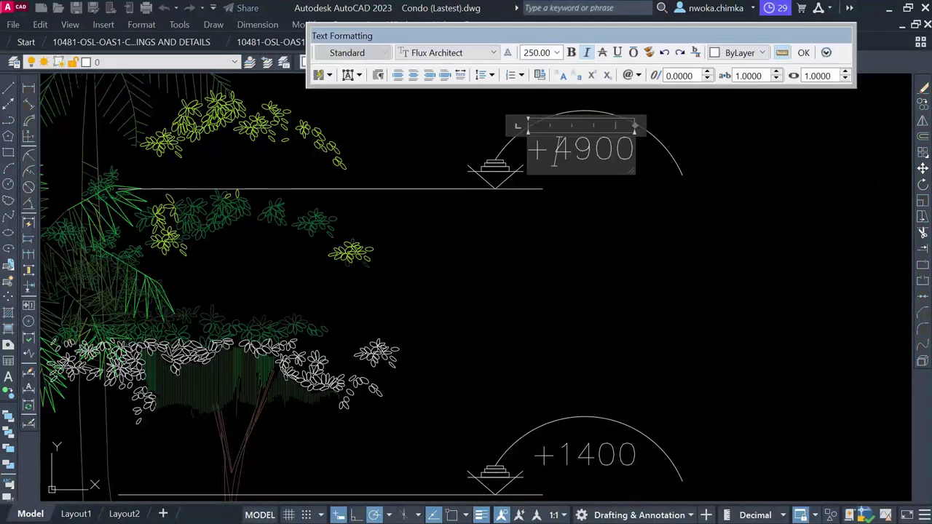
left_click_drag(557, 151, 536, 149)
left_click(592, 210)
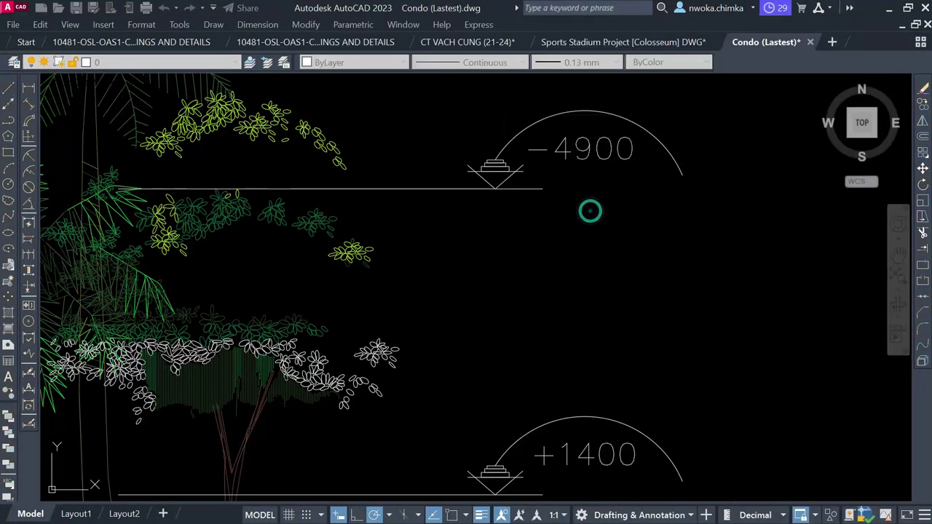
scroll(665, 180, "down", 4)
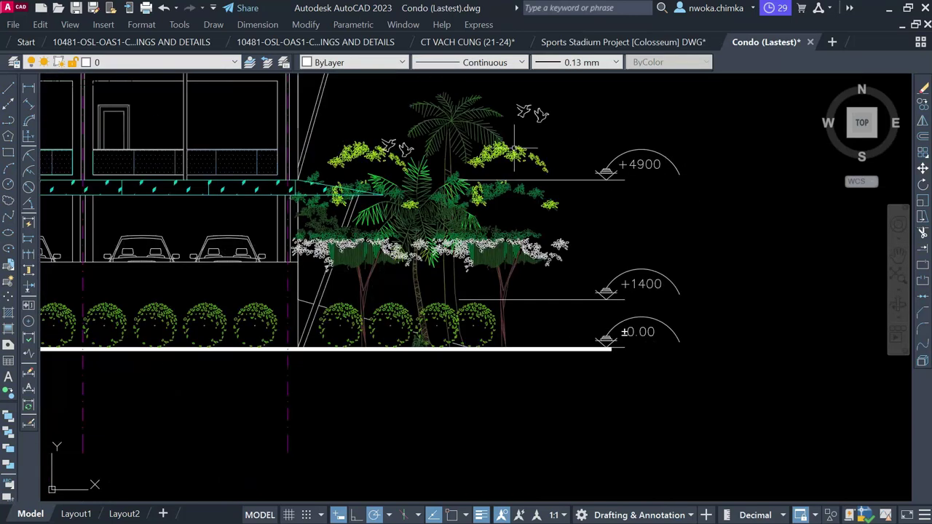
Step: Examine the North view elevation, including its blue facade panels, central glazed strip, parking level and level markers
scroll(664, 209, "down", 4)
scroll(470, 210, "down", 4)
middle_click_drag(470, 211, 466, 309)
middle_click_drag(447, 182, 450, 268)
scroll(437, 152, "down", 5)
middle_click_drag(624, 228, 342, 233)
scroll(537, 175, "up", 4)
scroll(432, 138, "up", 4)
scroll(464, 118, "down", 4)
scroll(504, 440, "up", 3)
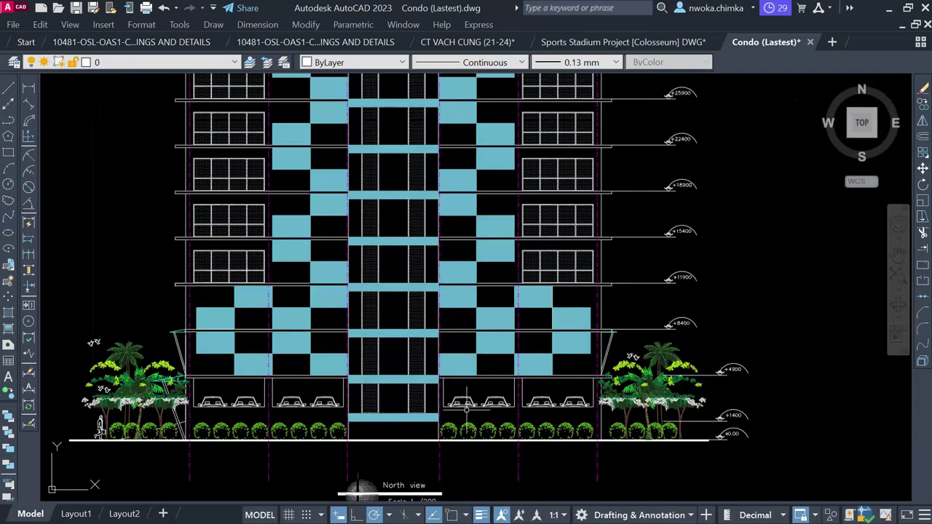
Step: Examine the East view section through the staircase, following the floor levels around the double-height sky garden
scroll(530, 408, "down", 4)
middle_click_drag(618, 355, 400, 358)
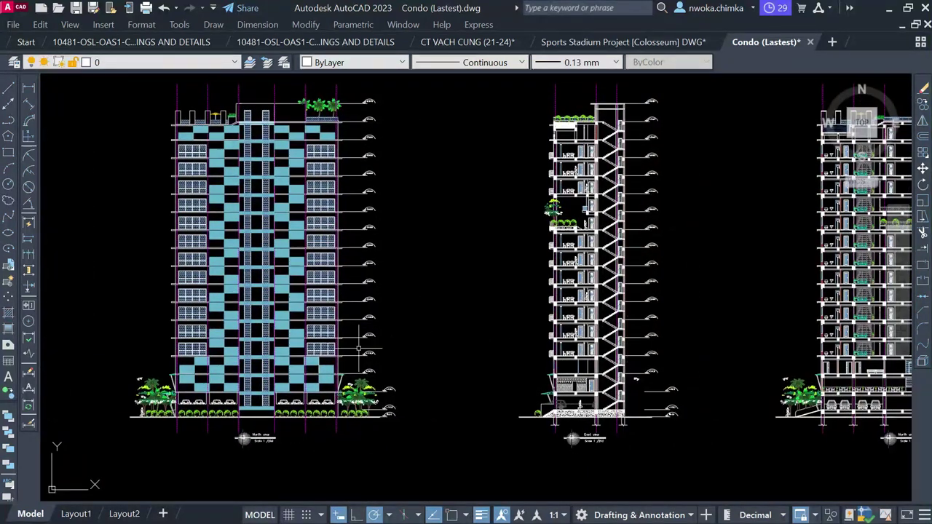
scroll(646, 227, "up", 4)
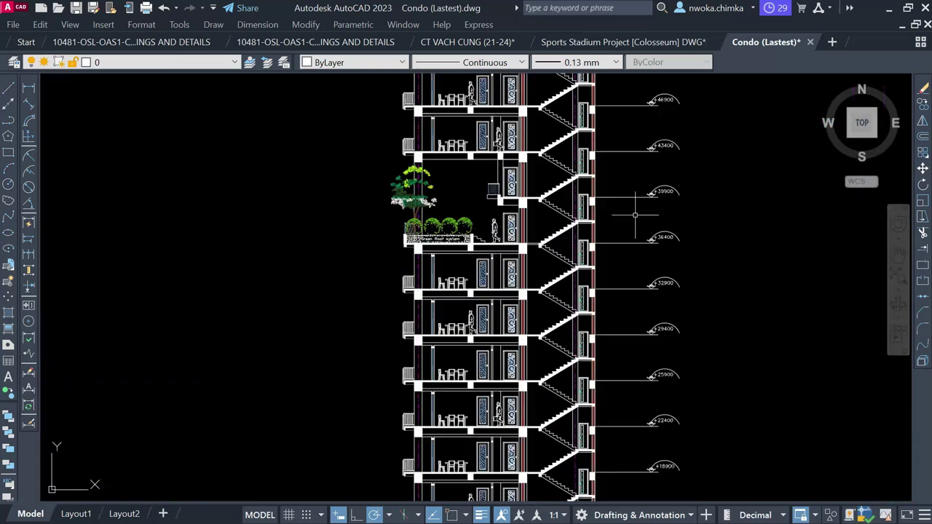
scroll(439, 180, "up", 2)
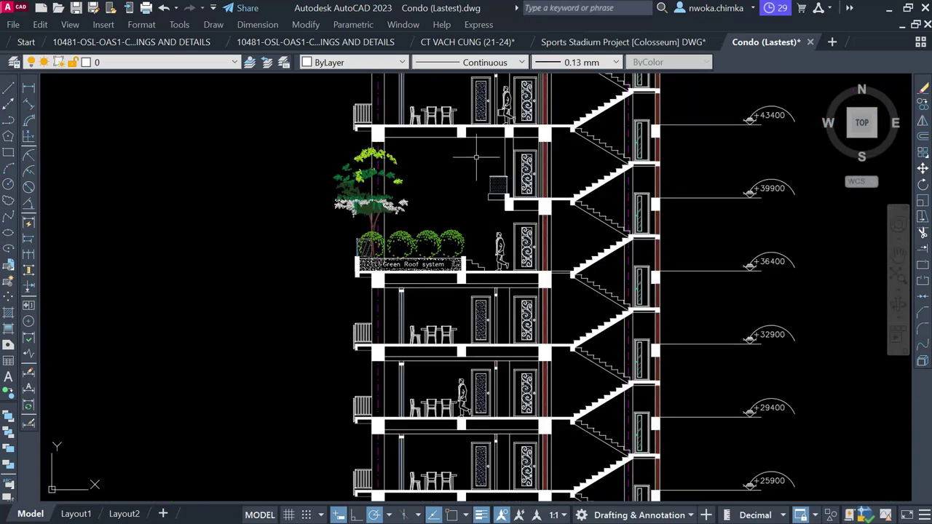
middle_click_drag(435, 157, 447, 183)
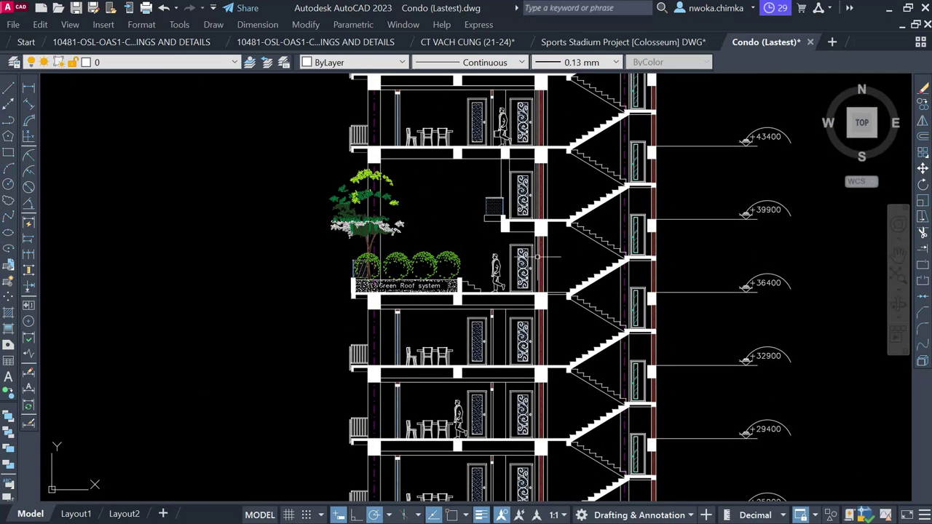
Step: Inspect the Green Roof system planter in the section's sky garden, including its soil layer, shrubs and tree
scroll(378, 205, "up", 2)
left_click(246, 137)
left_click(263, 219)
scroll(419, 320, "up", 4)
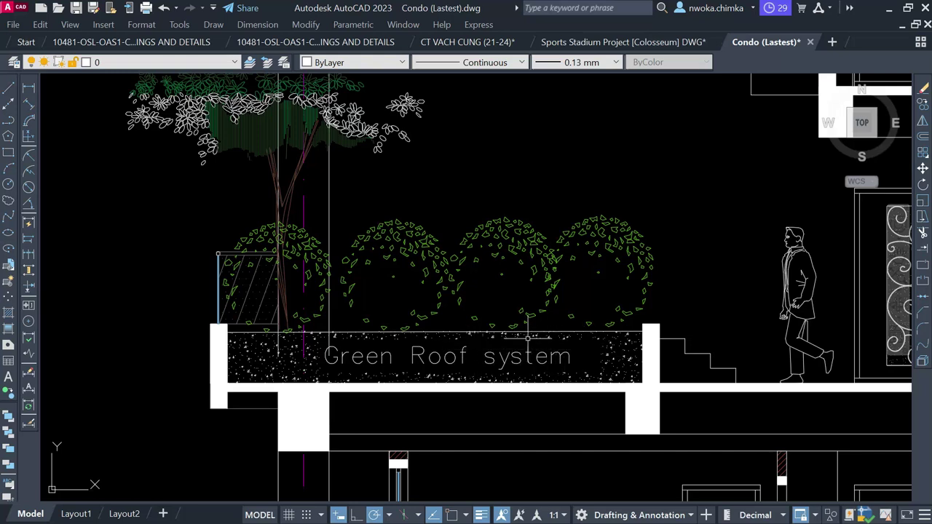
Step: Inspect the sky garden's upper balcony, doors and tree, and the slab and beam above the opening
scroll(524, 319, "down", 7)
scroll(478, 218, "up", 1)
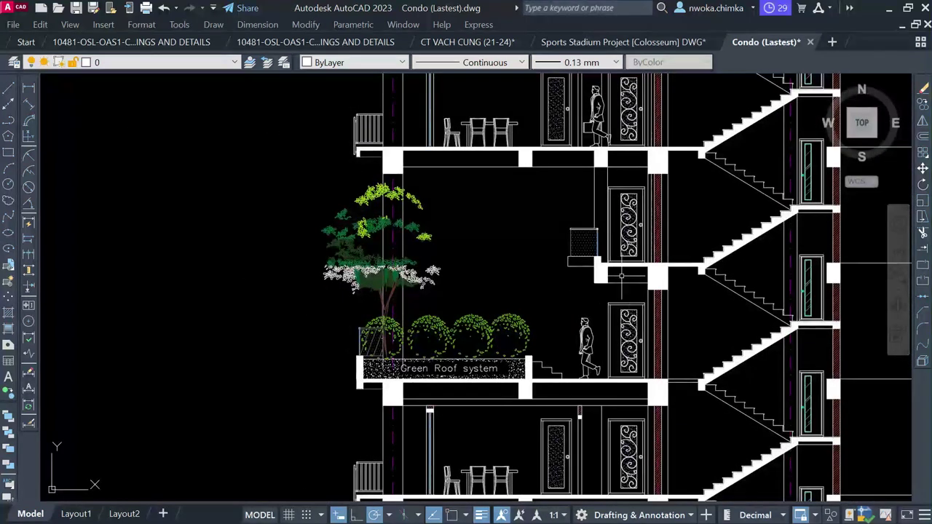
scroll(619, 270, "up", 4)
scroll(539, 251, "down", 2)
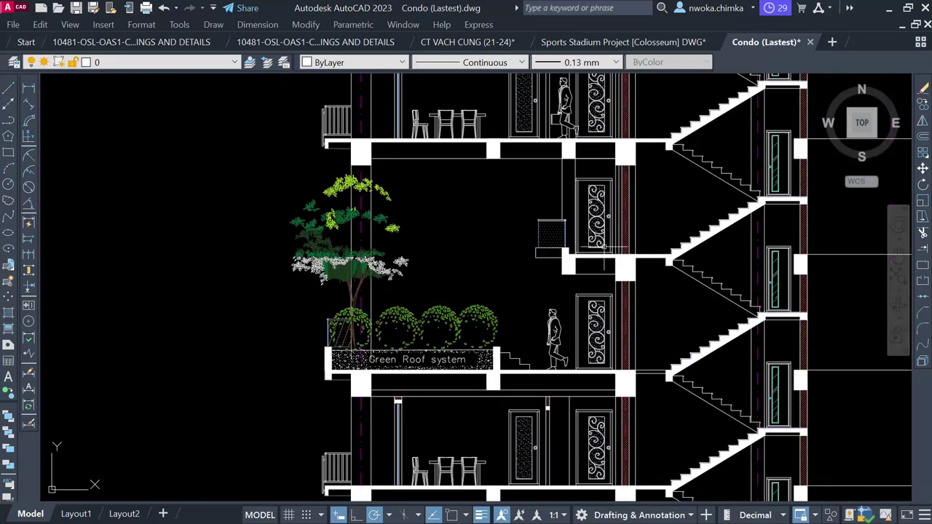
scroll(352, 124, "up", 4)
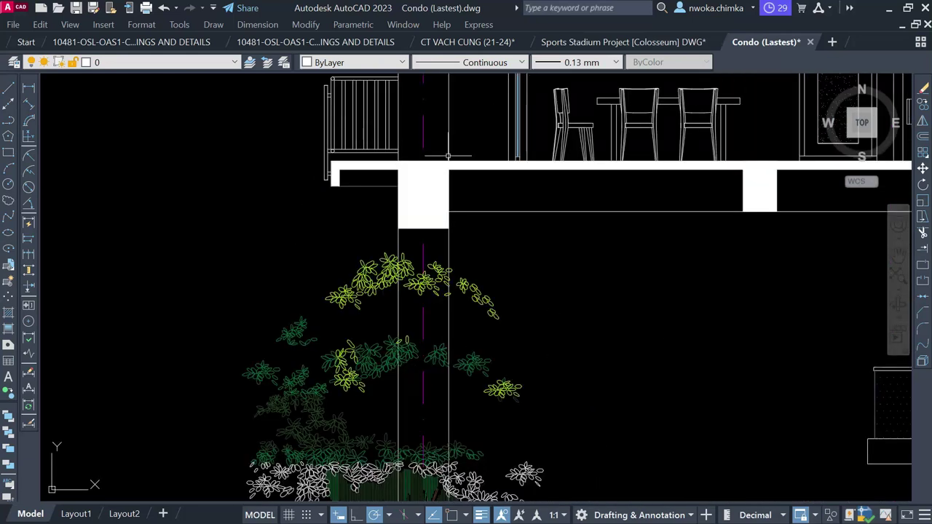
Step: Compare the East and North view sections at full height and look closely at the North section's floors
scroll(325, 169, "down", 10)
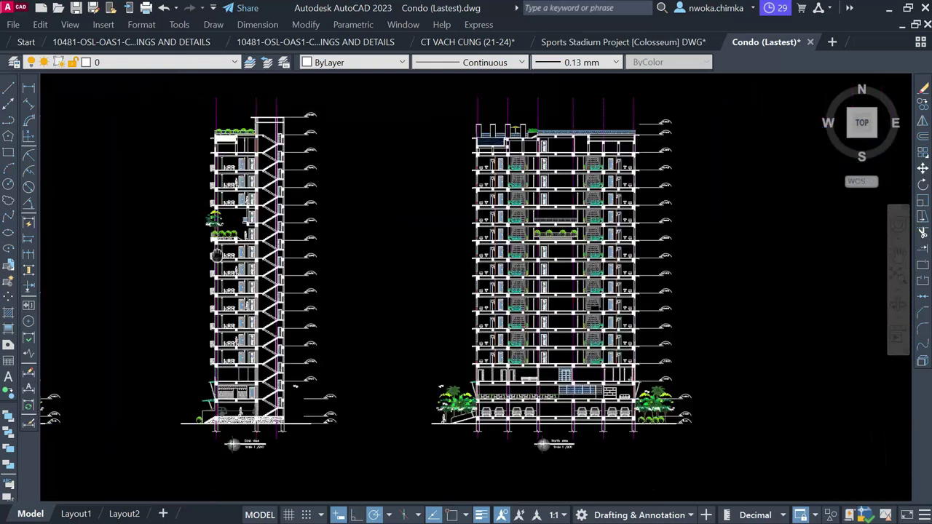
middle_click_drag(217, 255, 205, 255)
scroll(559, 291, "up", 4)
middle_click_drag(559, 290, 477, 263)
scroll(474, 261, "down", 4)
middle_click_drag(550, 235, 453, 273)
scroll(452, 153, "up", 6)
scroll(440, 188, "down", 11)
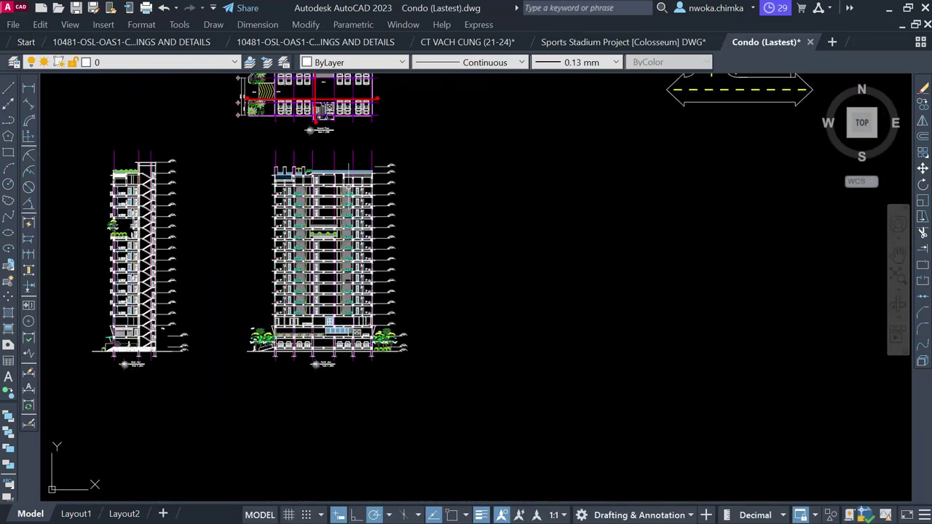
Step: Examine the Ground Floor plan, including its title and scale, fire stair, lift, parking bays, ramp and level labels
middle_click_drag(440, 188, 445, 254)
scroll(344, 186, "up", 6)
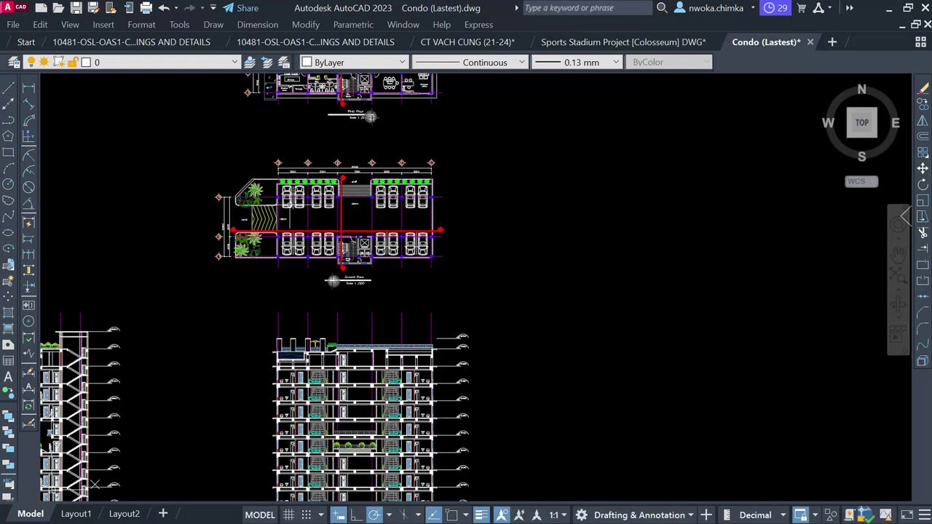
middle_click_drag(356, 327, 450, 328)
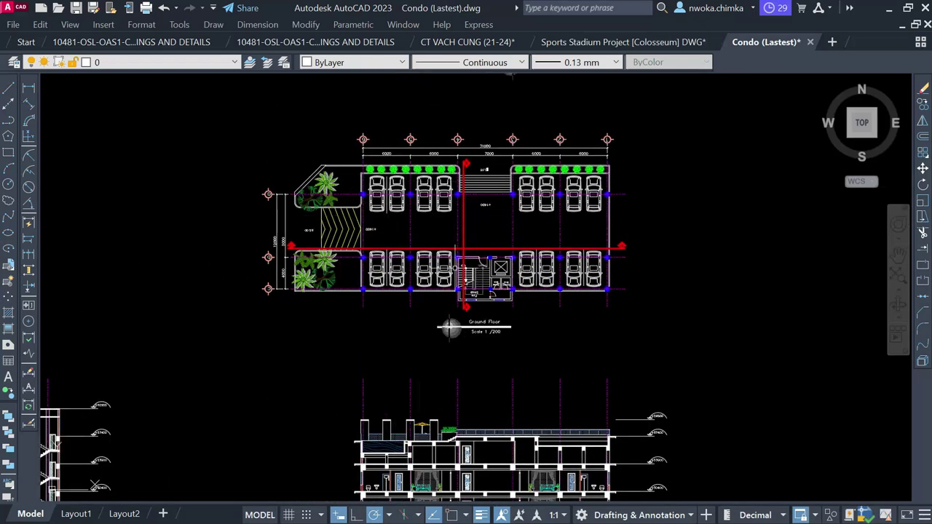
scroll(470, 315, "up", 6)
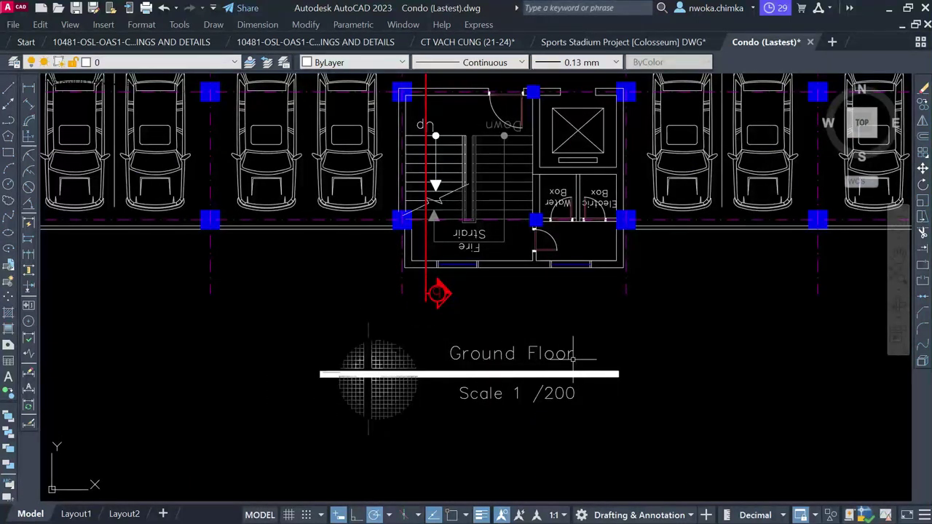
scroll(411, 266, "down", 5)
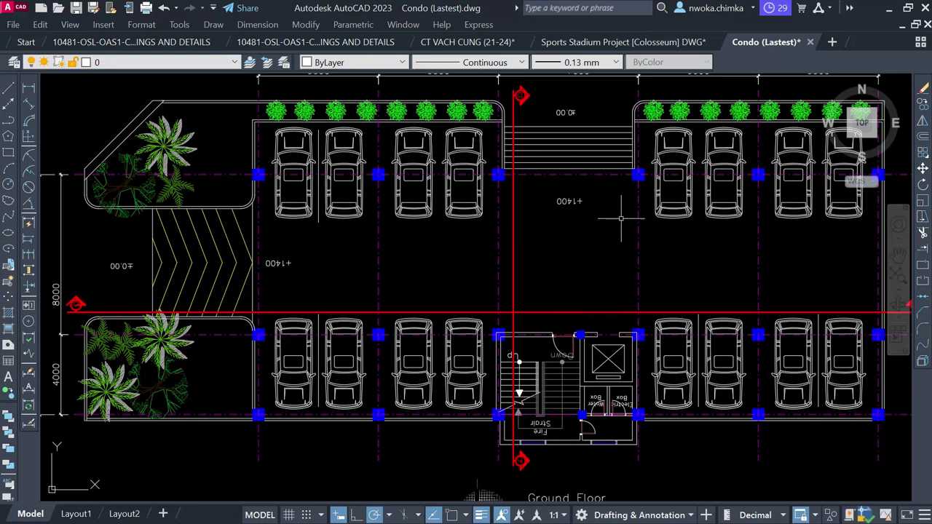
Step: Measure the Ground Floor parking bay between grid lines 6 and 5 with a temporary linear dimension
middle_click_drag(629, 210, 572, 243)
left_click(28, 88)
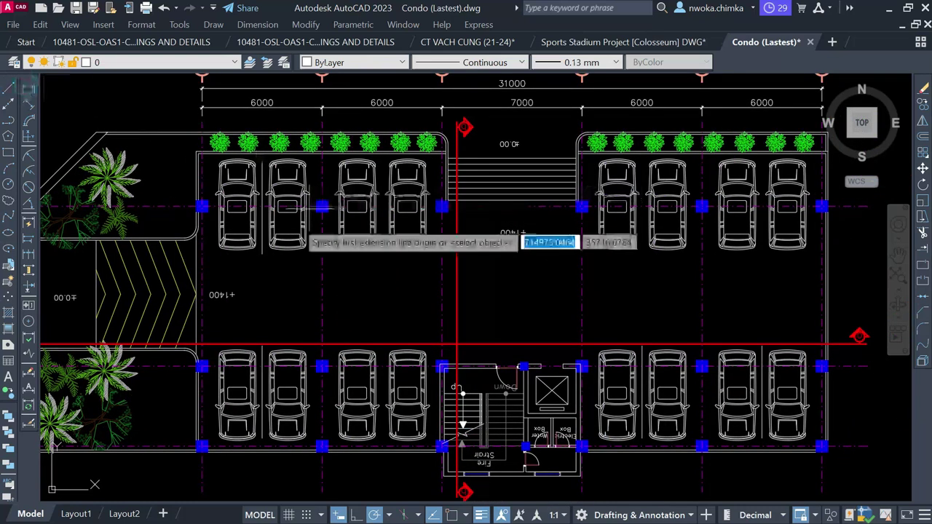
scroll(209, 271, "up", 2)
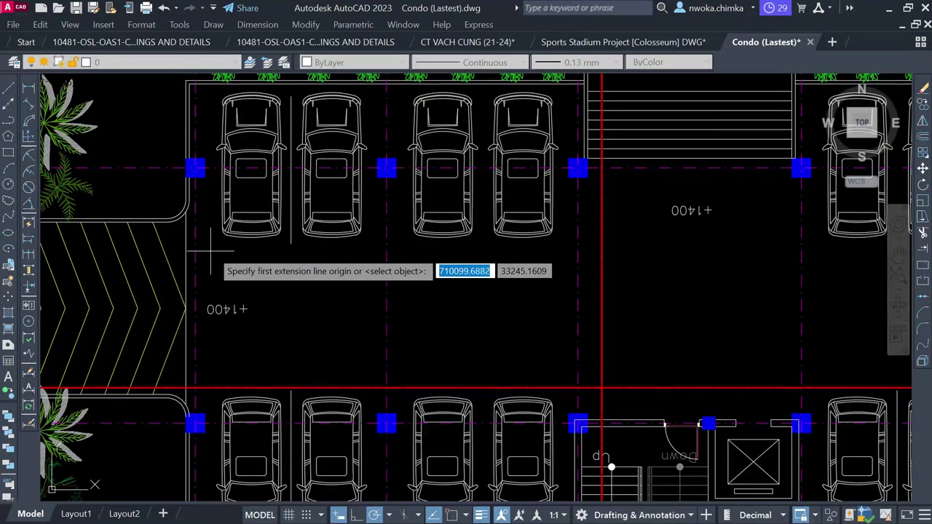
left_click(195, 265)
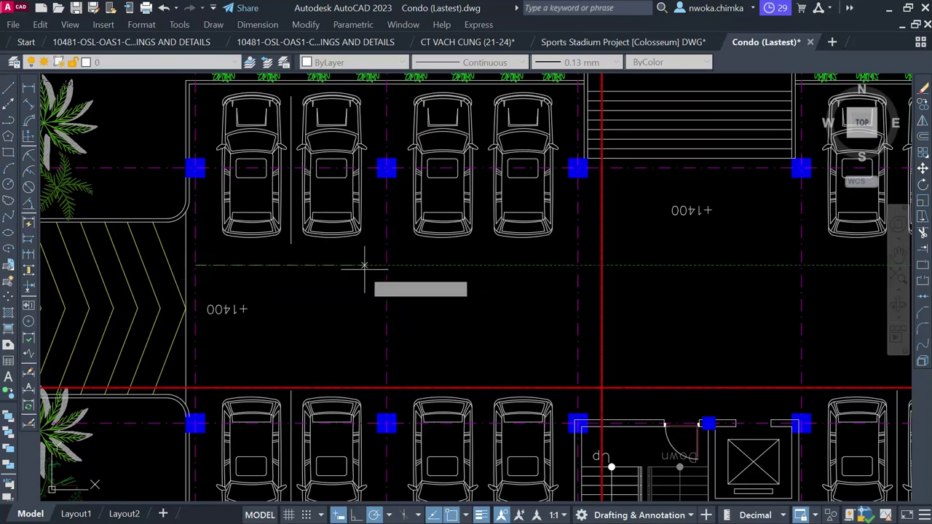
left_click(387, 266)
scroll(303, 264, "up", 2)
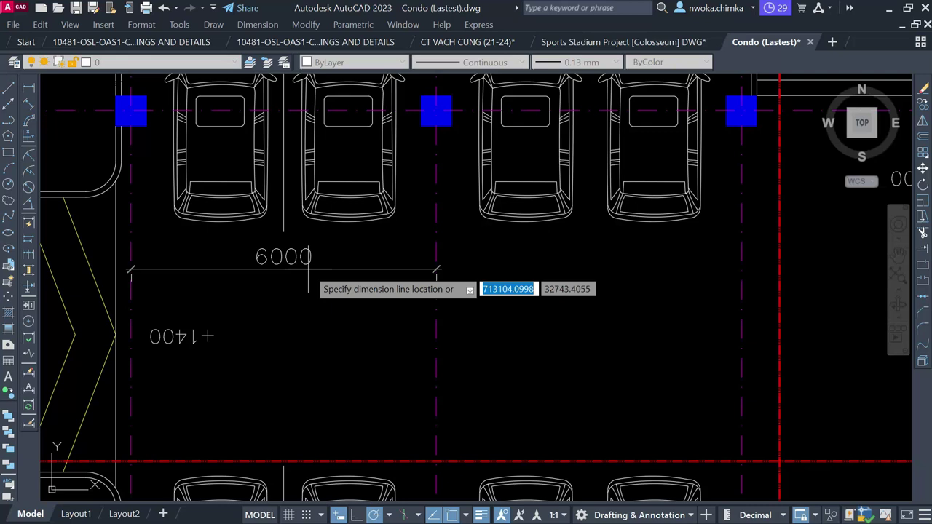
key("Escape")
Step: Measure the parking bay between grid lines 5 and 4 with a temporary linear dimension
key("Return")
left_click(437, 289)
scroll(435, 287, "down", 2)
left_click(626, 289)
key("Escape")
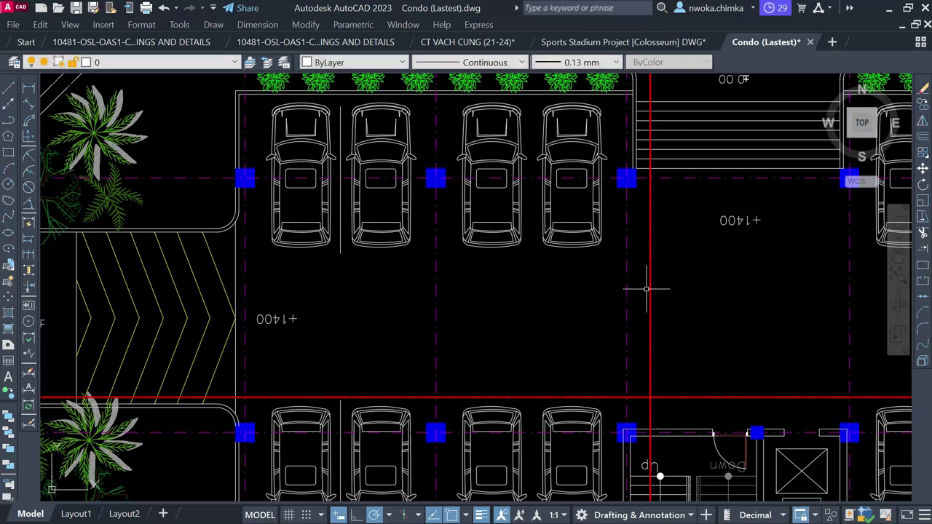
Step: Measure the central entrance bay between grid lines 4 and 3 without keeping the dimension
middle_click_drag(646, 289, 481, 289)
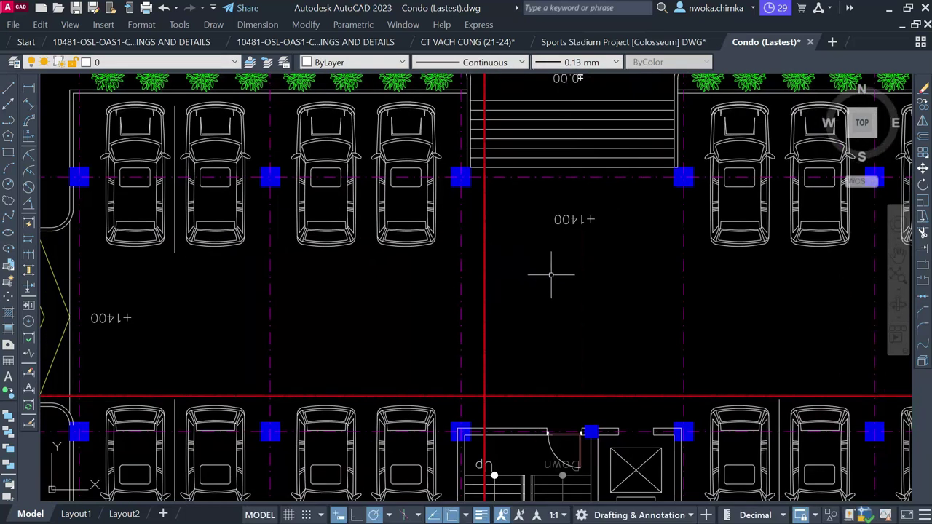
middle_click_drag(551, 275, 486, 283)
key("space")
left_click(396, 276)
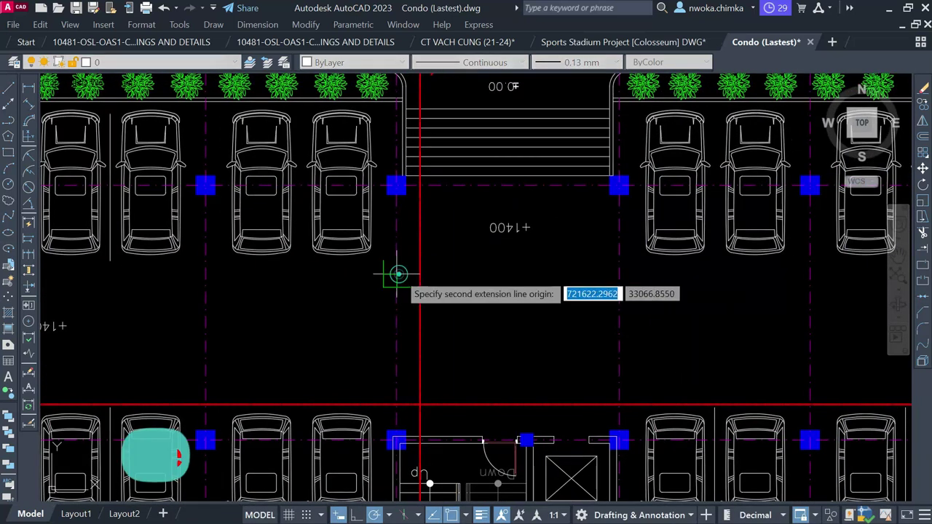
left_click(619, 285)
key("Escape")
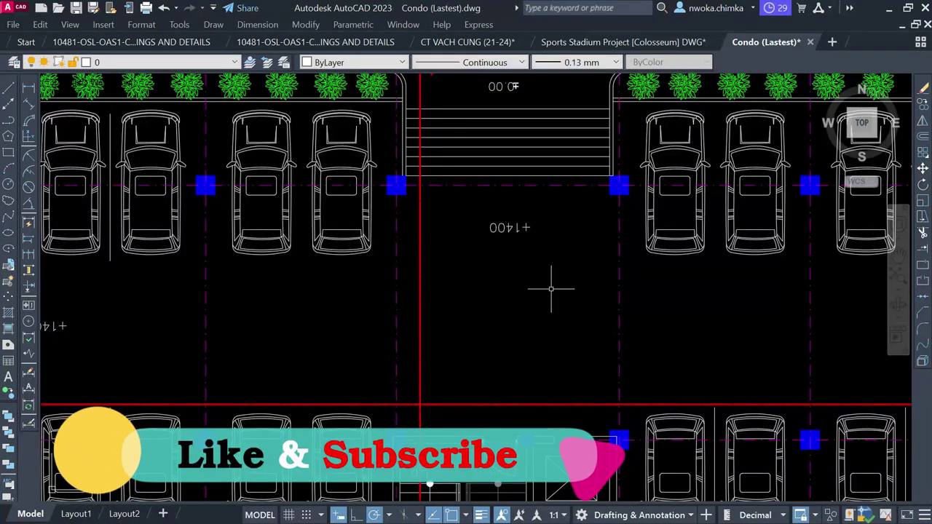
Step: Measure the parking bay between grid lines 3 and 2 without keeping the dimension
scroll(494, 251, "down", 2)
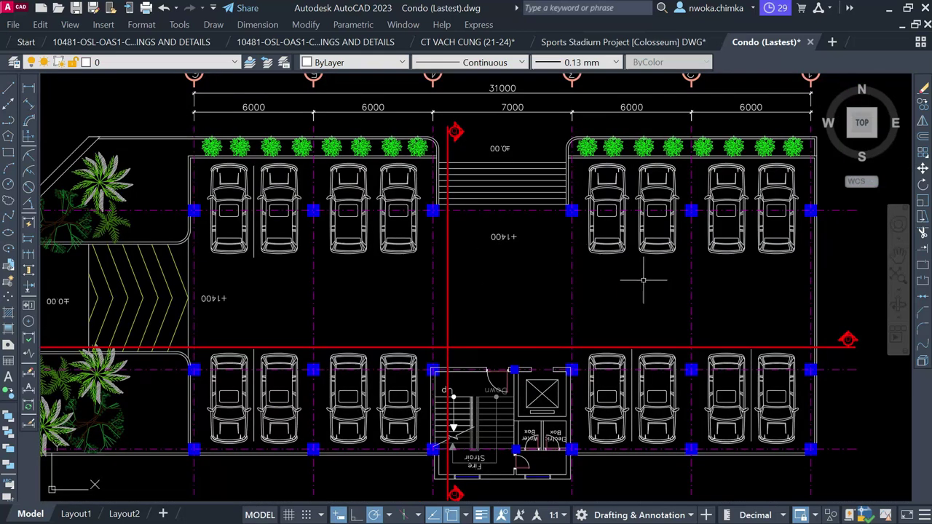
middle_click_drag(645, 283, 480, 294)
middle_click_drag(420, 291, 453, 253)
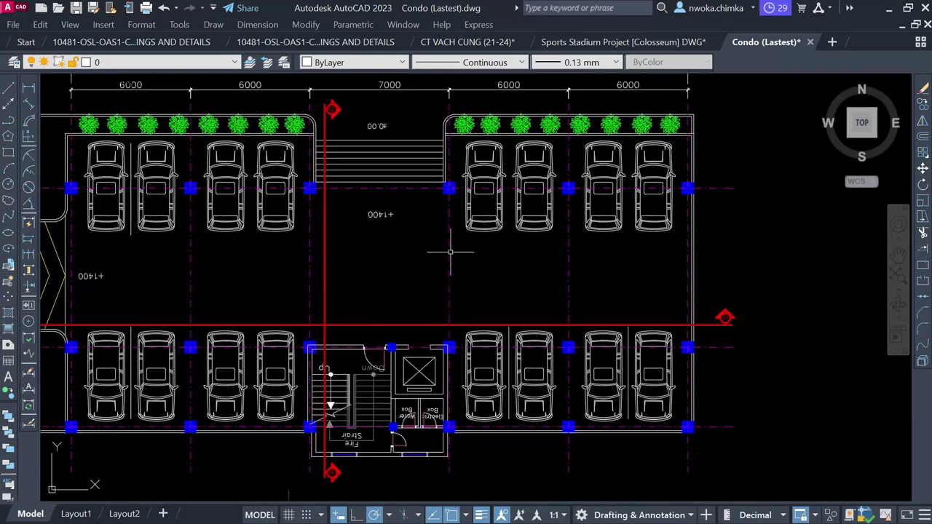
scroll(451, 245, "up", 2)
key("space")
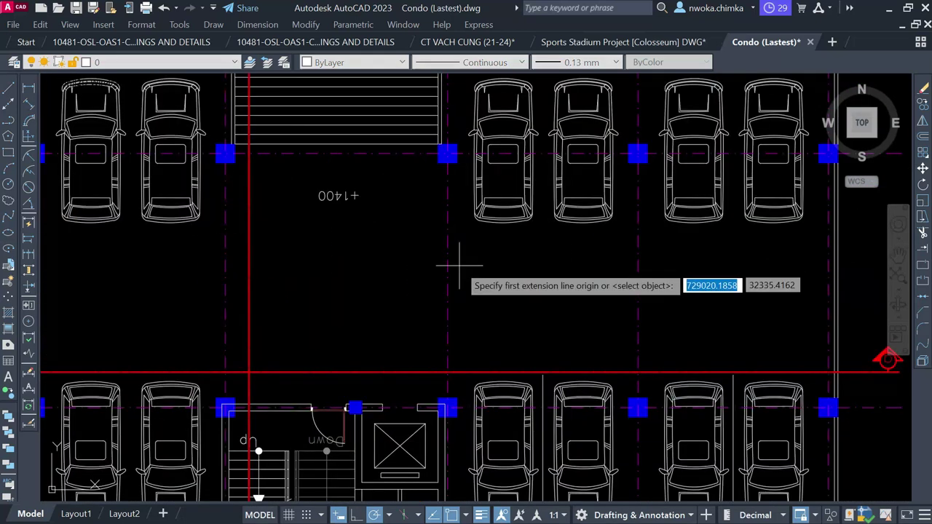
left_click(447, 269)
left_click(638, 270)
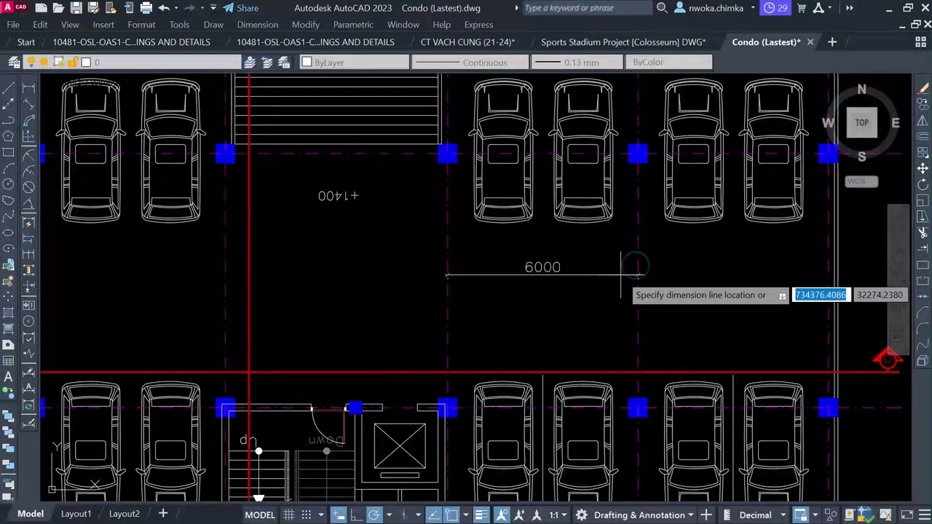
key("Escape")
Step: Measure the driveway span from the column line at the entrance steps to the column line at the stair core, discarding the dimension
key("space")
left_click(339, 156)
scroll(338, 407, "up", 3)
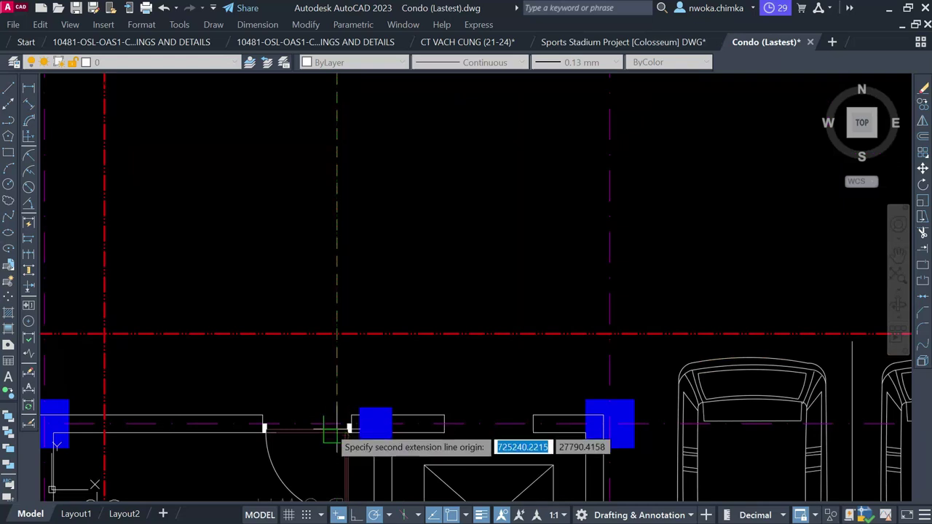
left_click(337, 424)
scroll(339, 424, "down", 2)
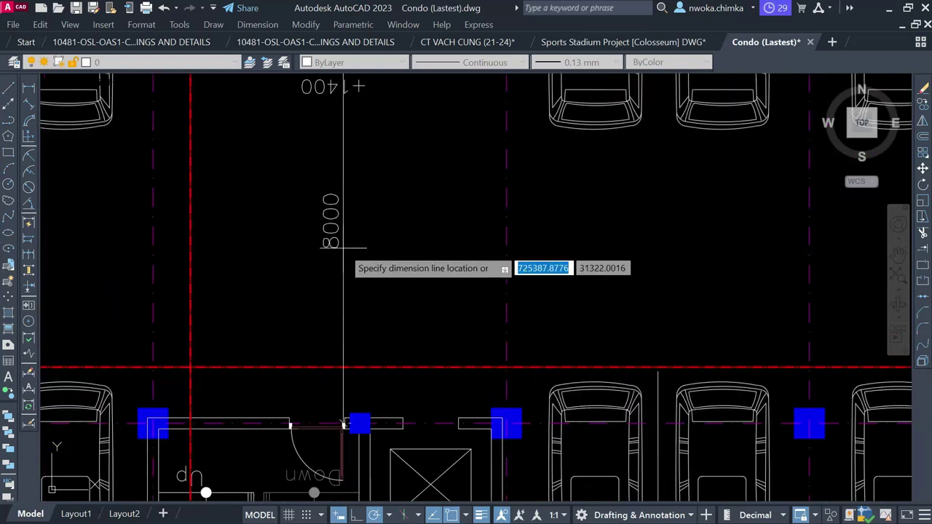
scroll(351, 210, "down", 3)
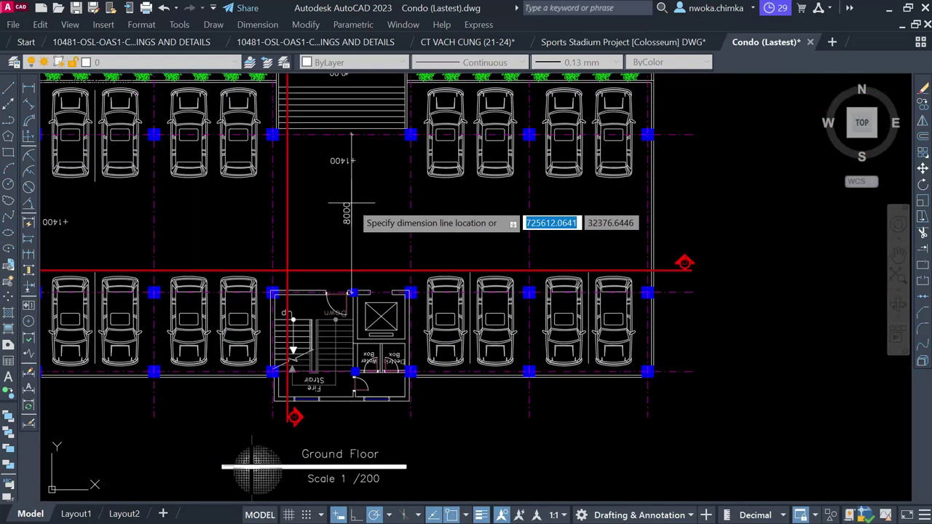
key("Escape")
Step: Examine the Ground Floor's fire stair, lift shaft, and water and electric boxes in relation to the parking bays
middle_click_drag(415, 261, 489, 227)
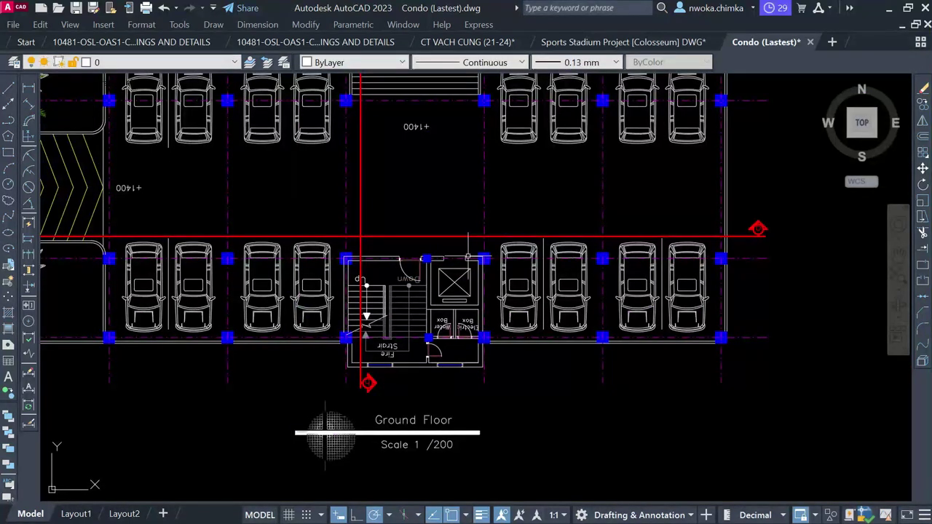
middle_click_drag(331, 273, 410, 253)
scroll(357, 230, "up", 2)
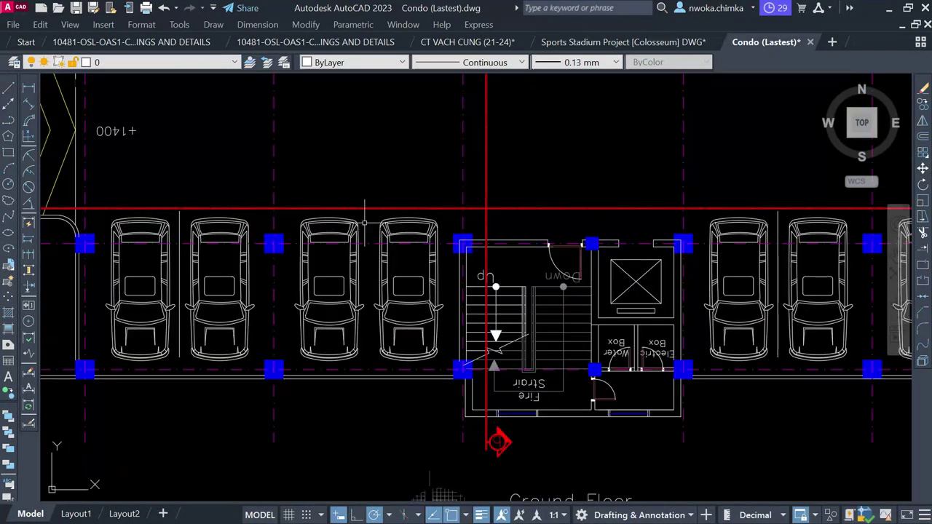
scroll(495, 230, "down", 3)
middle_click_drag(495, 230, 474, 280)
scroll(469, 244, "up", 2)
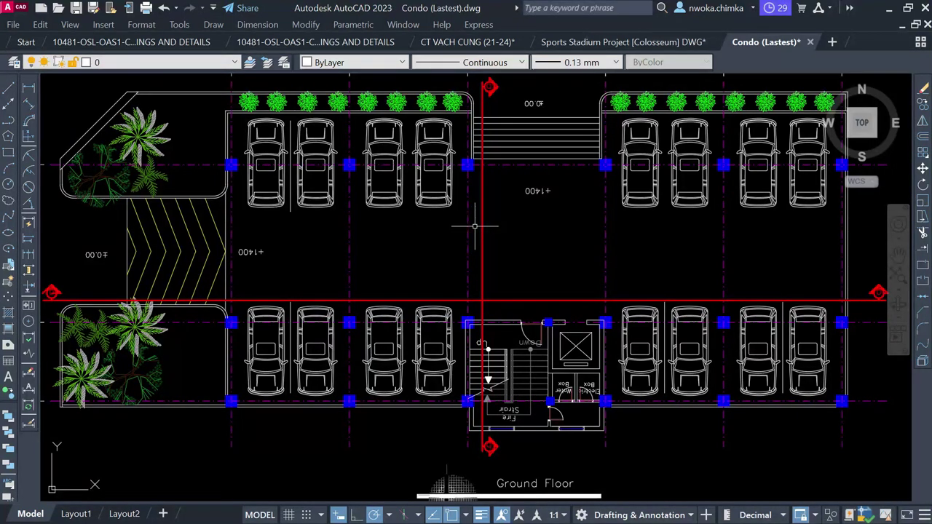
scroll(474, 190, "up", 2)
middle_click_drag(479, 221, 507, 180)
middle_click_drag(668, 336, 581, 299)
scroll(498, 269, "up", 4)
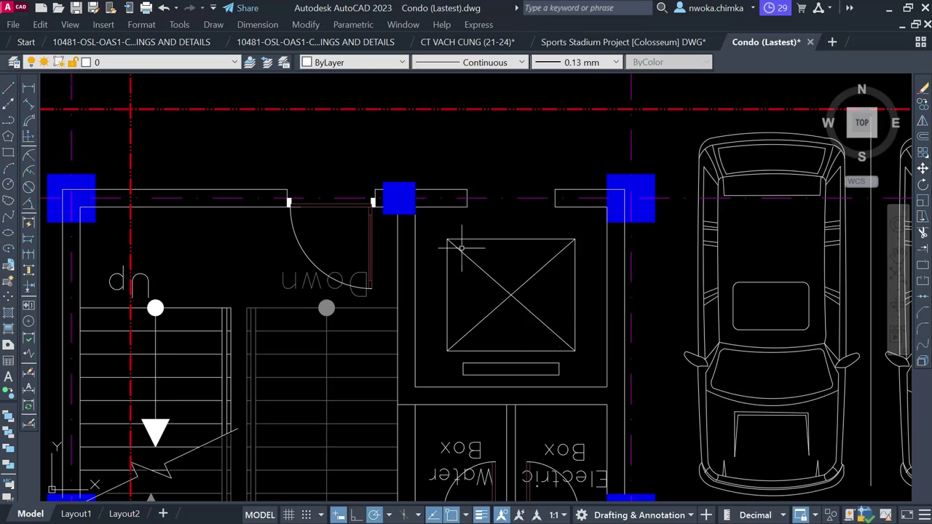
Step: Switch to the CT VACH CUNG (21-24) drawing and inspect the core wall sections, including their rebar callouts, column ties and wall thickness dimensions
left_click(469, 41)
scroll(396, 223, "down", 5)
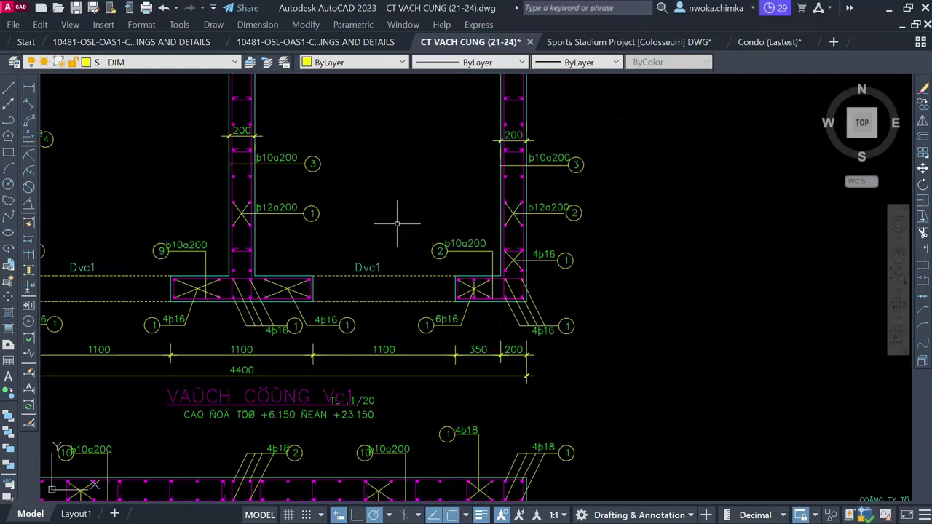
scroll(229, 98, "up", 2)
scroll(239, 96, "down", 2)
scroll(745, 109, "up", 4)
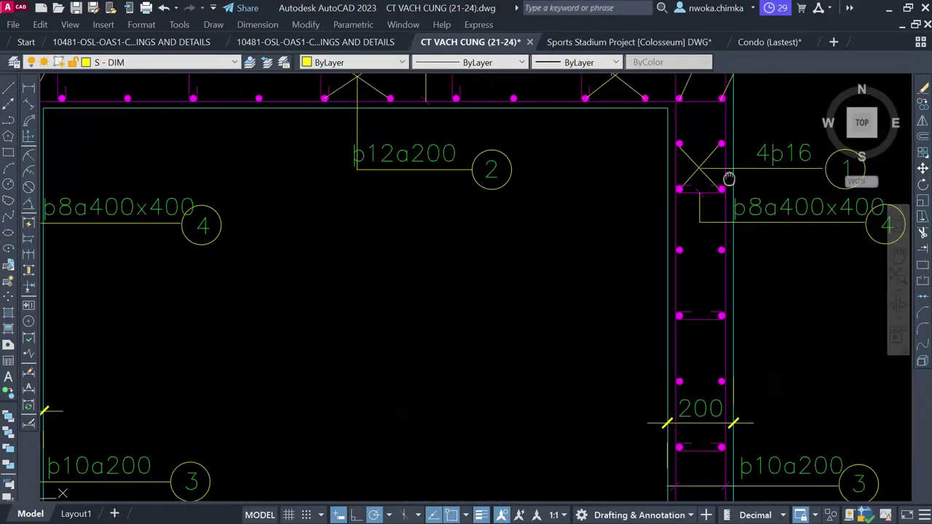
scroll(645, 138, "down", 2)
middle_click_drag(638, 350, 711, 199)
middle_click_drag(405, 364, 590, 354)
middle_click_drag(261, 345, 509, 377)
scroll(265, 276, "down", 2)
middle_click_drag(282, 109, 265, 251)
scroll(270, 193, "up", 4)
scroll(397, 156, "down", 2)
scroll(437, 155, "down", 2)
scroll(579, 109, "up", 2)
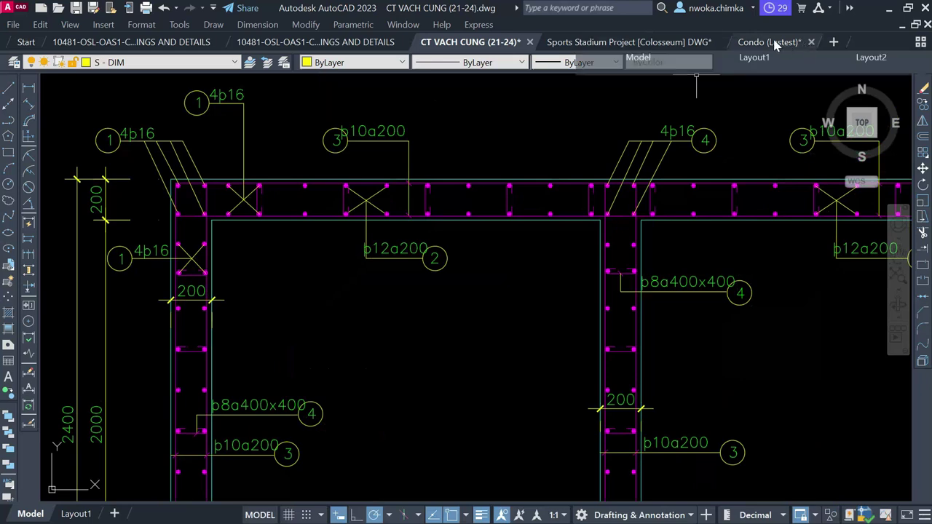
Step: Return to Condo (Lastest).dwg and review the Ground Floor plan's lift core, parking bays, entrance steps, ramp and grid dimensions
left_click(775, 44)
mouse_move(346, 168)
middle_mouse_down()
mouse_move(322, 234)
mouse_move(388, 262)
mouse_move(397, 315)
middle_mouse_up()
scroll(322, 234, "down", 2)
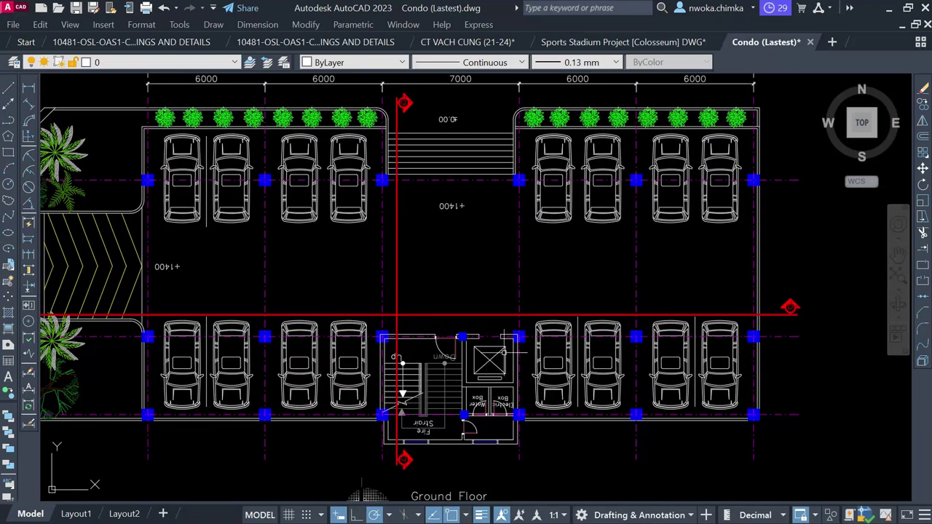
scroll(513, 304, "down", 4)
scroll(532, 251, "up", 4)
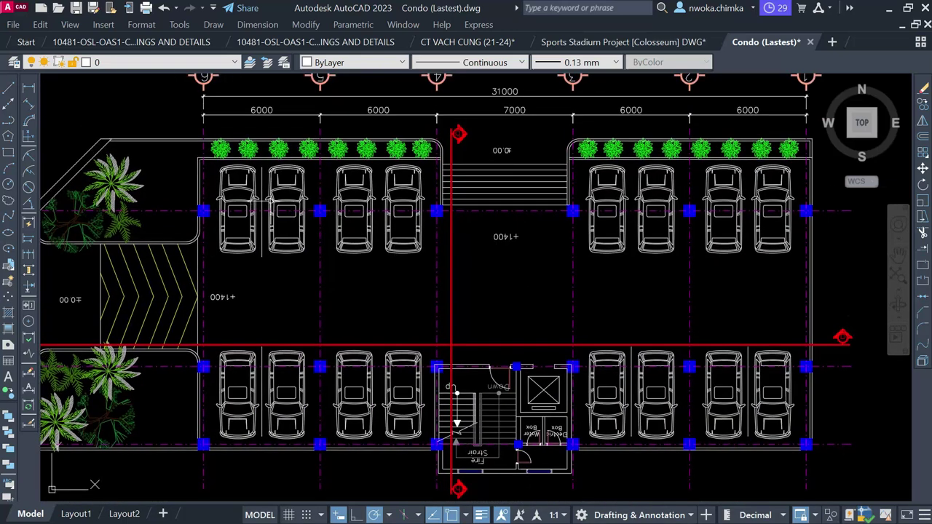
scroll(295, 183, "down", 2)
scroll(416, 398, "up", 2)
scroll(460, 400, "down", 2)
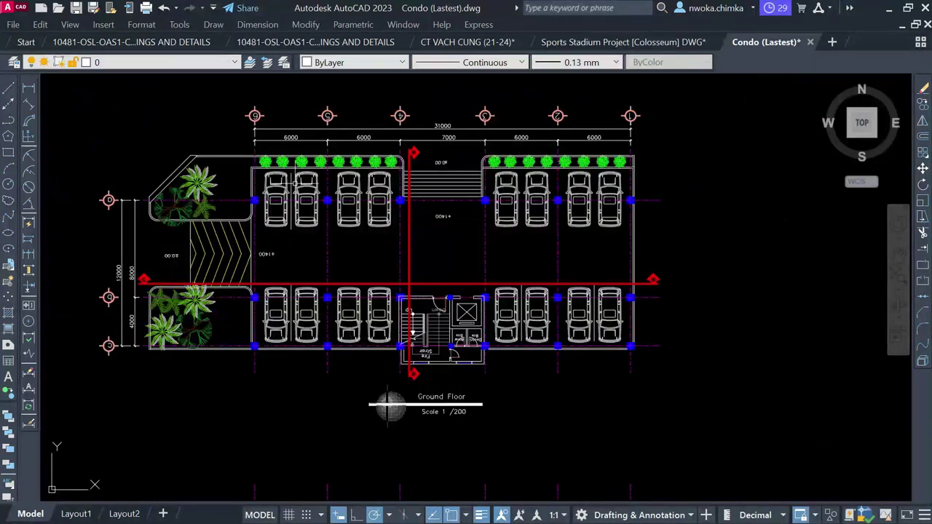
scroll(463, 222, "up", 2)
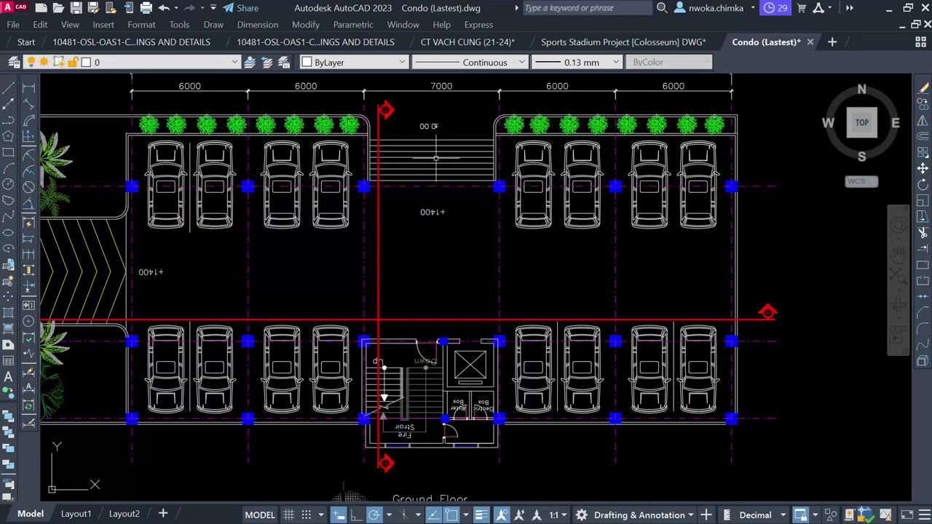
Step: Examine the First Floor plan, including the coffee and breakfast area, play ground space, security room and surrounding hatched canopy
scroll(563, 335, "down", 3)
scroll(546, 306, "up", 4)
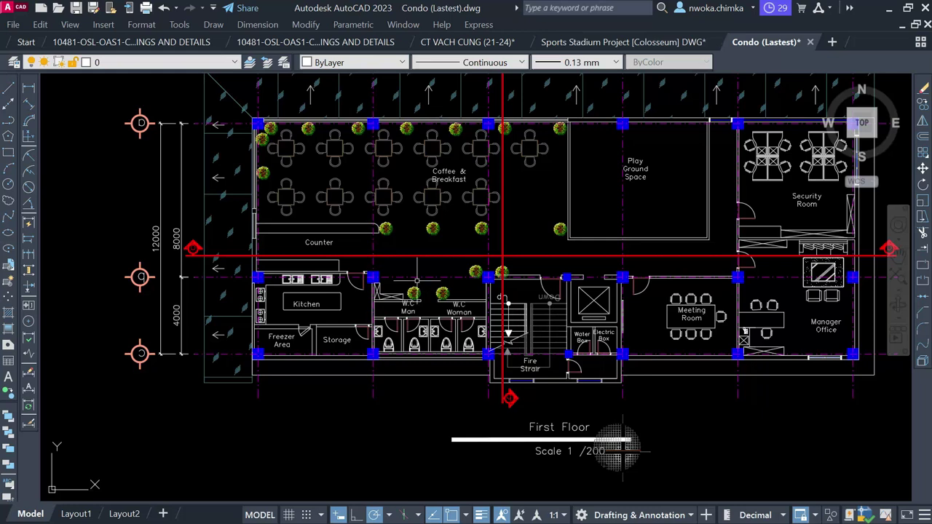
middle_click_drag(502, 255, 442, 270)
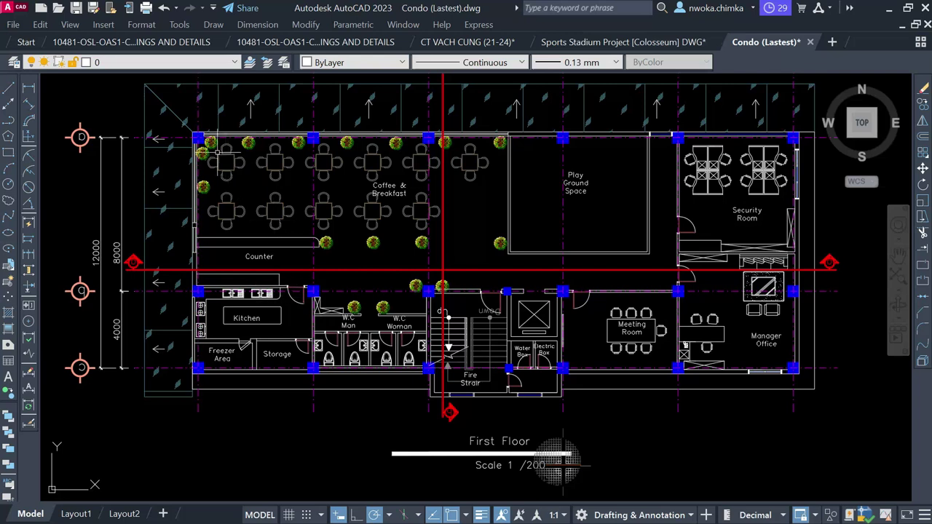
middle_click_drag(736, 117, 735, 144)
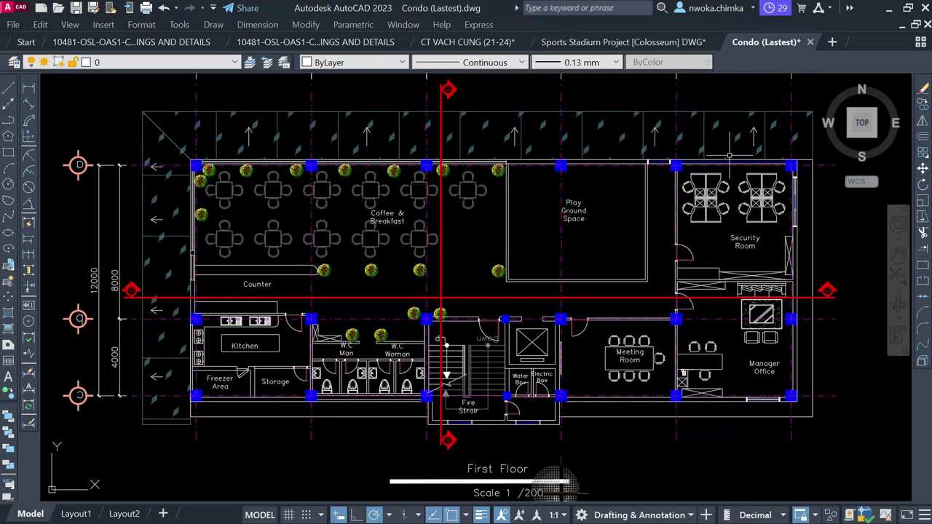
scroll(758, 123, "up", 4)
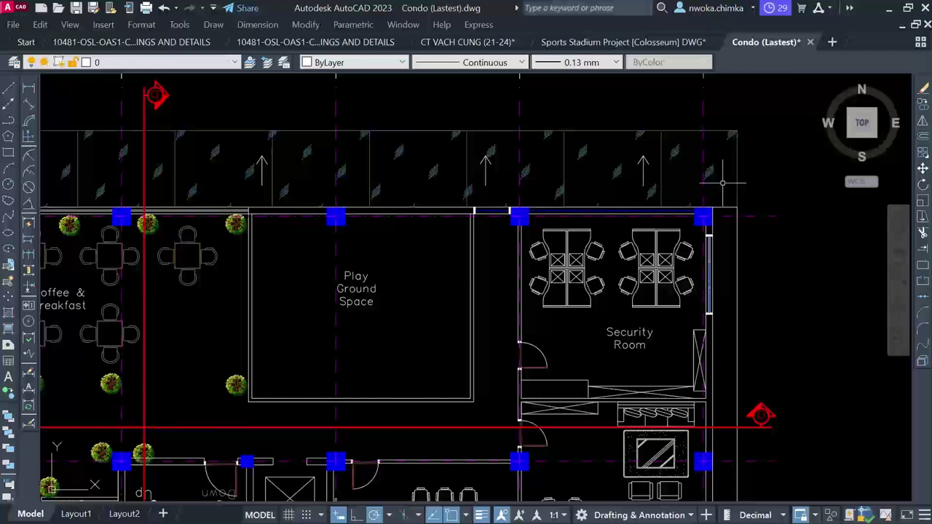
middle_click_drag(688, 177, 689, 213)
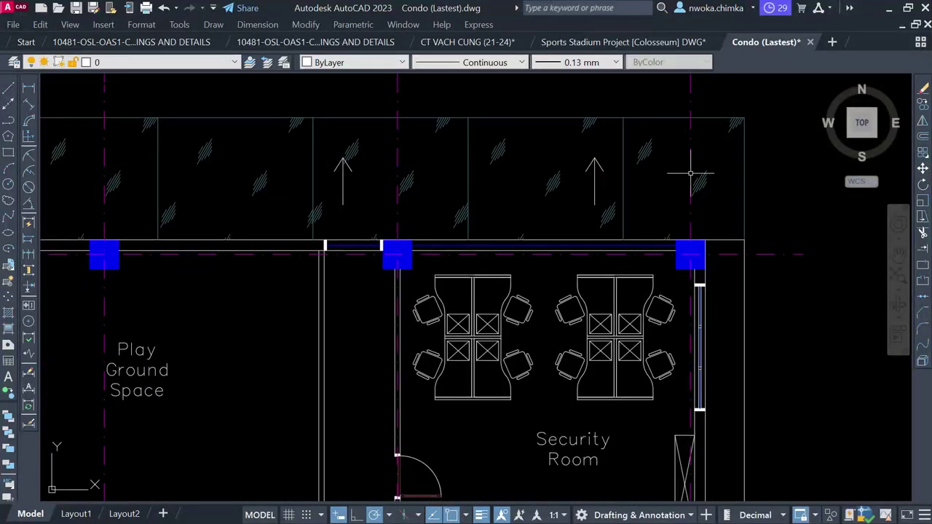
Step: Measure the depth of the First Floor canopy above the security room with a linear dimension, without placing it
left_click(29, 90)
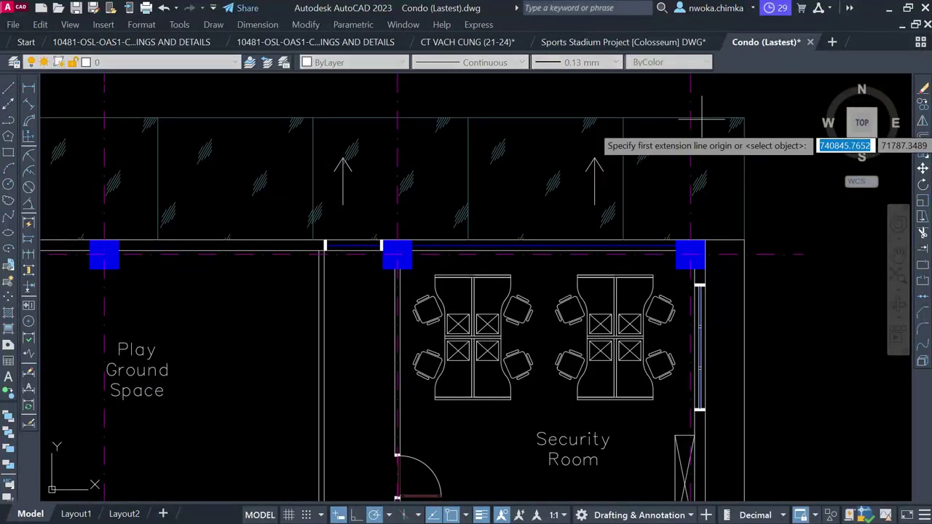
scroll(726, 211, "up", 3)
left_click(672, 286)
scroll(665, 295, "down", 2)
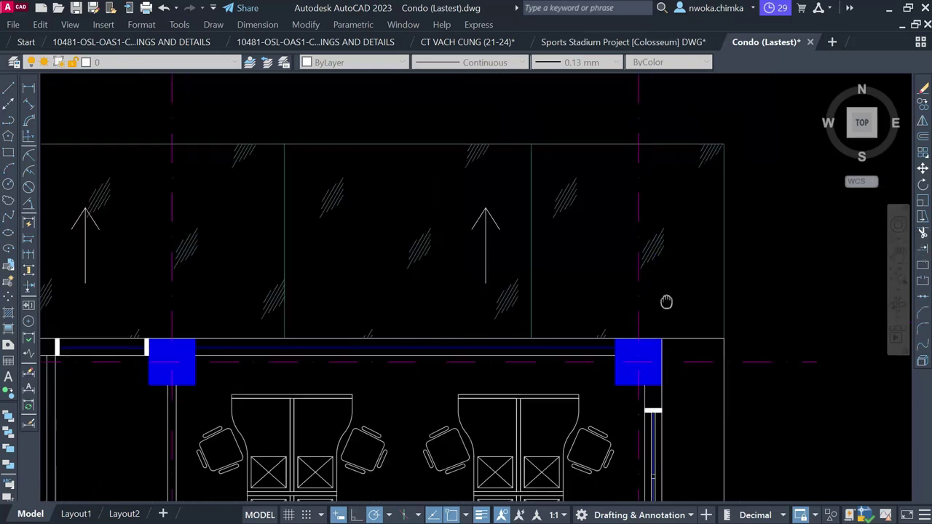
scroll(665, 301, "up", 4)
left_click(624, 219)
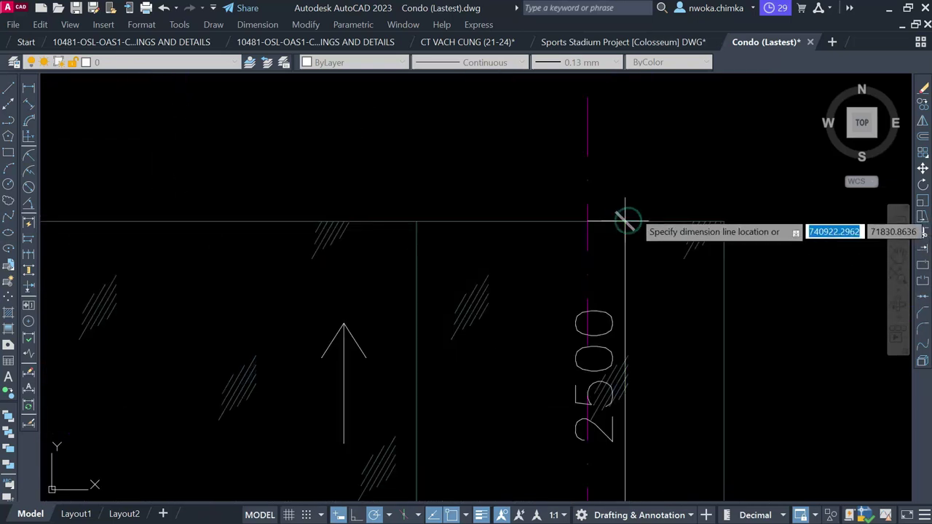
scroll(626, 218, "down", 2)
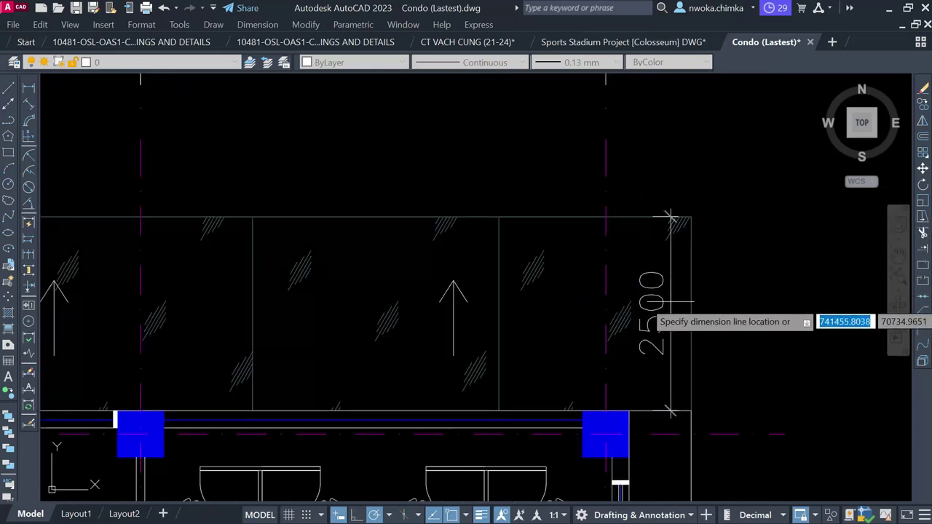
scroll(670, 217, "down", 7)
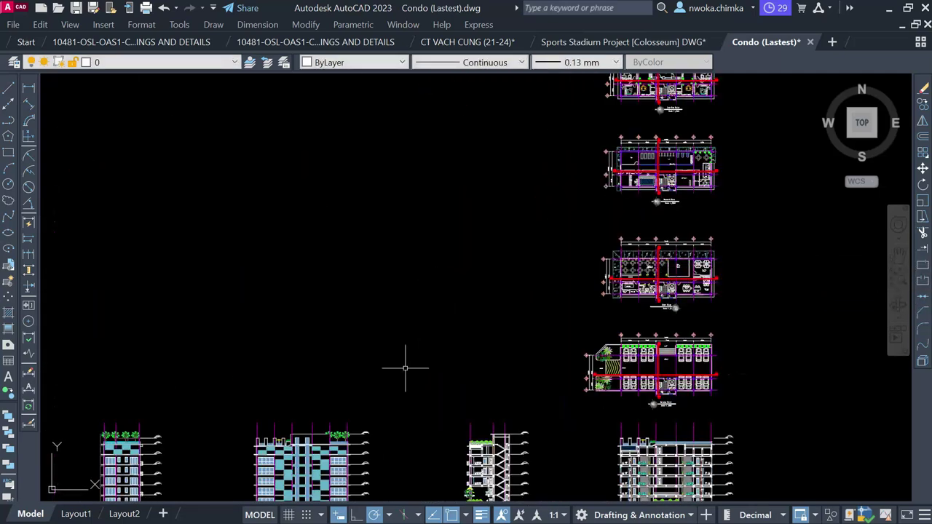
Step: Inspect the balcony slab edge and supporting beam in the tower's east section, around the green roof level
scroll(406, 367, "up", 10)
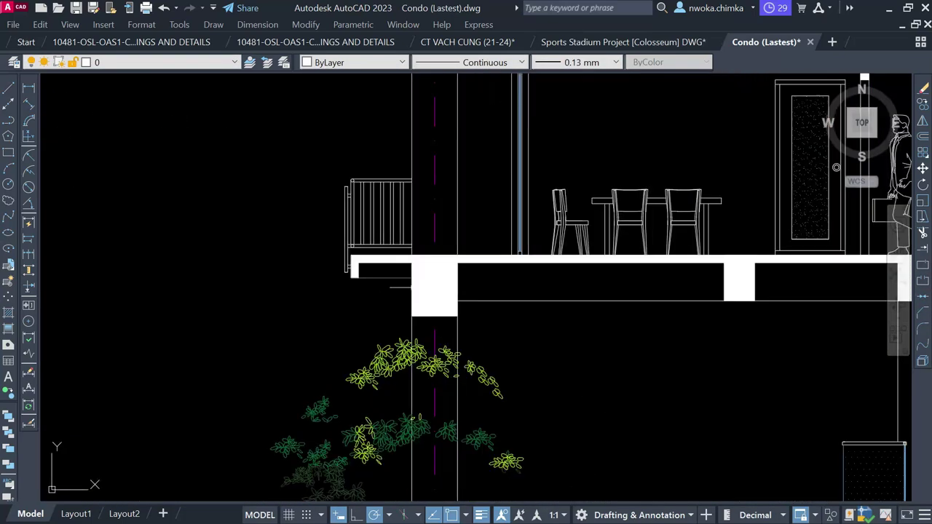
scroll(413, 286, "up", 4)
scroll(361, 258, "down", 7)
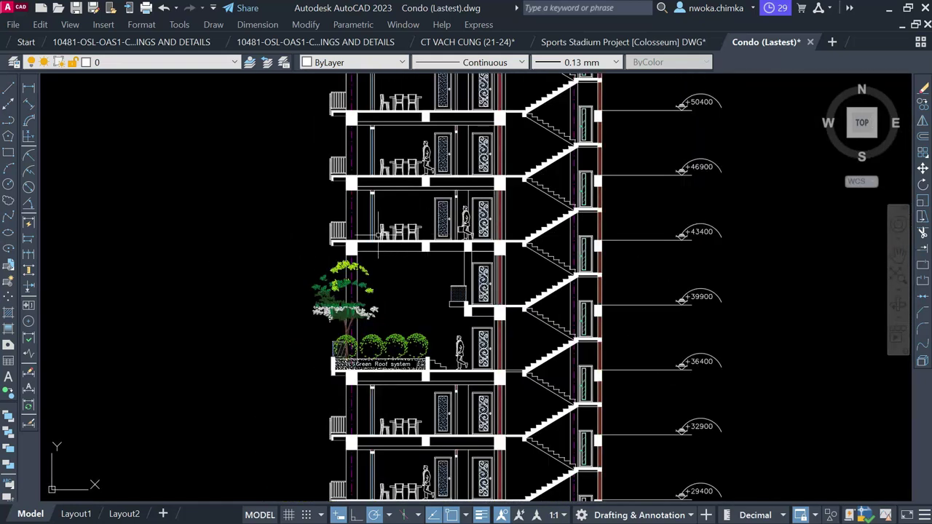
scroll(314, 244, "down", 4)
Step: Highlight the hatched canopy along both outer sides of the First Floor plan by selecting it, and clear the selection
mouse_move(764, 153)
middle_mouse_down()
mouse_move(619, 236)
mouse_move(557, 436)
middle_mouse_up()
middle_click_drag(578, 223, 571, 328)
scroll(649, 209, "up", 2)
left_click(713, 190)
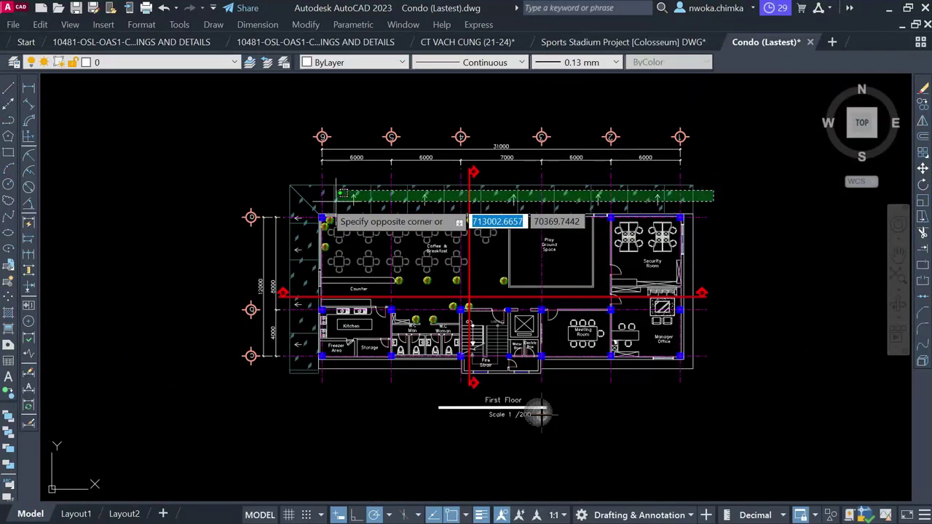
left_click(281, 197)
left_click(290, 169)
left_click(252, 383)
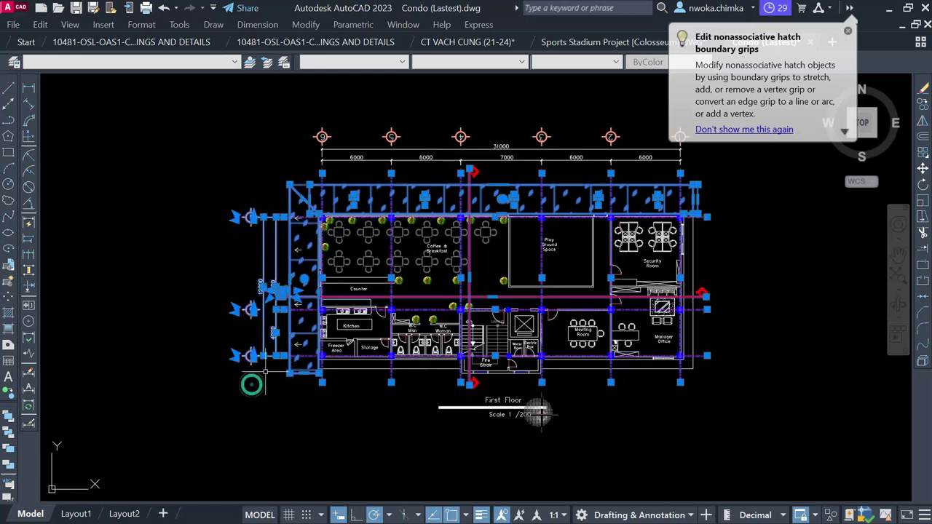
key("Escape")
scroll(441, 359, "up", 2)
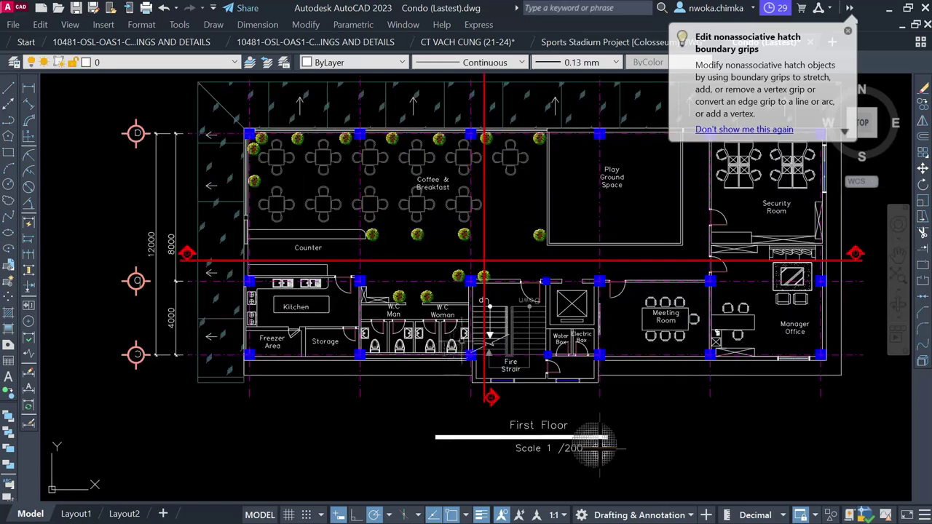
Step: Examine the Second Floor plan's spa, gym, pool, mini mart and surrounding canopy, and compare it with the First Floor plan
middle_click_drag(534, 242, 510, 258)
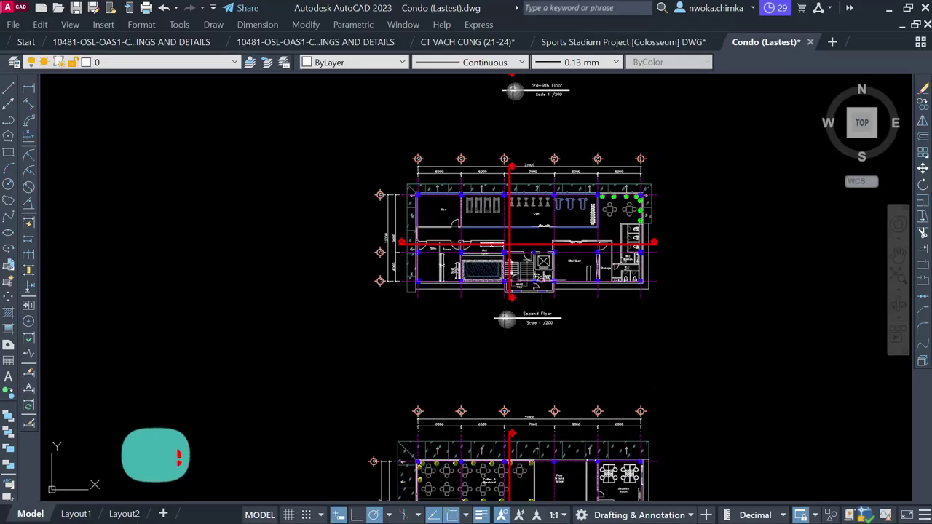
scroll(530, 313, "up", 6)
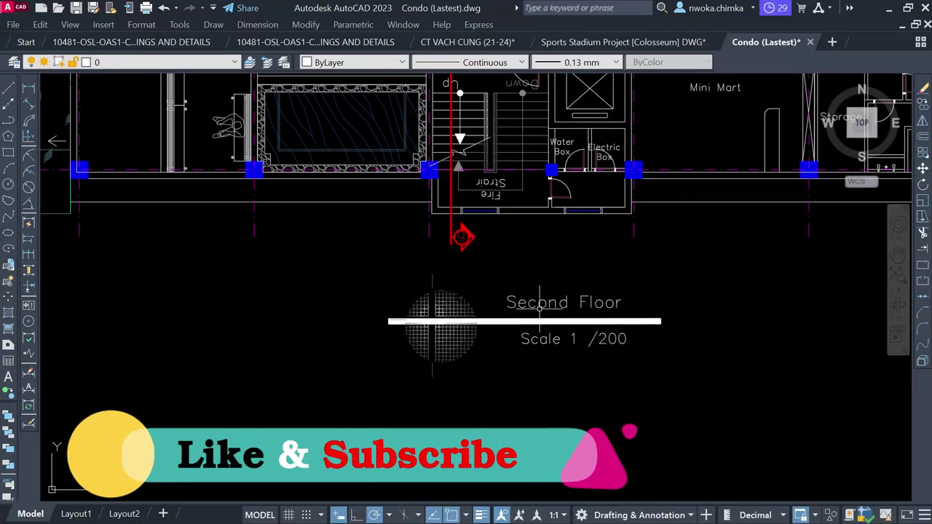
scroll(530, 313, "down", 3)
scroll(480, 189, "up", 3)
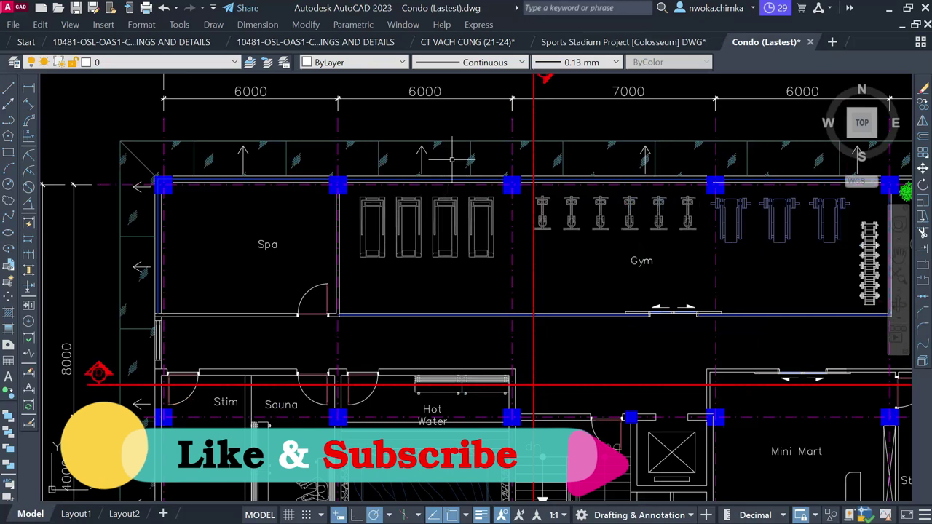
scroll(480, 189, "down", 3)
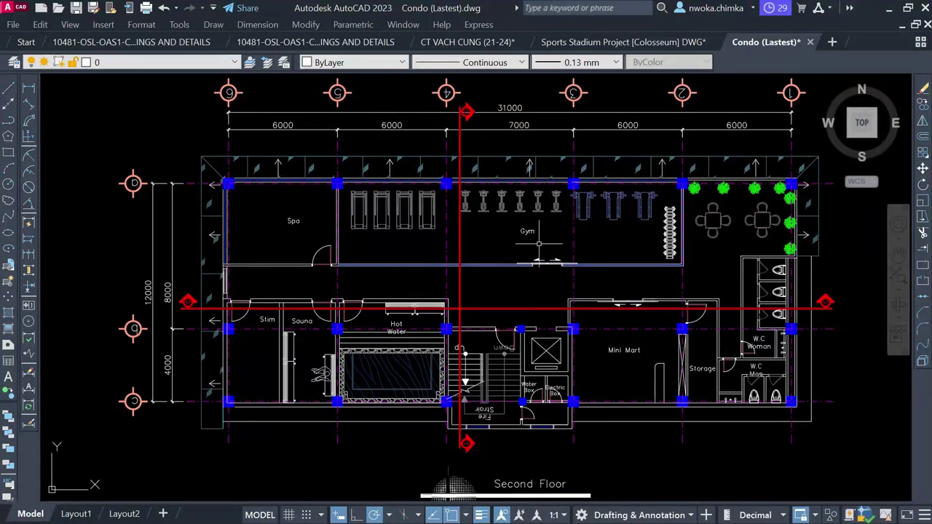
scroll(581, 208, "down", 2)
middle_click_drag(597, 343, 576, 222)
scroll(585, 250, "down", 2)
middle_click_drag(593, 401, 578, 312)
scroll(578, 312, "up", 4)
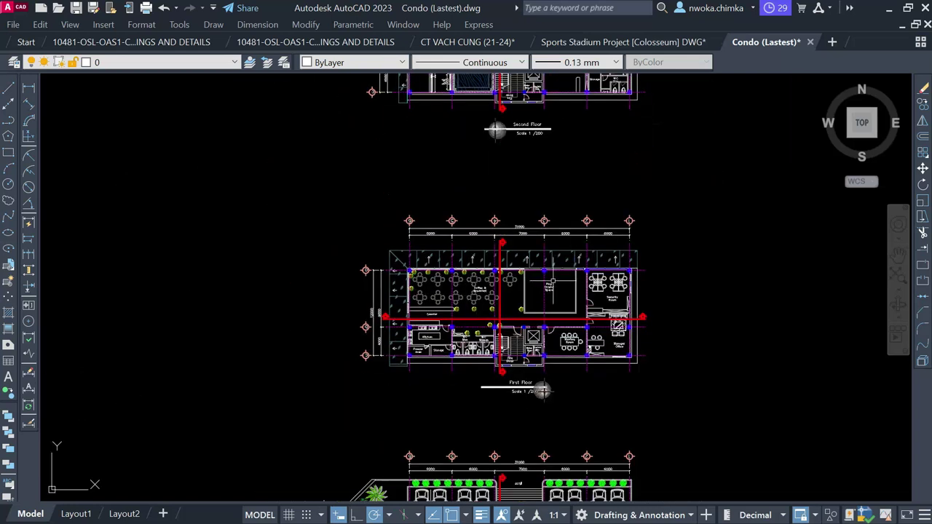
Step: Review the tower's elevations and sections side by side, including the West, North and East views
scroll(599, 195, "down", 4)
scroll(598, 196, "down", 2)
middle_click_drag(496, 357, 613, 233)
middle_click_drag(391, 359, 471, 264)
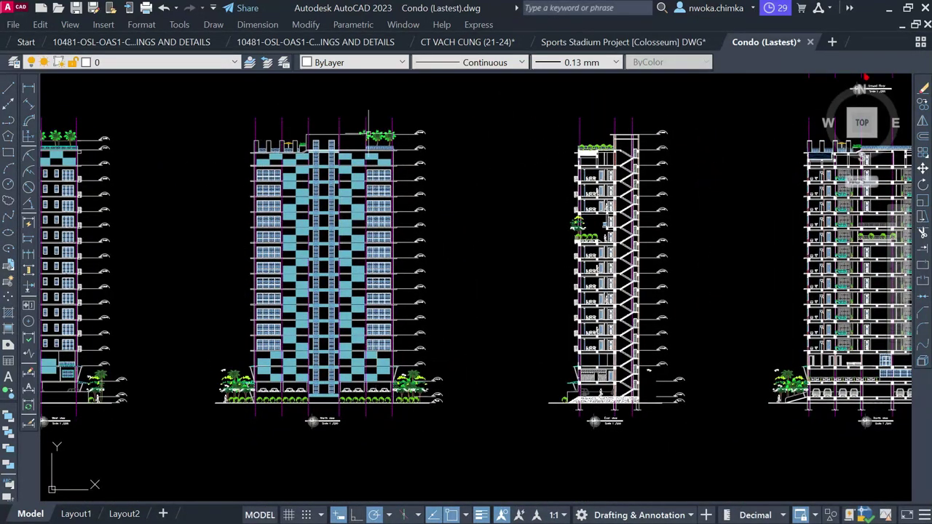
middle_click_drag(258, 264, 422, 257)
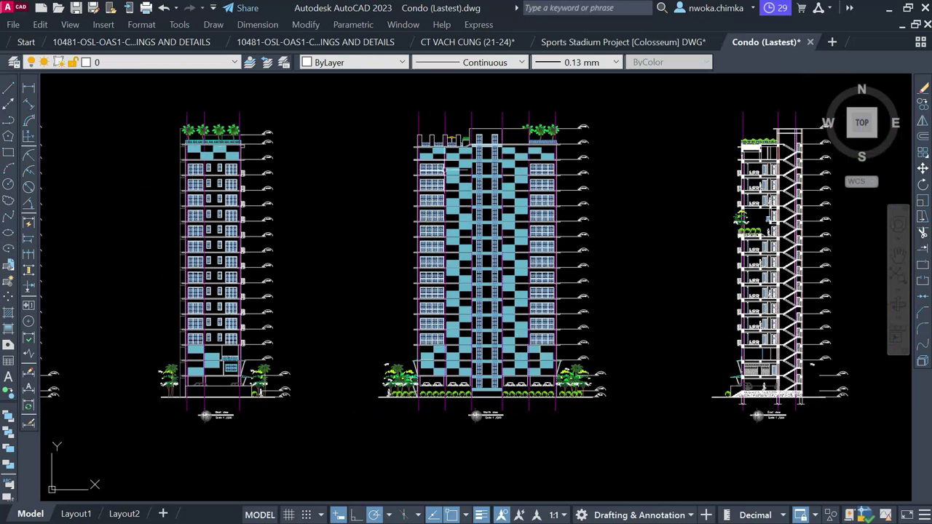
scroll(384, 297, "down", 2)
scroll(528, 268, "down", 2)
Step: Locate the 10th Floor plan among the stacked plans and examine its central garden terrace and apartment layouts
middle_click_drag(529, 269, 397, 408)
scroll(546, 210, "down", 2)
middle_click_drag(547, 210, 479, 330)
middle_click_drag(493, 214, 481, 262)
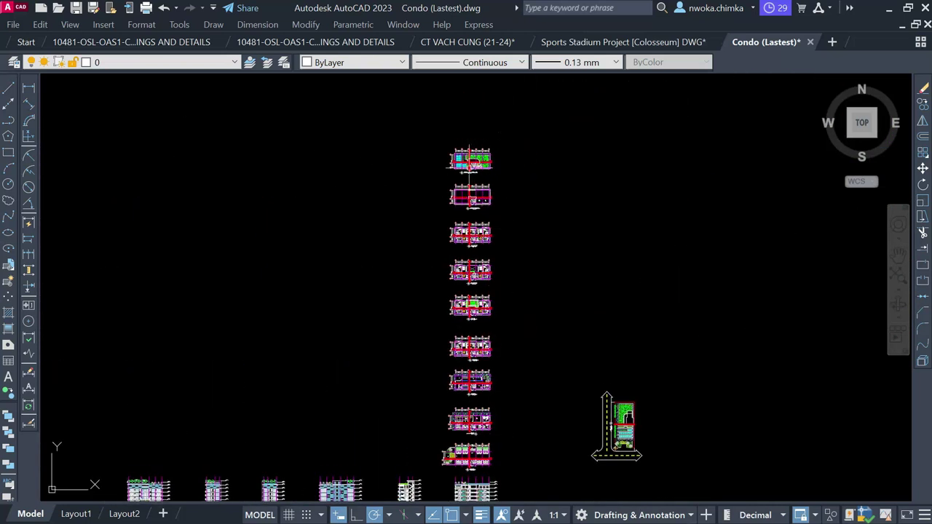
scroll(469, 162, "up", 1)
scroll(534, 229, "down", 3)
scroll(535, 229, "up", 6)
scroll(513, 164, "up", 3)
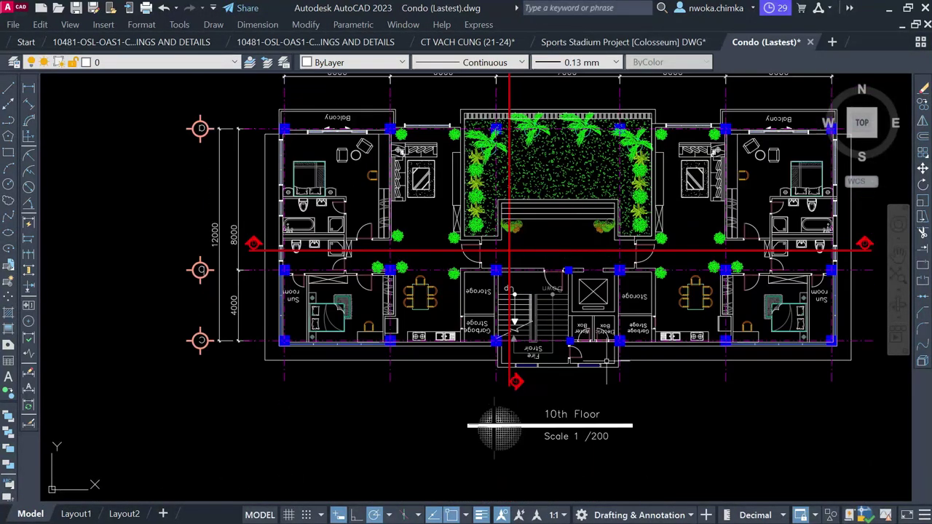
scroll(612, 455, "up", 2)
scroll(549, 385, "down", 2)
middle_click_drag(542, 219, 517, 258)
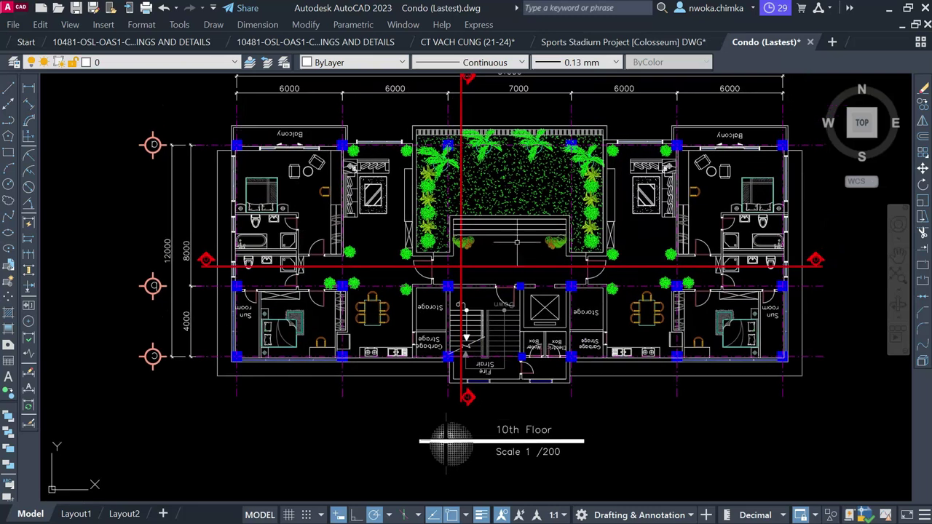
scroll(398, 142, "up", 2)
middle_click_drag(405, 200, 406, 204)
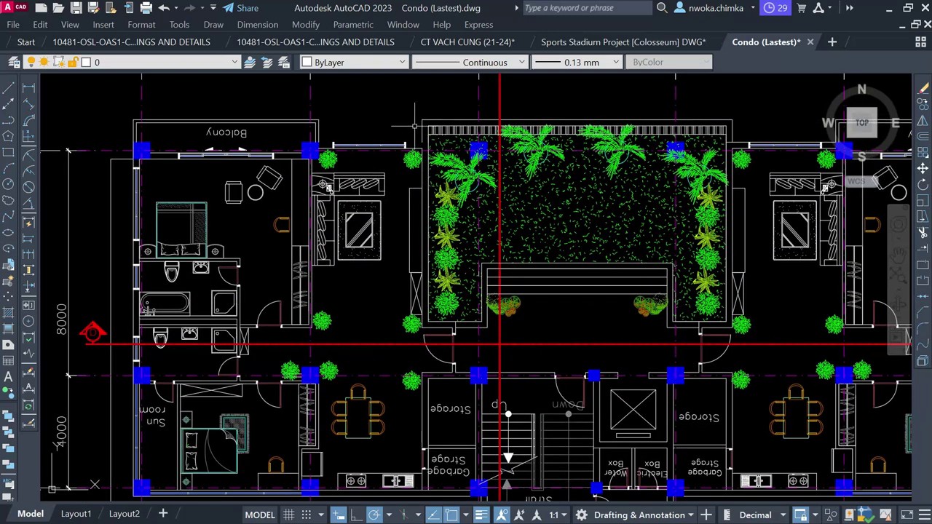
Step: Highlight the 10th Floor's garden terrace with its planting and steps by selecting it, and clear the selection
left_click(412, 107)
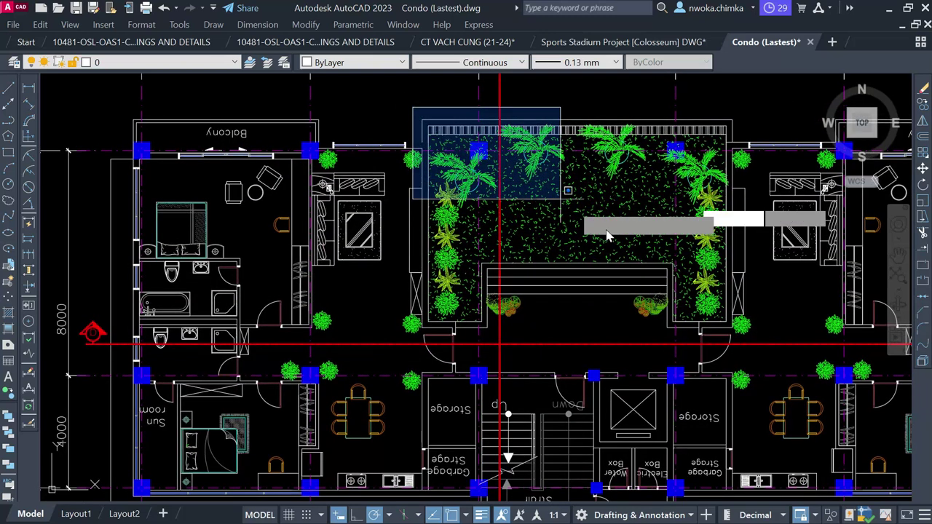
left_click(765, 338)
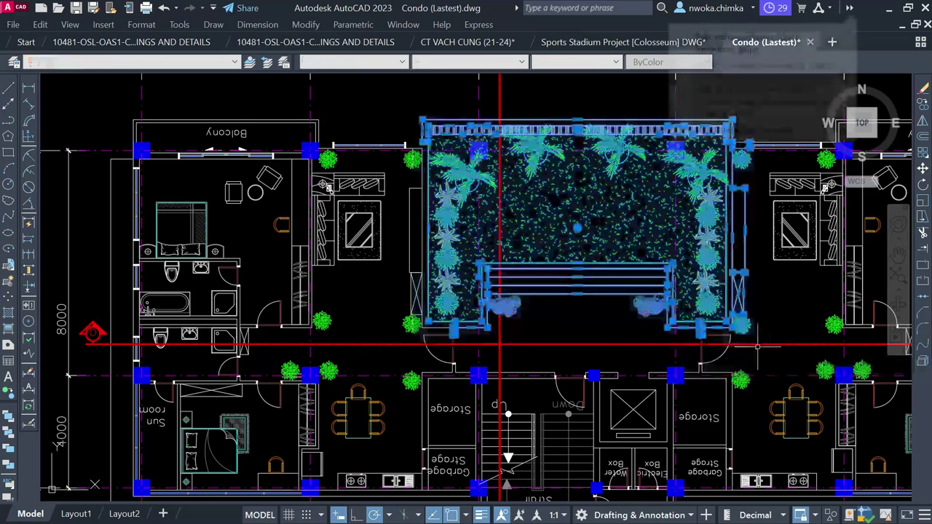
scroll(615, 147, "up", 4)
scroll(558, 161, "down", 2)
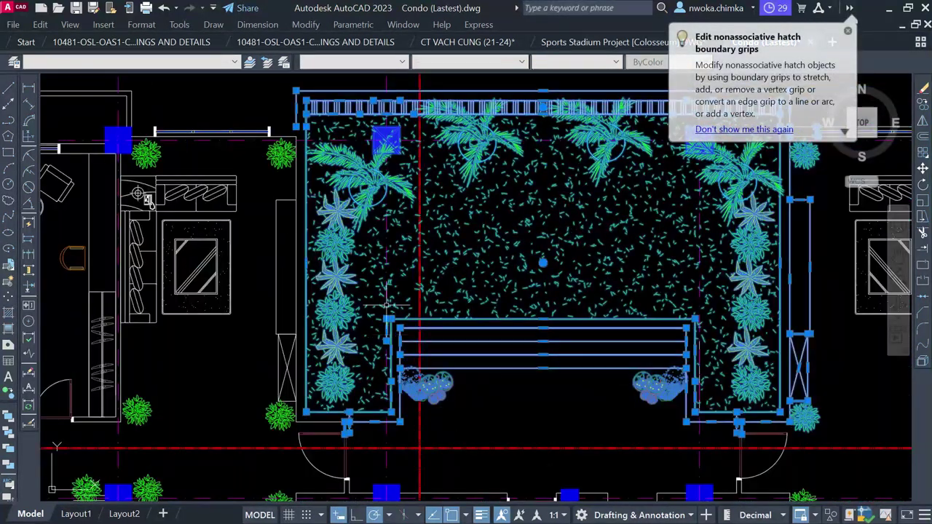
key("Escape")
Step: Find the 10th Floor garden in the East view section and review the levels beneath it down to ground
scroll(690, 309, "down", 10)
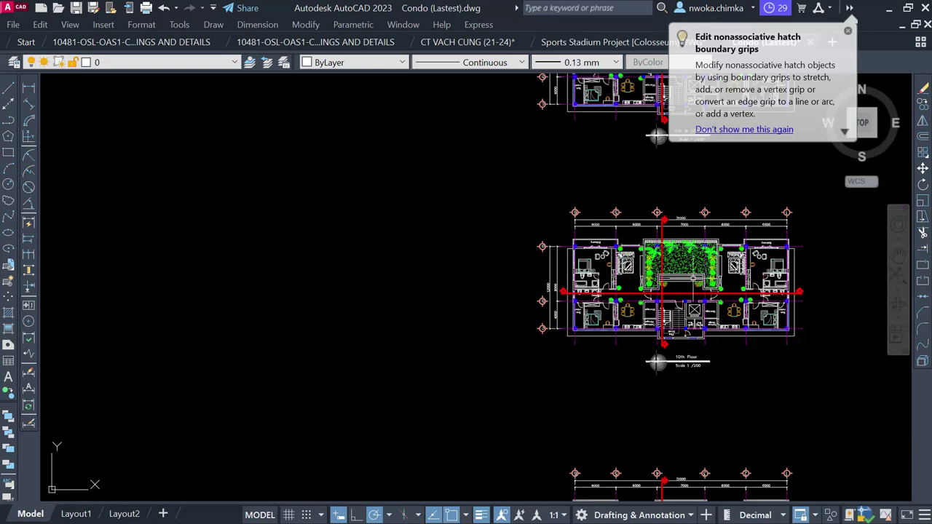
middle_click_drag(536, 366, 581, 161)
scroll(583, 166, "down", 2)
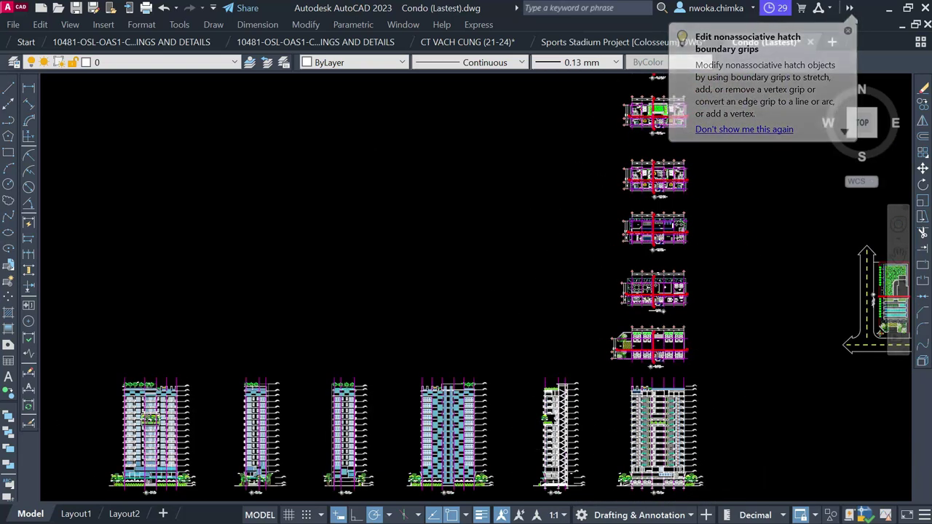
scroll(515, 447, "up", 6)
scroll(683, 319, "up", 2)
middle_click_drag(686, 328, 481, 247)
scroll(436, 267, "up", 2)
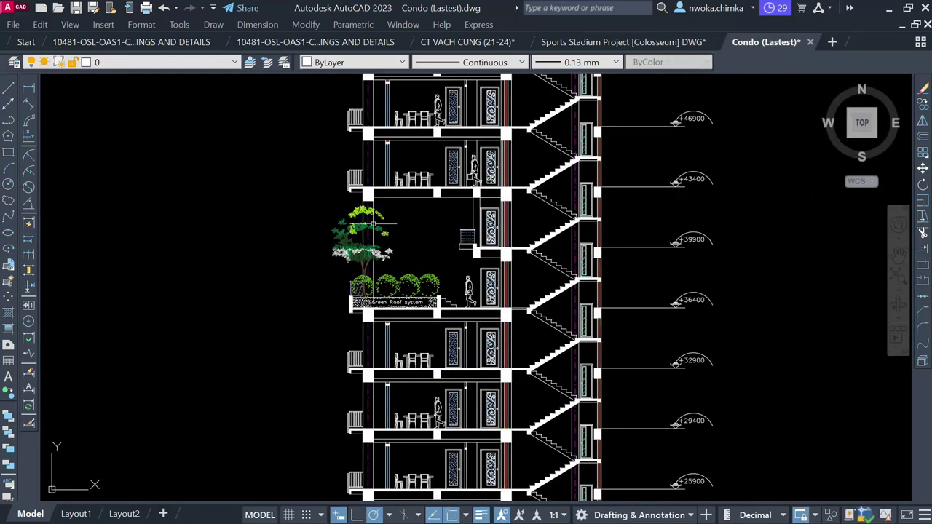
scroll(410, 185, "down", 4)
scroll(499, 430, "up", 2)
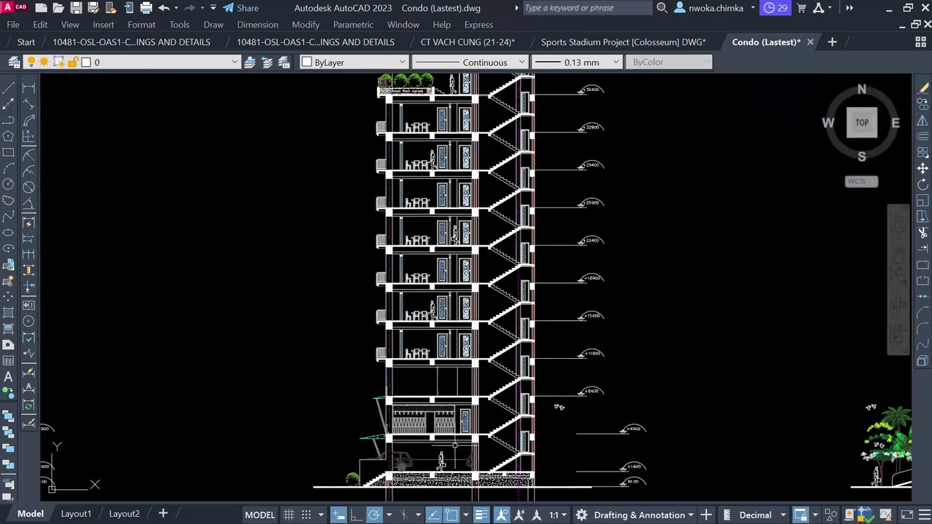
Step: Examine the East view section floor by floor from the lower levels up to the Green Roof system
scroll(419, 440, "up", 4)
middle_click_drag(746, 217, 750, 337)
middle_click_drag(388, 178, 392, 350)
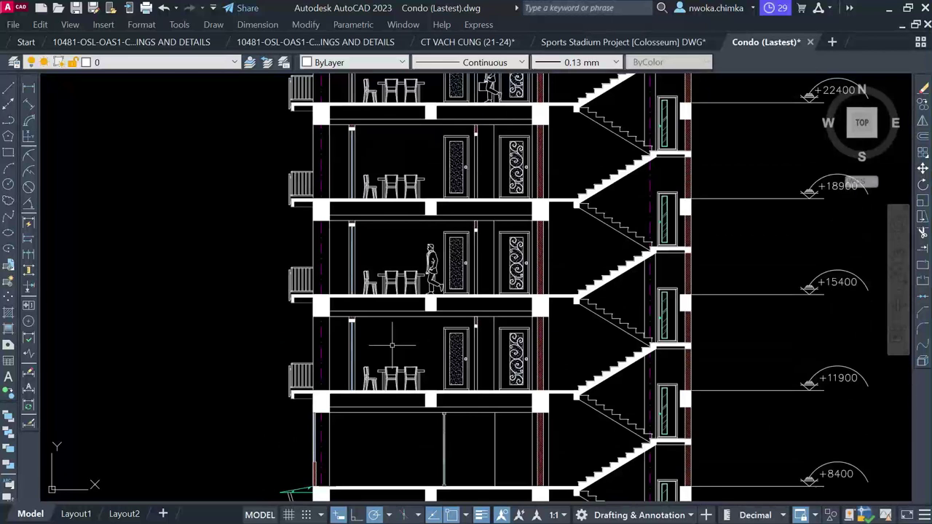
middle_click_drag(375, 169, 396, 346)
middle_click_drag(399, 158, 418, 311)
middle_click_drag(419, 209, 422, 360)
scroll(390, 145, "up", 2)
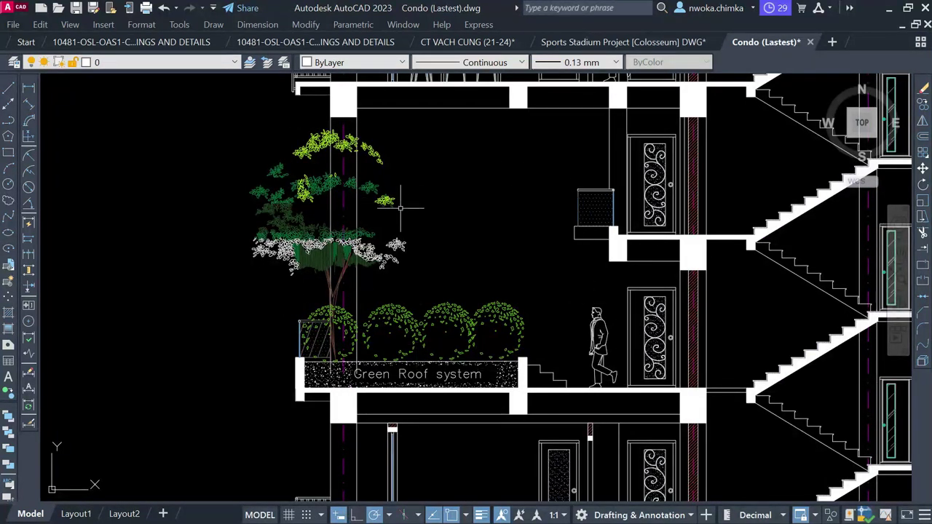
Step: Highlight the tree standing on the Green Roof system in the section, and clear the selection
scroll(372, 203, "up", 2)
left_click(215, 258)
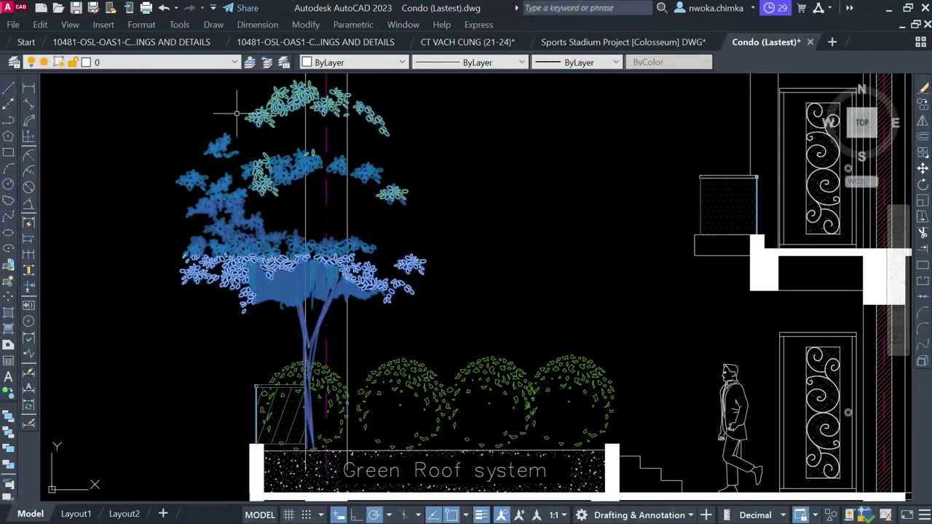
key("Escape")
left_click(220, 286)
Step: Inspect the Green Roof system's planting bed, shrubs, tree trunk, upstand walls and supporting slab and beams
scroll(370, 346, "down", 2)
middle_click_drag(366, 346, 385, 209)
scroll(367, 314, "up", 4)
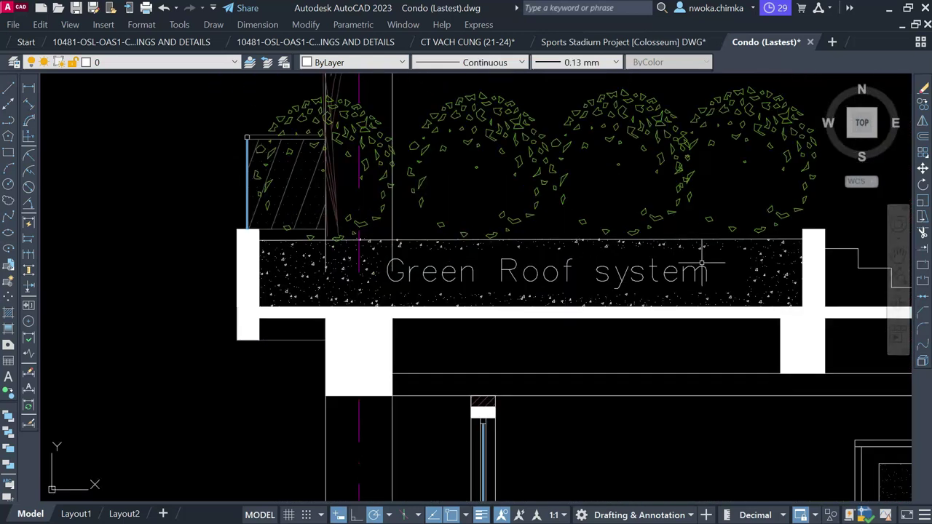
middle_click_drag(523, 175, 513, 253)
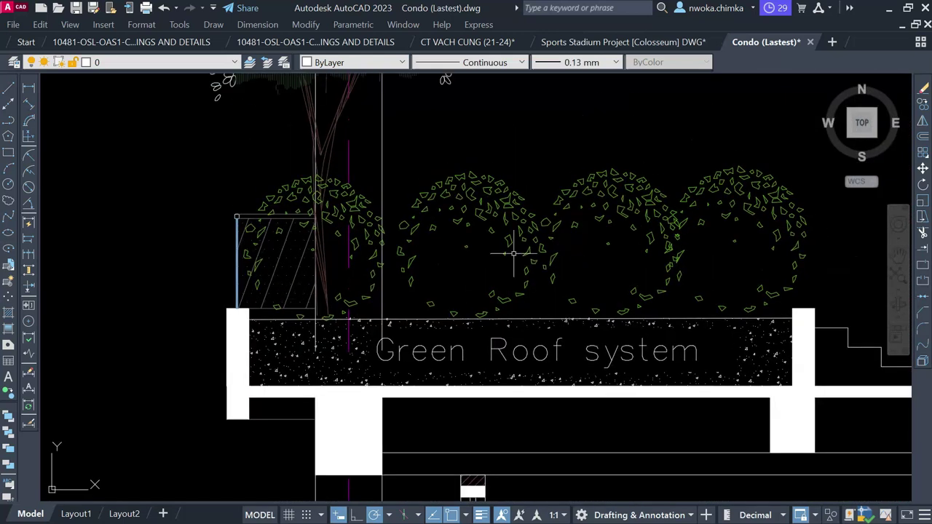
left_click(334, 130)
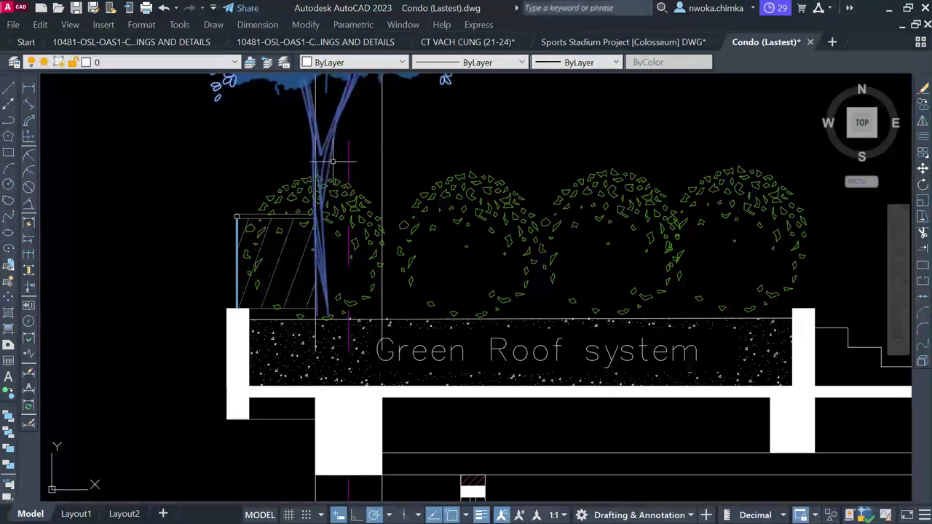
key("Escape")
middle_click_drag(396, 319, 376, 217)
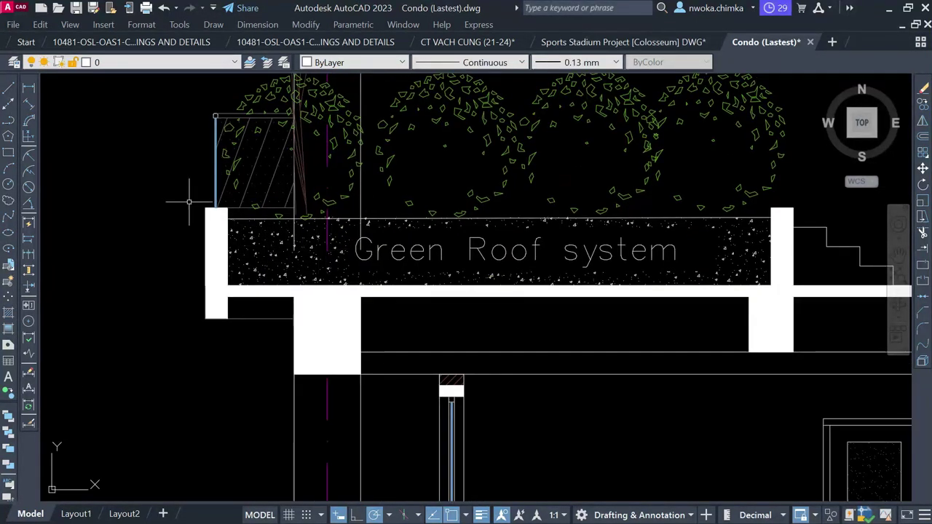
Step: Highlight the tree rising above the 10th Floor Green Roof planter in the section, and clear the selection
scroll(194, 189, "down", 2)
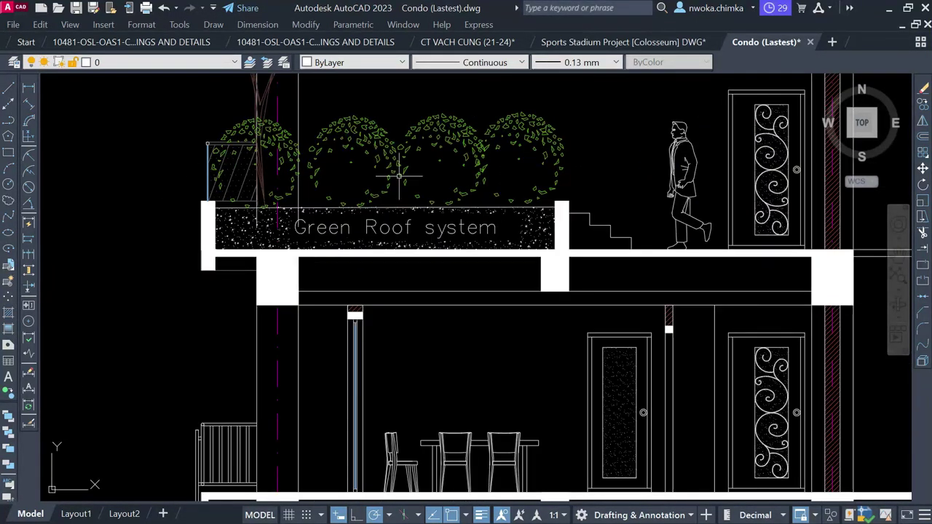
middle_click_drag(263, 235, 323, 313)
scroll(331, 306, "up", 2)
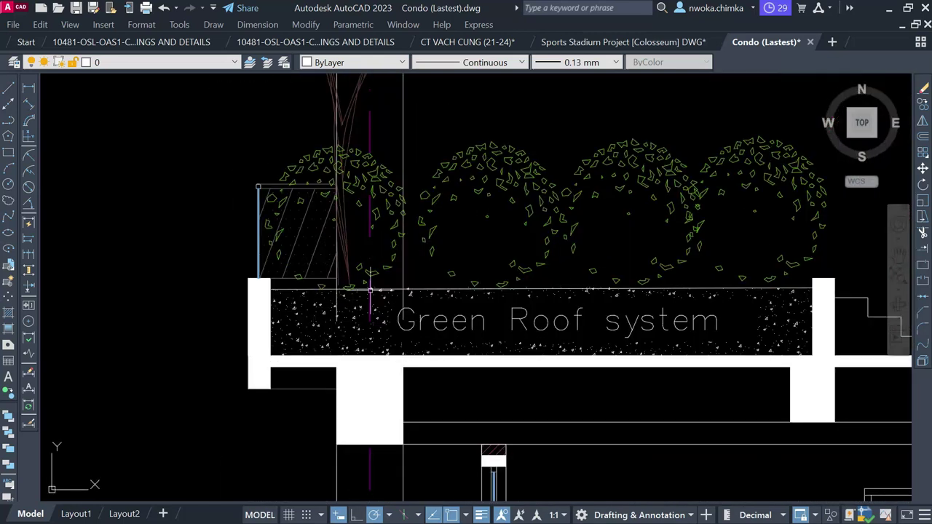
middle_click_drag(353, 236, 371, 409)
scroll(372, 207, "down", 2)
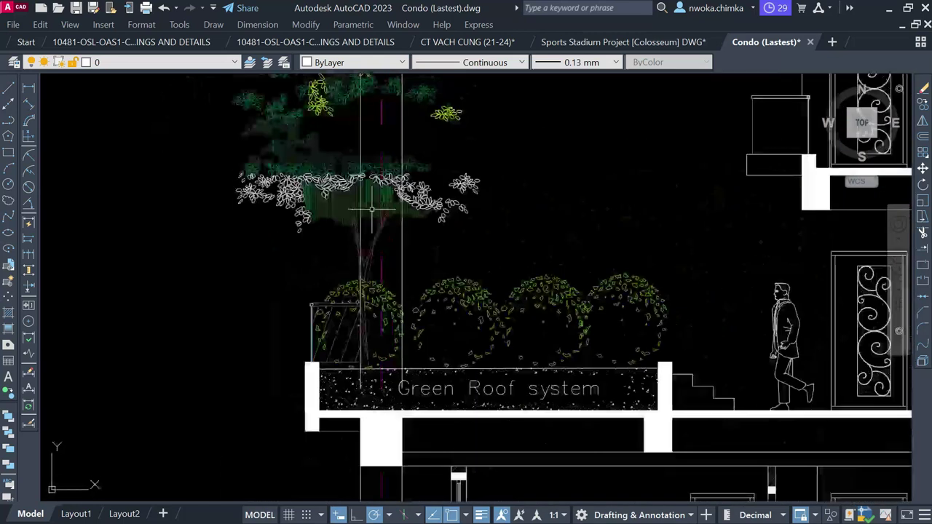
scroll(350, 155, "up", 1)
left_click(295, 216)
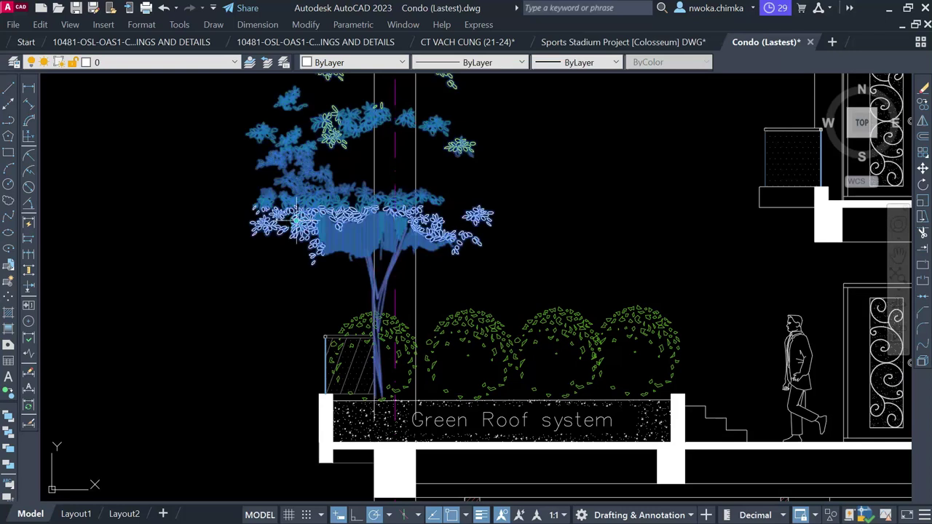
key("Escape")
Step: Highlight the tree's foliage and the shrub nearest the steps on the Green Roof system, clearing each selection
left_click(670, 249)
key("Escape")
left_click(484, 215)
key("Escape")
left_click(640, 258)
left_click(589, 310)
key("Escape")
Step: Mark out the railing at the outer edge of the 10th Floor planter with a selection window, and cancel it
scroll(473, 254, "down", 4)
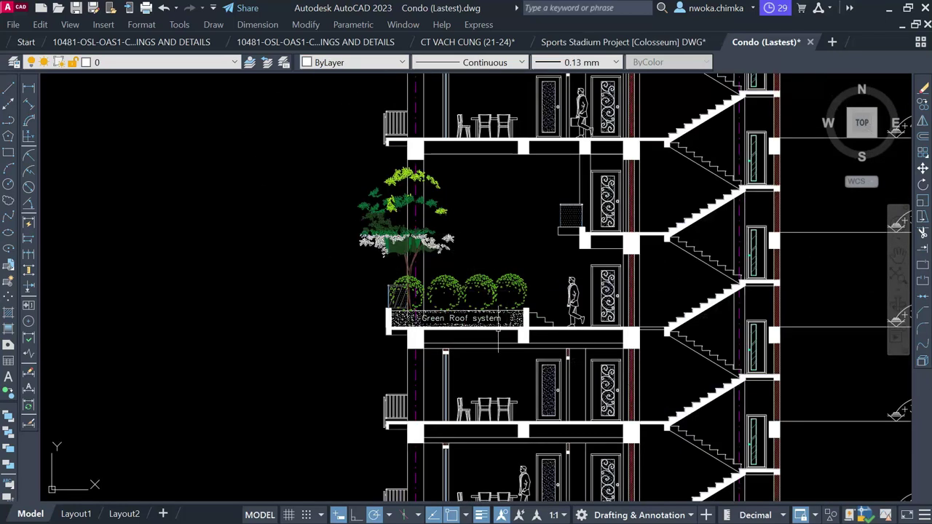
scroll(415, 314, "up", 2)
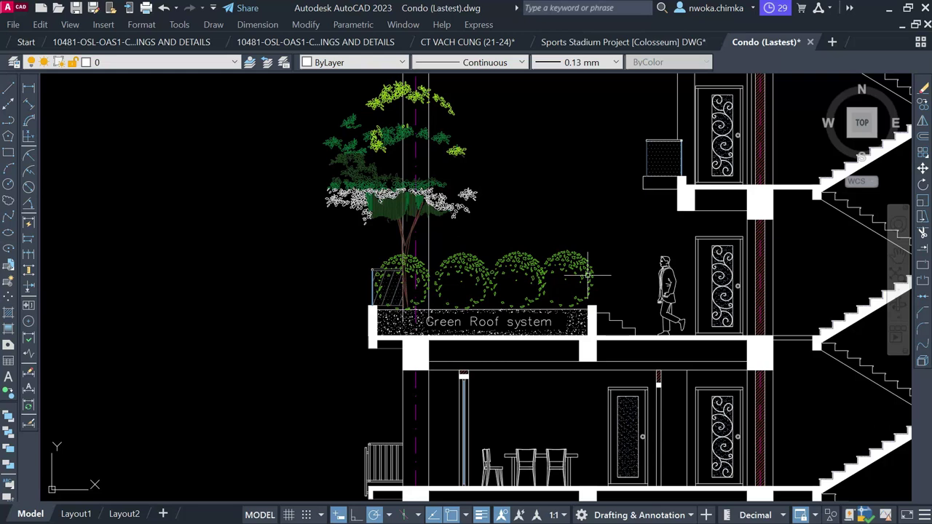
left_click(339, 268)
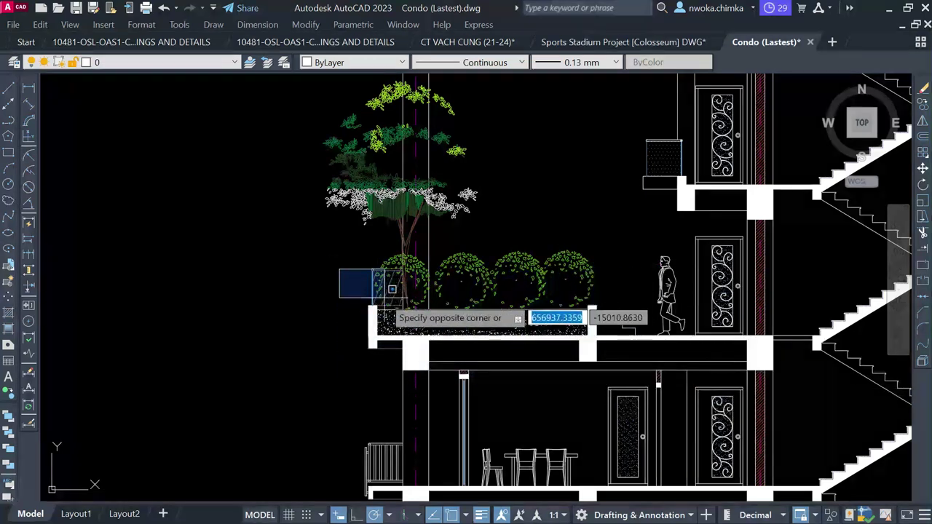
key("Escape")
Step: Examine the Green Roof system and its shrubs at the top of the tower section
scroll(399, 294, "down", 5)
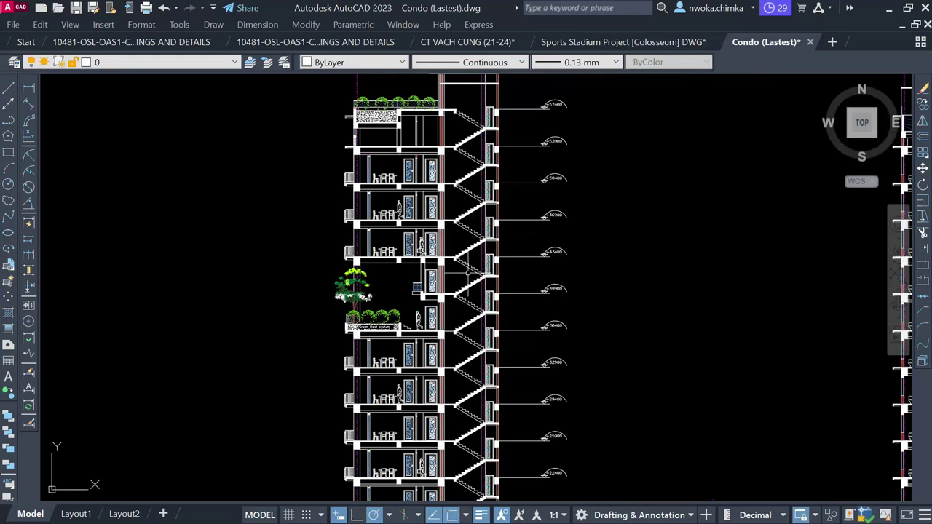
middle_click_drag(442, 252, 442, 330)
scroll(427, 185, "up", 6)
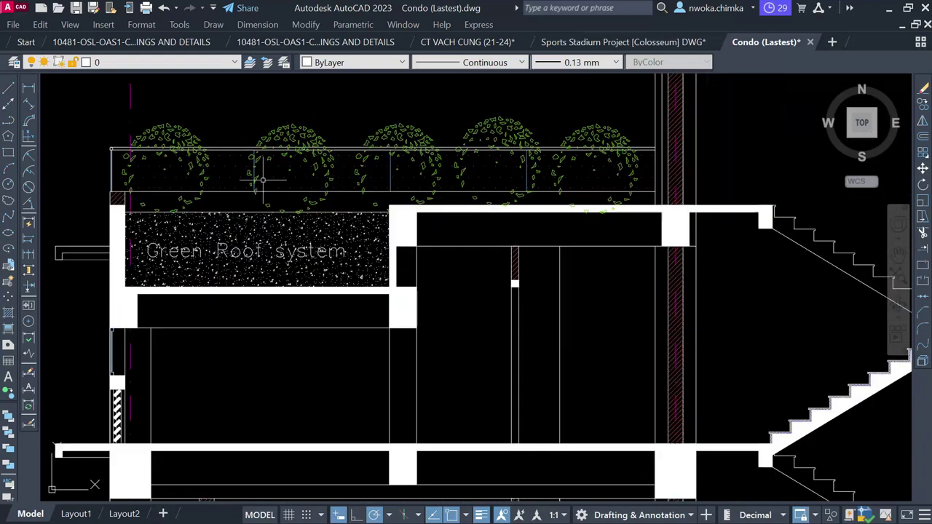
scroll(211, 255, "up", 2)
Step: Find the Roof (Garden roof & Swimming pool) floor plan among the drawings
scroll(530, 238, "down", 6)
middle_click_drag(531, 237, 359, 311)
scroll(458, 275, "down", 2)
middle_click_drag(709, 145, 580, 272)
scroll(592, 236, "down", 4)
middle_click_drag(596, 225, 547, 438)
middle_click_drag(583, 118, 563, 242)
middle_click_drag(519, 211, 504, 393)
middle_click_drag(515, 157, 500, 373)
scroll(492, 257, "up", 10)
scroll(551, 291, "down", 4)
middle_click_drag(496, 288, 488, 263)
scroll(488, 263, "up", 3)
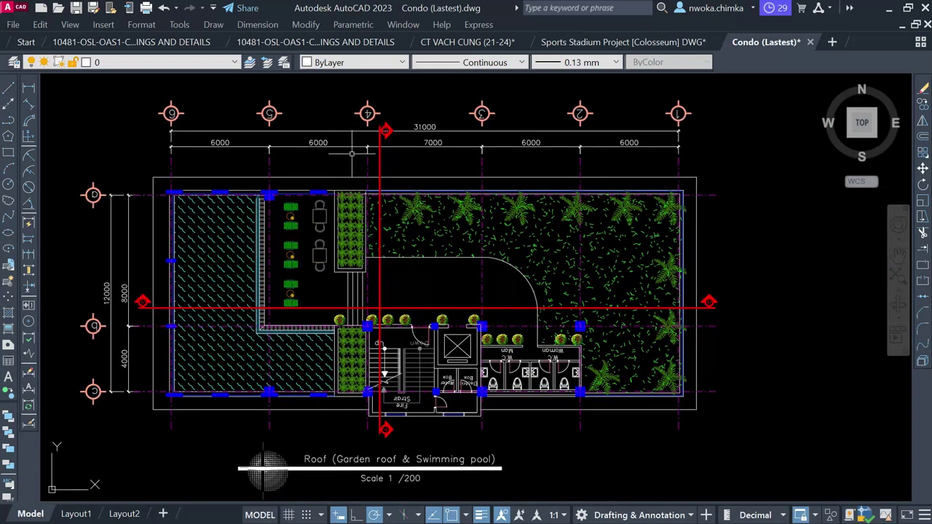
Step: Highlight the garden side of the roof plan, clear the selection, and inspect its planting, stair core and swimming pool
mouse_move(346, 116)
left_mouse_down()
mouse_move(808, 409)
mouse_move(809, 464)
left_mouse_up()
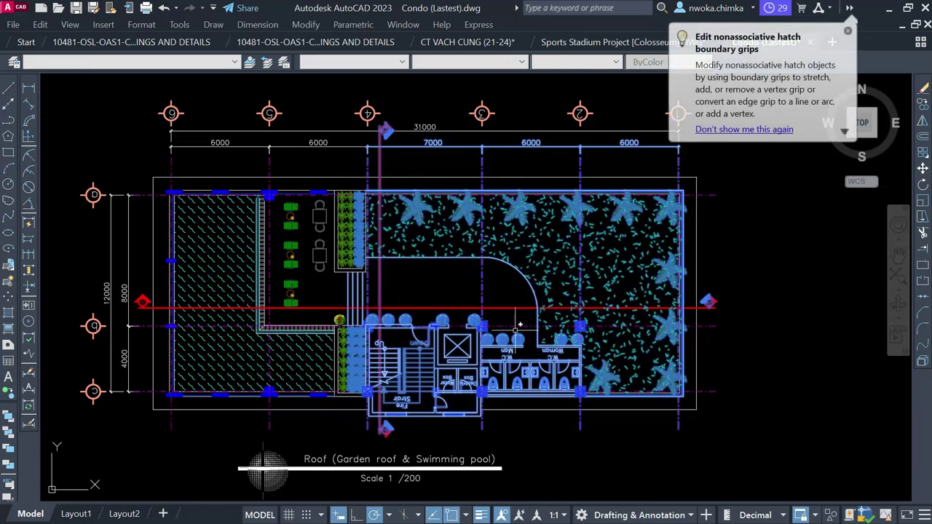
scroll(445, 306, "up", 2)
scroll(561, 215, "up", 2)
middle_click_drag(482, 212, 534, 268)
scroll(611, 161, "down", 8)
scroll(461, 187, "down", 2)
scroll(537, 171, "up", 4)
scroll(450, 149, "up", 2)
scroll(525, 143, "up", 2)
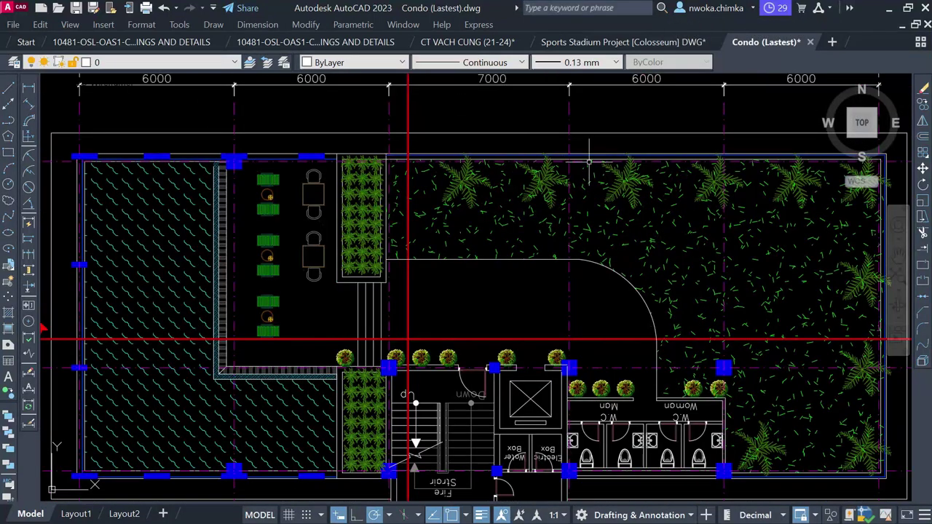
Step: Find the Ground Floor plan among the drawings, passing the elevations and sections
scroll(568, 185, "down", 8)
middle_click_drag(401, 235, 623, 234)
scroll(584, 240, "down", 2)
scroll(628, 214, "down", 4)
scroll(641, 422, "up", 6)
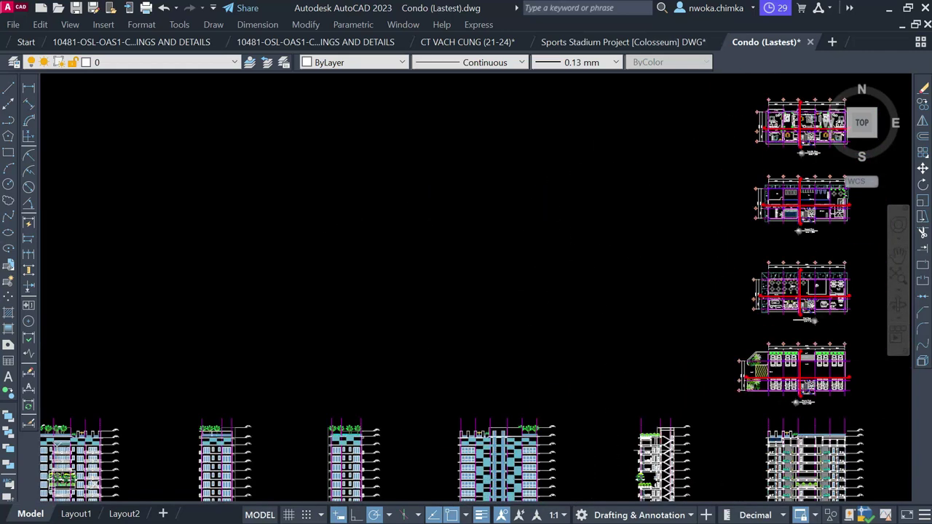
scroll(665, 451, "up", 6)
middle_click_drag(577, 283, 447, 245)
scroll(472, 240, "down", 9)
mouse_move(600, 282)
middle_mouse_down()
mouse_move(493, 335)
mouse_move(380, 415)
middle_mouse_up()
scroll(503, 248, "up", 6)
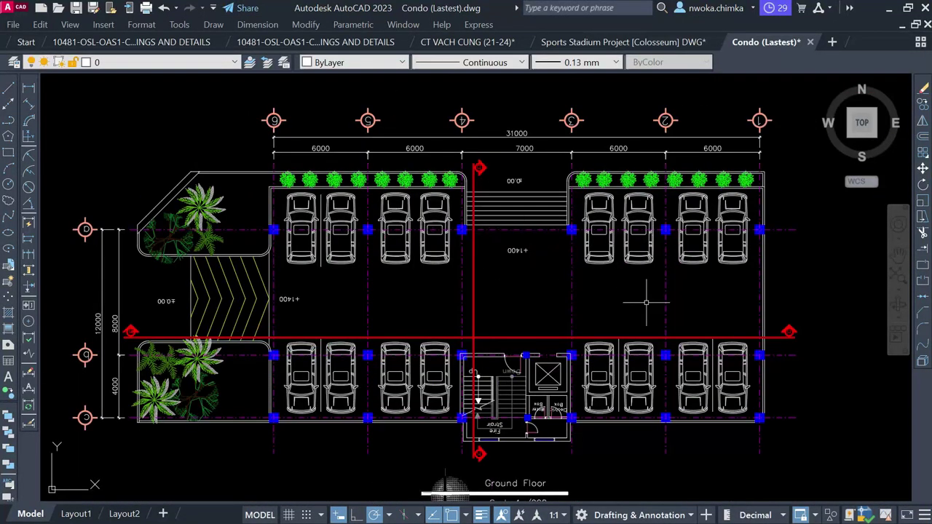
Step: Examine the Ground Floor plan's car parking, ramp, entrance steps and column grid
middle_click_drag(618, 342, 613, 268)
scroll(267, 155, "up", 2)
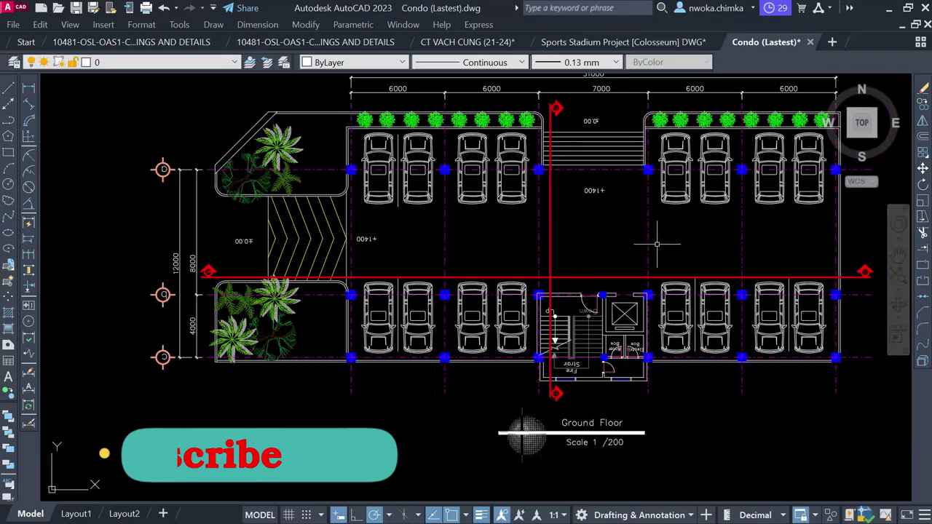
middle_click_drag(654, 275, 556, 267)
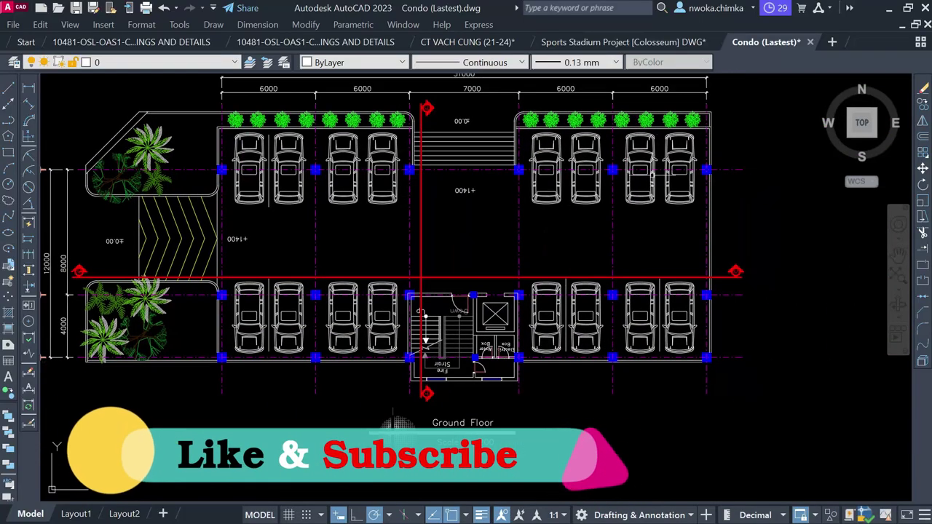
middle_click_drag(668, 298, 706, 301)
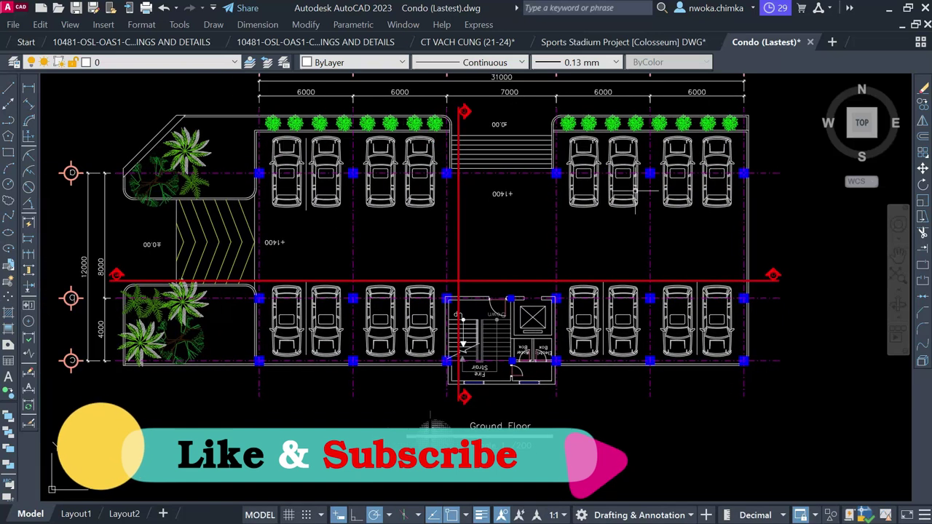
Step: Measure the width of the grid 3 column beside the entrance steps with a linear dimension, without placing it
left_click(29, 92)
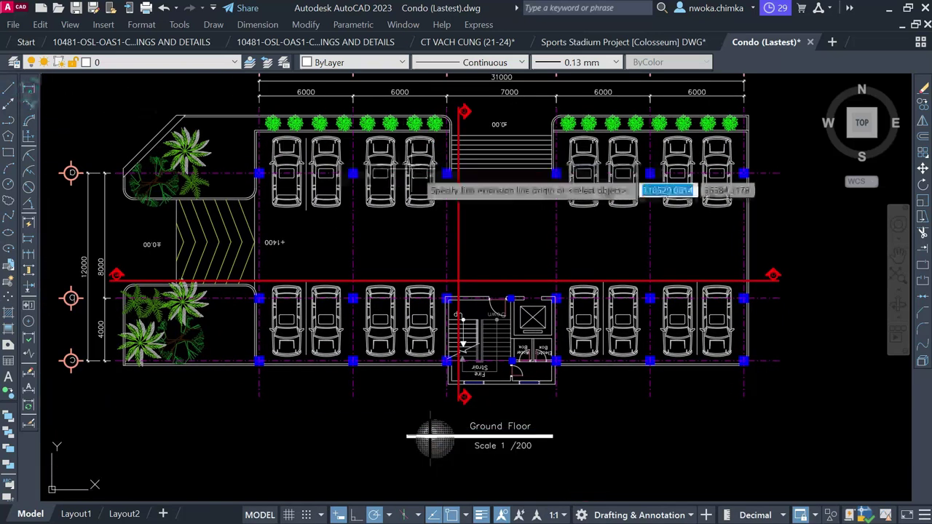
scroll(569, 179, "up", 2)
scroll(571, 178, "up", 2)
scroll(525, 155, "down", 2)
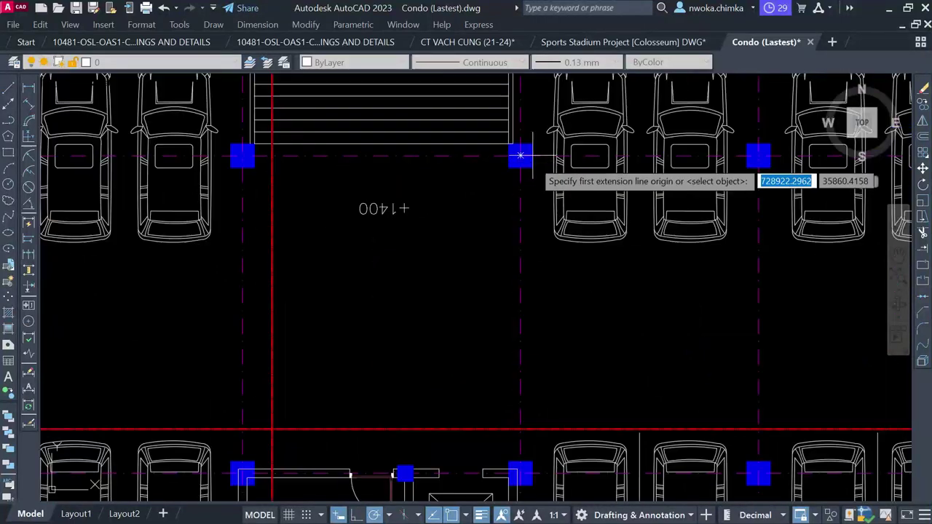
scroll(540, 153, "up", 4)
scroll(446, 192, "up", 2)
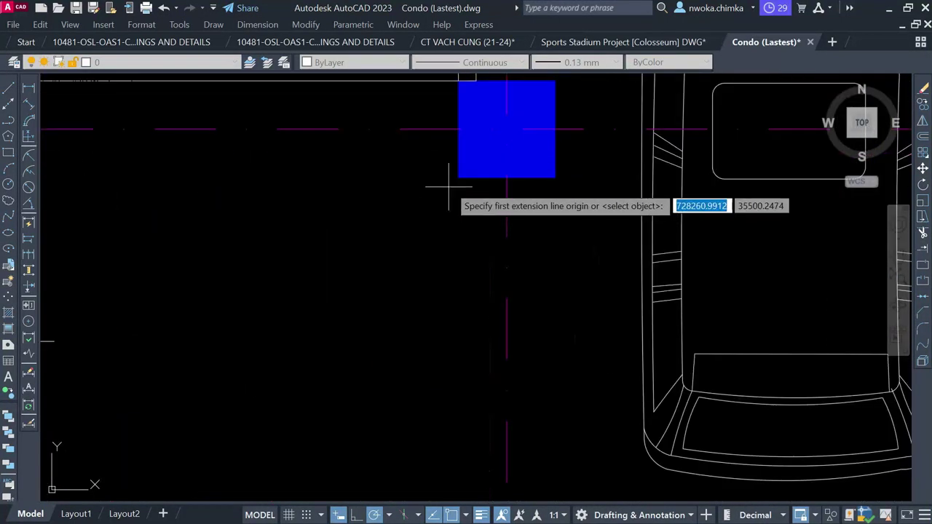
left_click(458, 178)
left_click(555, 178)
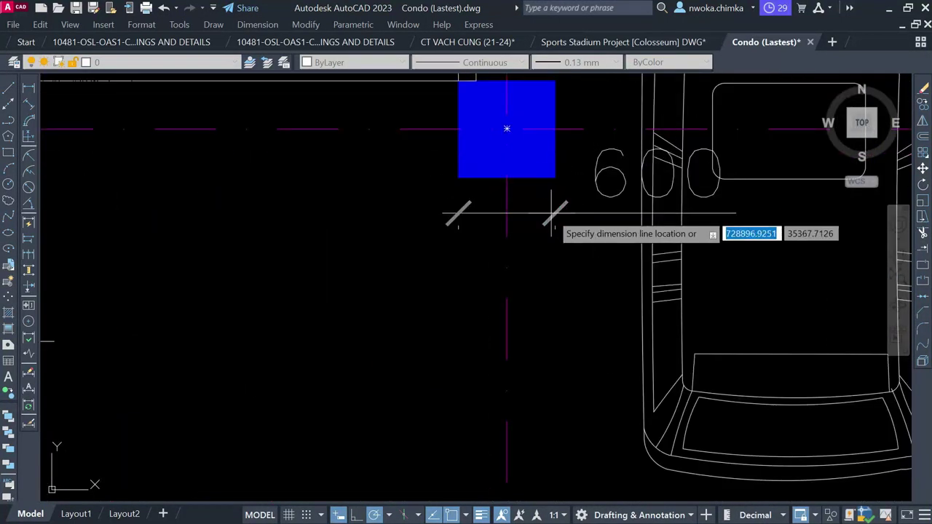
key("Escape")
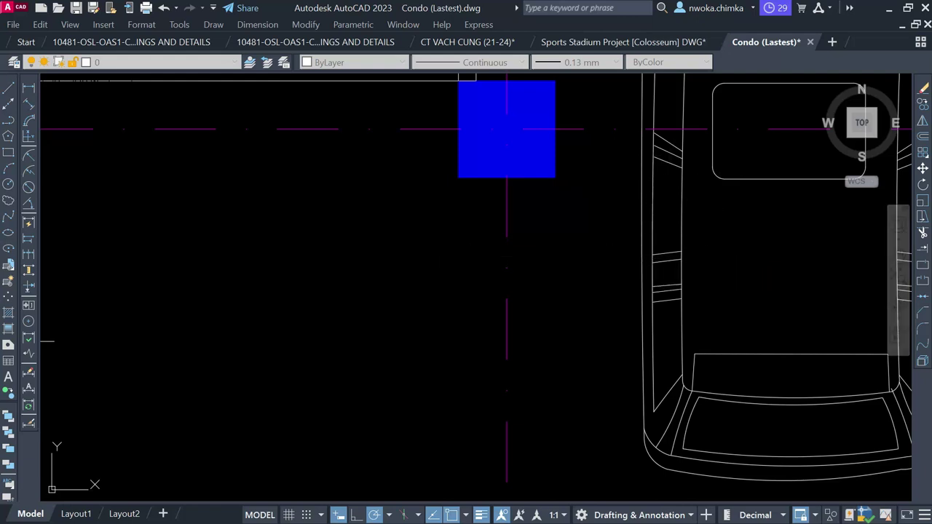
Step: Measure the depth of the same grid 3 column with a linear dimension, without placing it
middle_click_drag(481, 95, 472, 217)
scroll(439, 218, "up", 2)
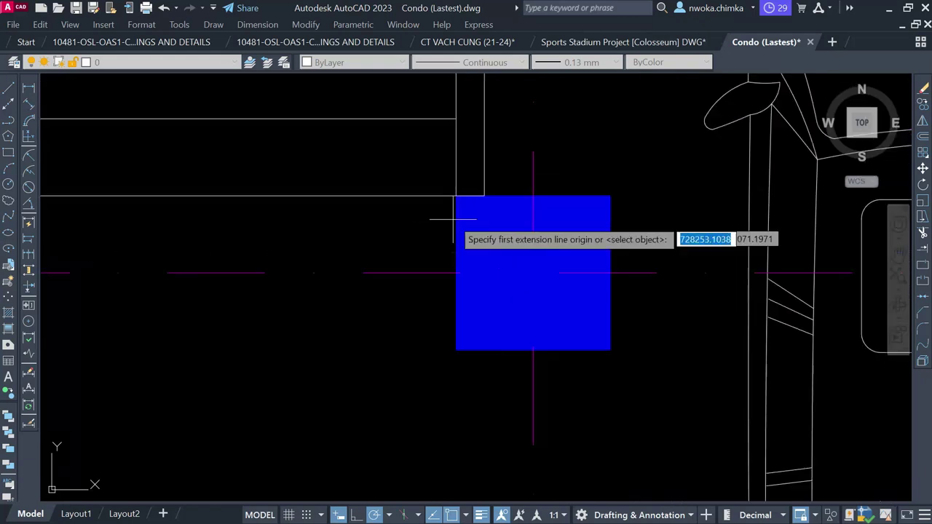
left_click(611, 195)
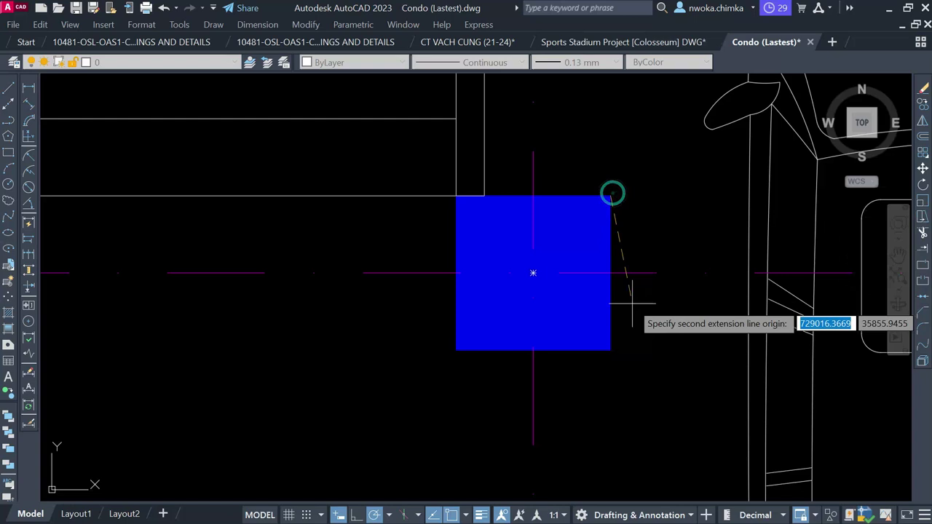
left_click(610, 350)
scroll(673, 284, "down", 1)
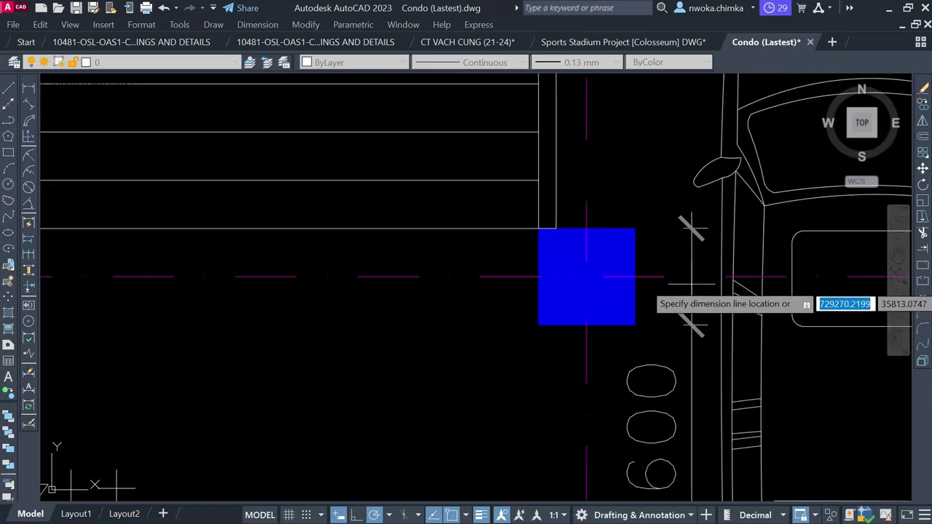
scroll(663, 186, "down", 1)
key("Escape")
Step: Examine the Ground Floor column layout from the entrance steps to the lift and fire stair core
scroll(663, 186, "down", 3)
scroll(630, 205, "down", 2)
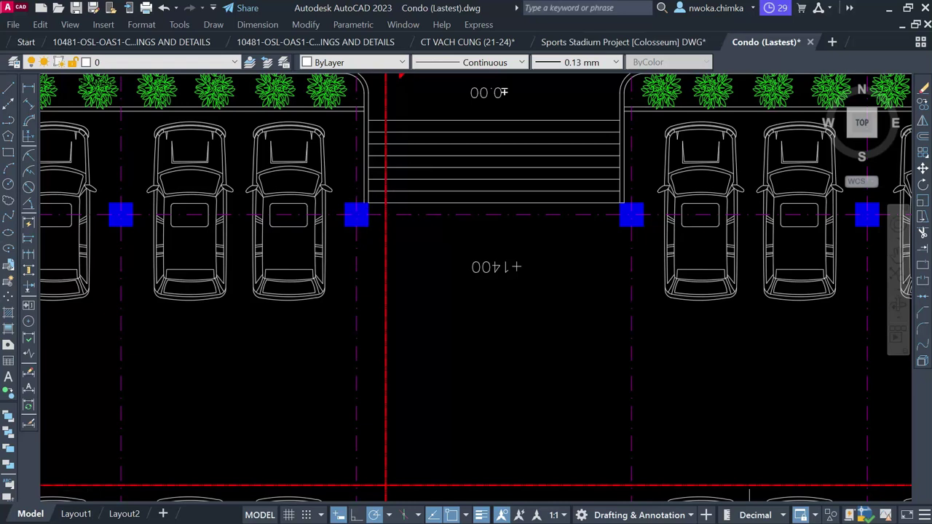
scroll(413, 166, "down", 2)
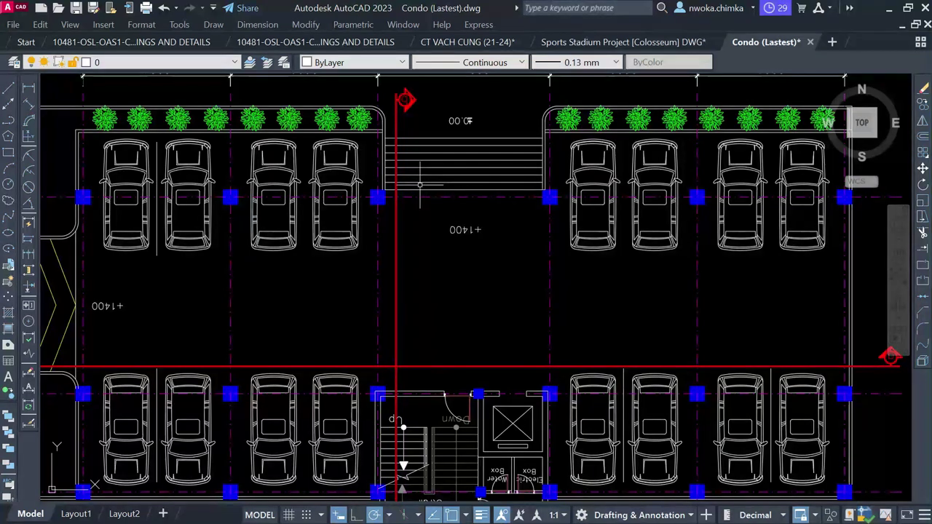
scroll(464, 188, "down", 2)
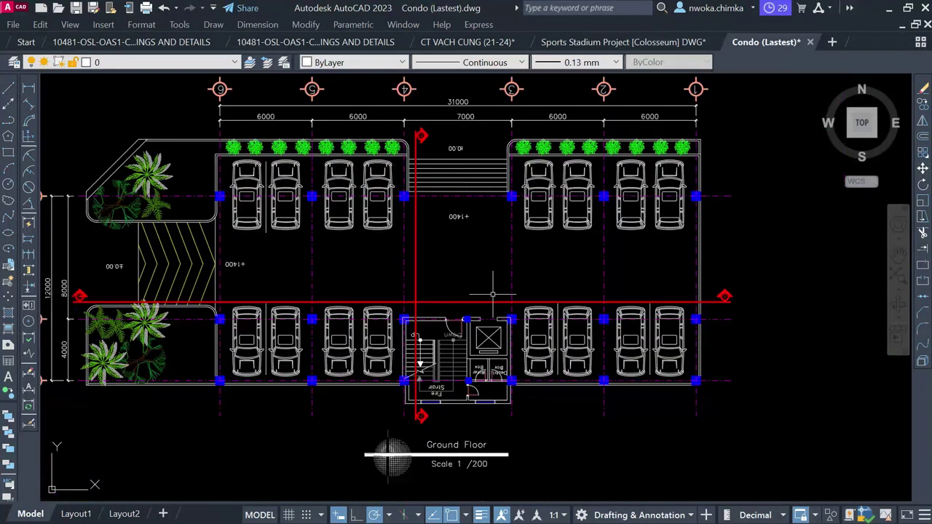
scroll(538, 315, "up", 4)
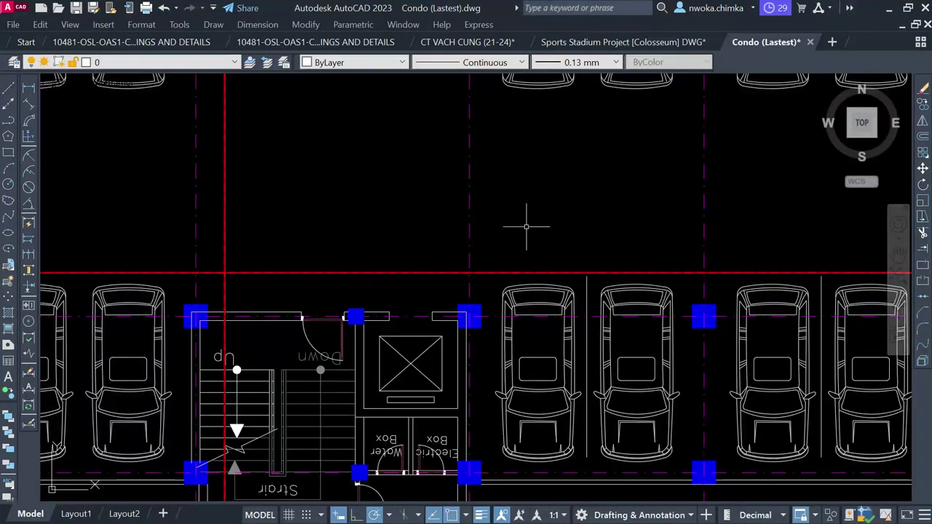
middle_click_drag(461, 330, 474, 280)
scroll(476, 276, "up", 4)
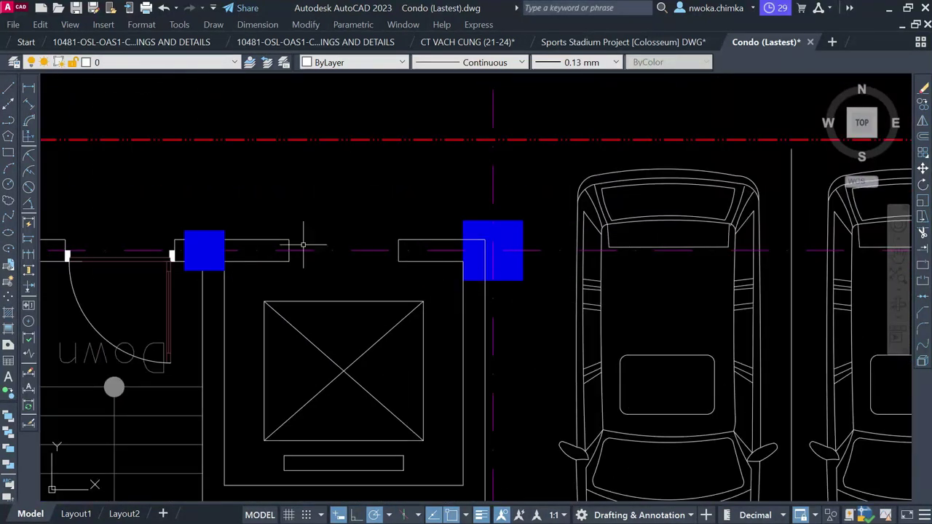
scroll(275, 247, "down", 2)
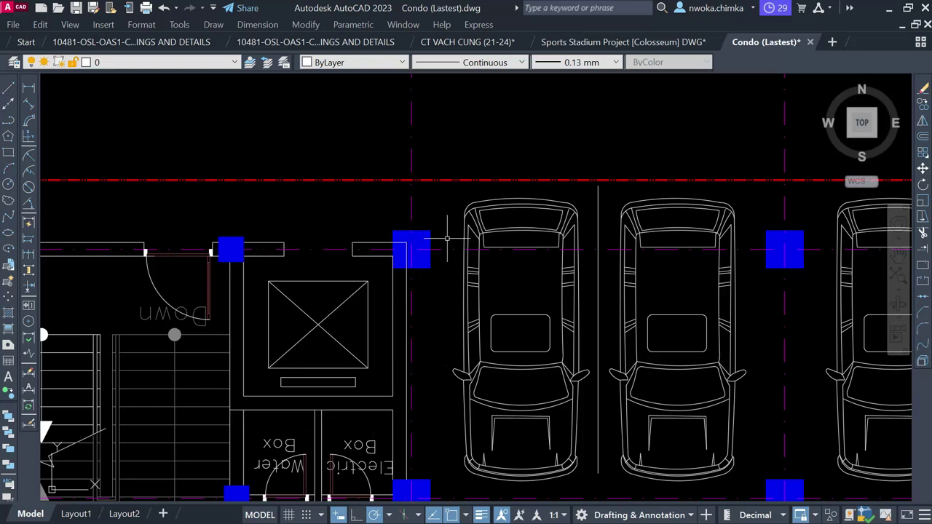
Step: Highlight the column at the lift's corner, clear it, and select the short wall between that column and the lift opening
left_click(425, 239)
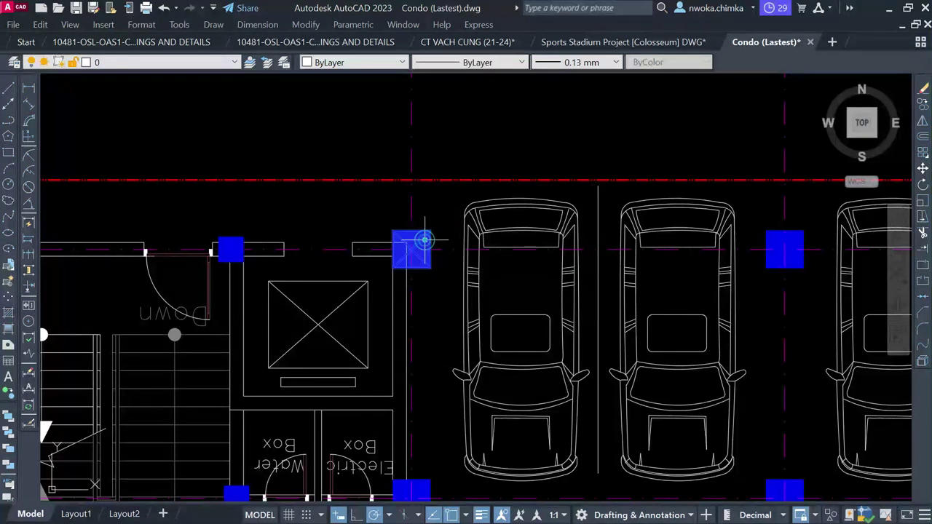
scroll(426, 244, "up", 4)
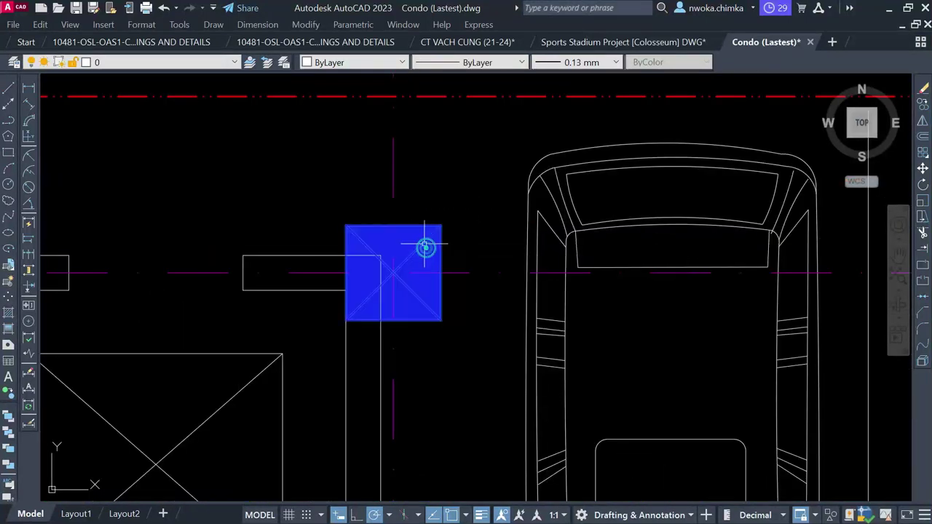
scroll(430, 197, "down", 5)
key("Escape")
scroll(389, 198, "up", 5)
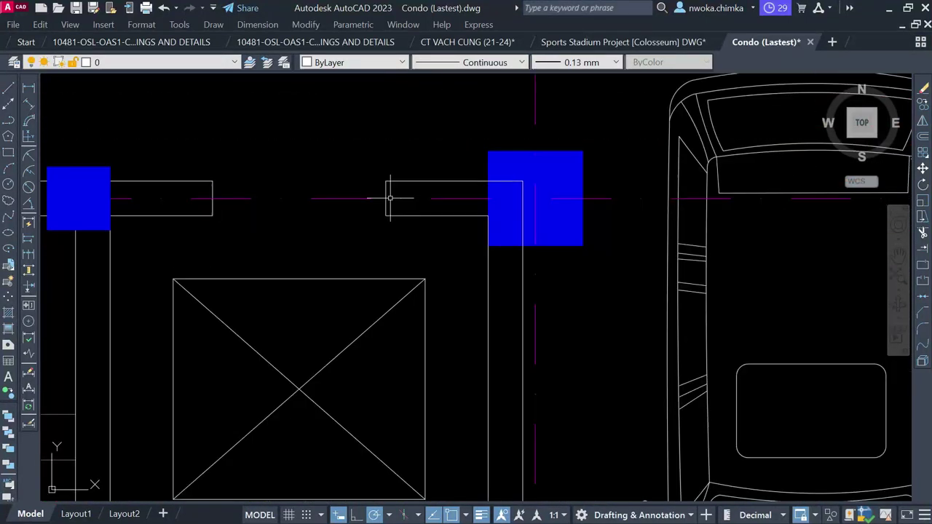
left_click(394, 187)
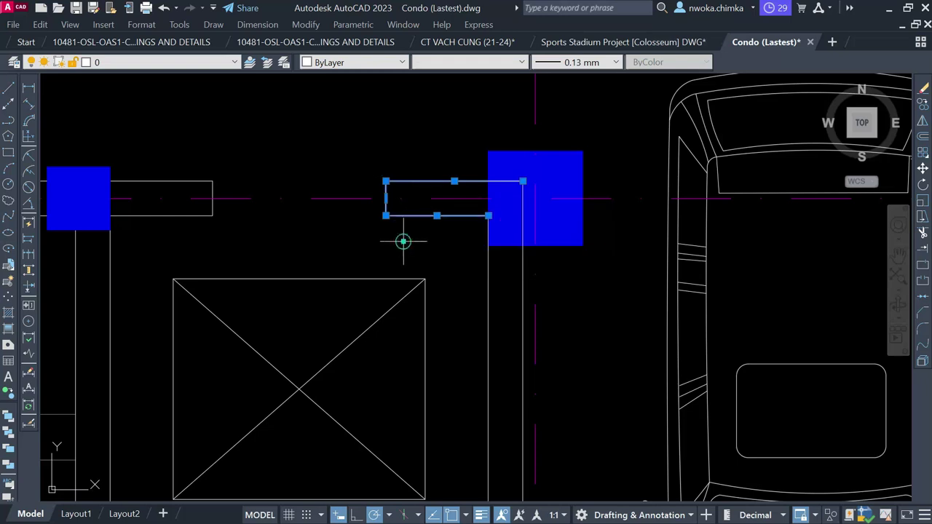
Step: Clear the short wall's selection, then highlight the column at the lift's corner and clear it
scroll(438, 193, "down", 2)
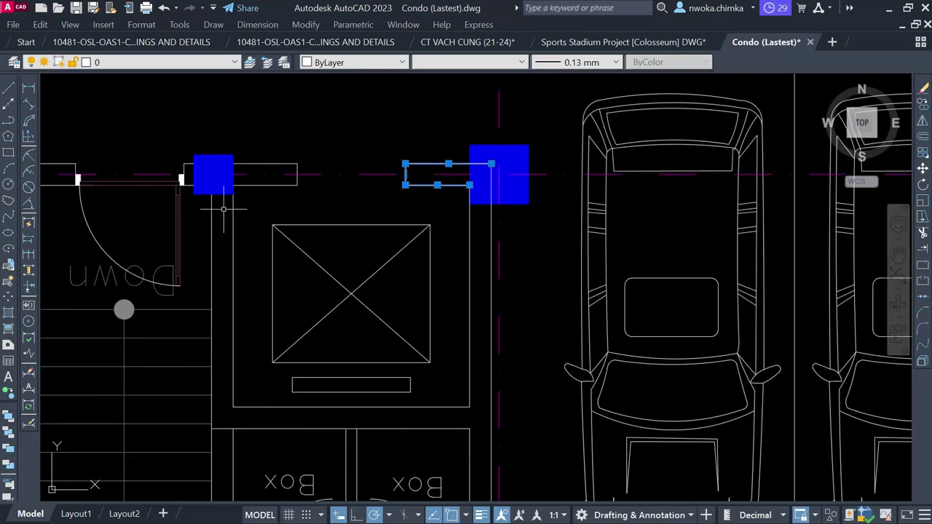
key("Escape")
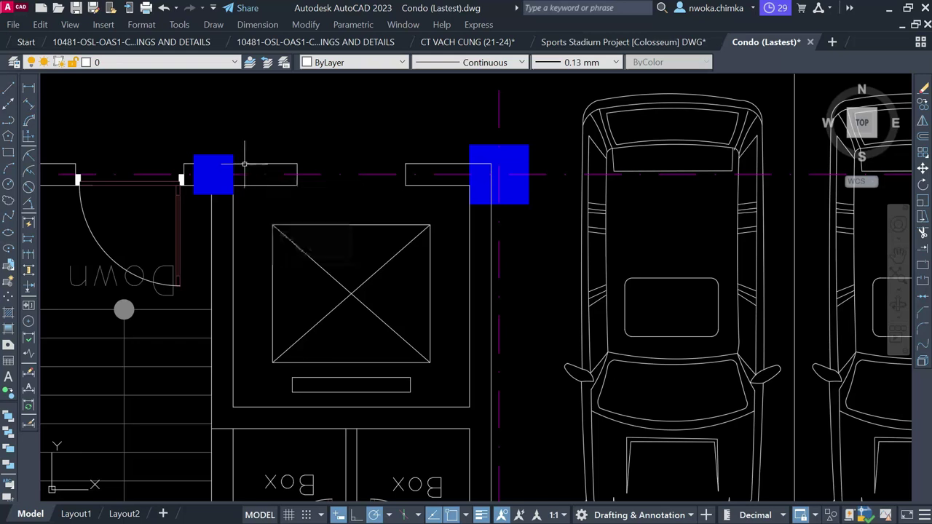
scroll(301, 175, "down", 2)
scroll(332, 230, "up", 4)
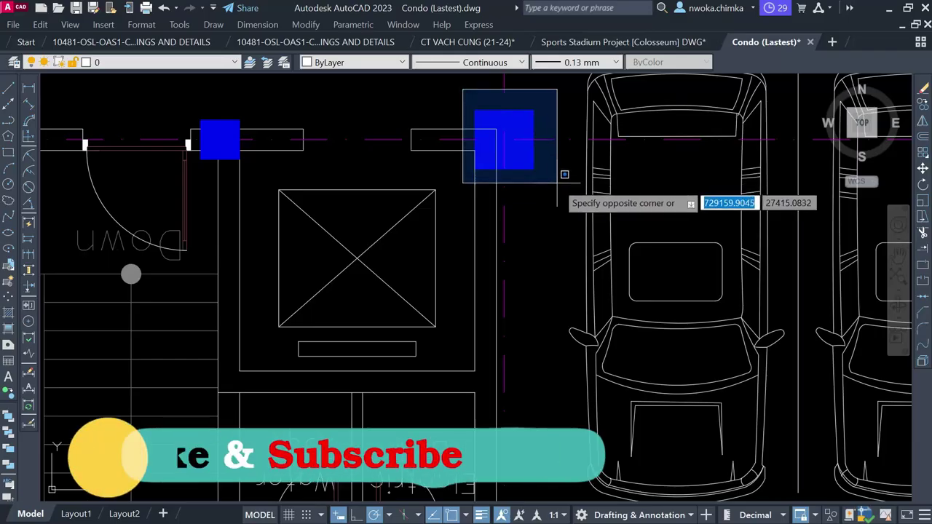
left_click(558, 182)
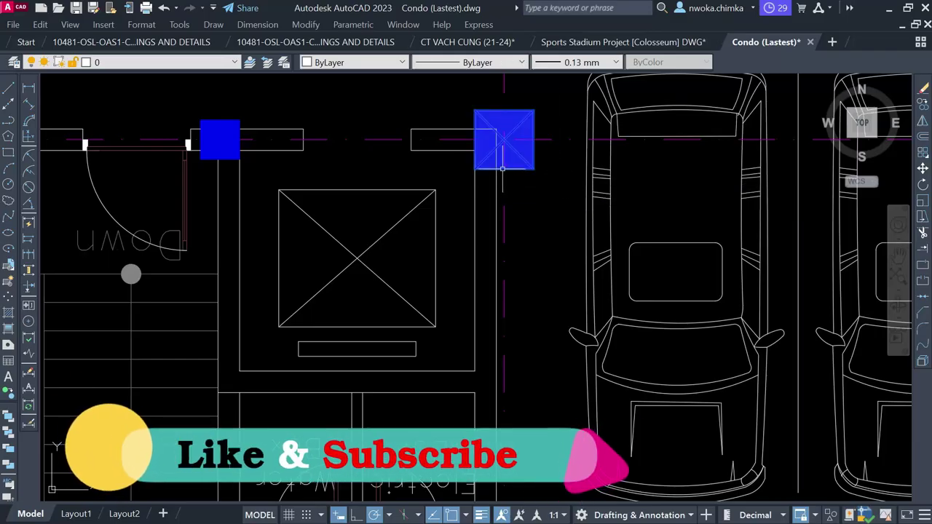
key("Escape")
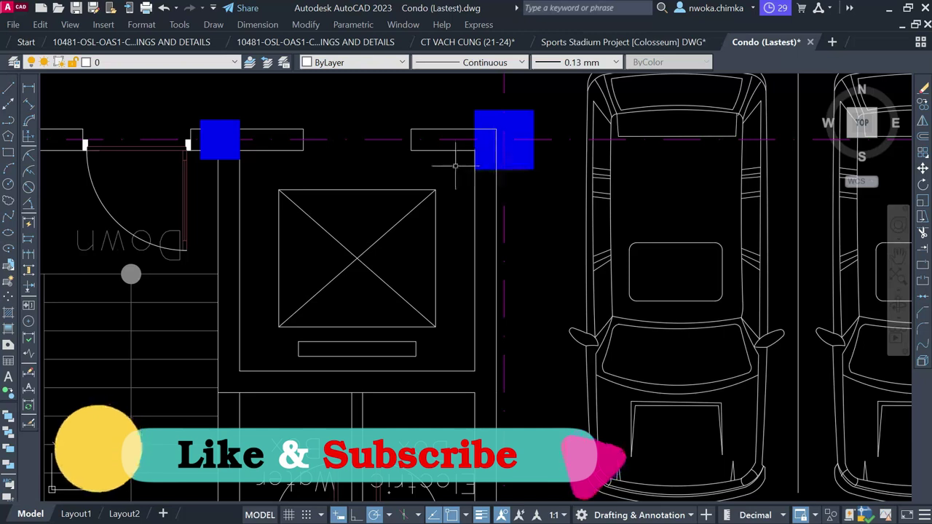
Step: Examine the Ground Floor lift, service boxes and fire stair core, including the stair's outer wall beyond the columns
scroll(455, 166, "down", 4)
scroll(498, 247, "down", 2)
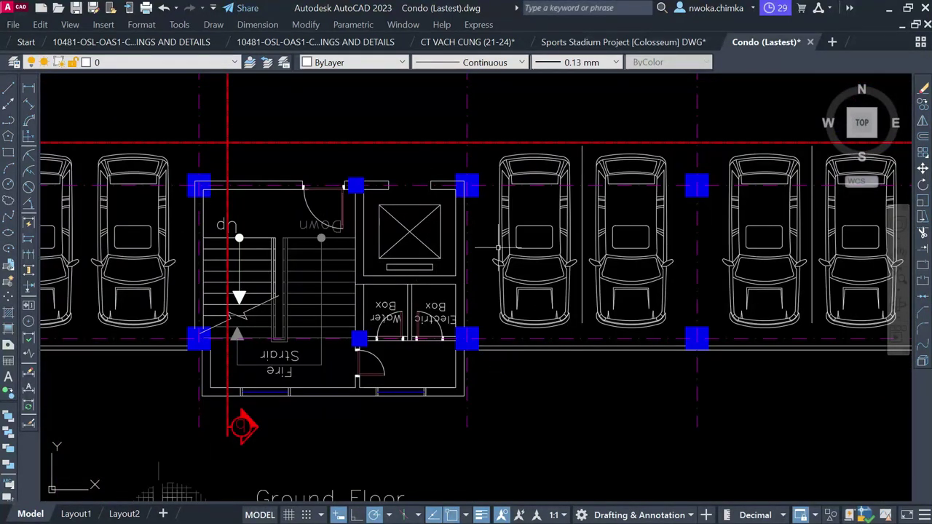
scroll(497, 248, "down", 2)
scroll(452, 321, "up", 4)
middle_click_drag(315, 352, 309, 289)
scroll(273, 215, "up", 2)
middle_click_drag(291, 217, 263, 236)
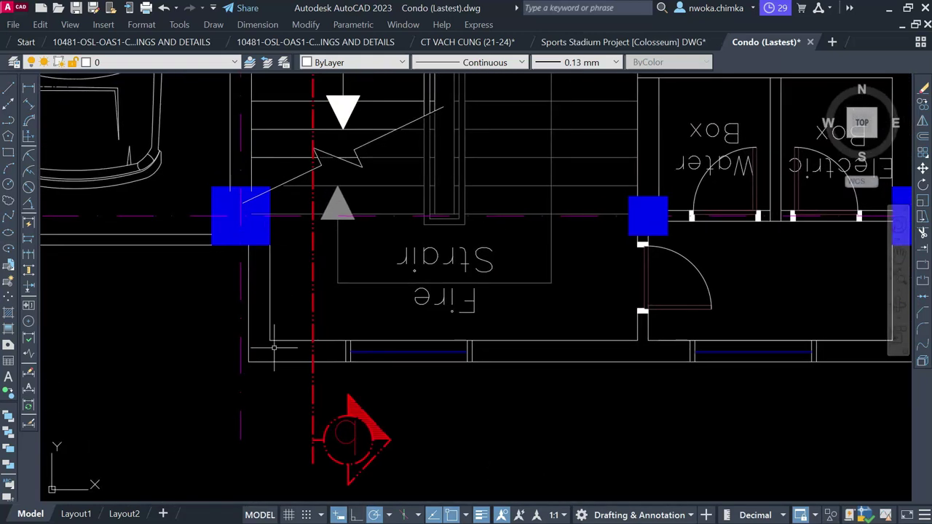
scroll(378, 393, "down", 2)
Step: Measure the offset from the fire stair's grid 4 column centre to the outer face of the stair wall with a linear dimension
left_click(31, 92)
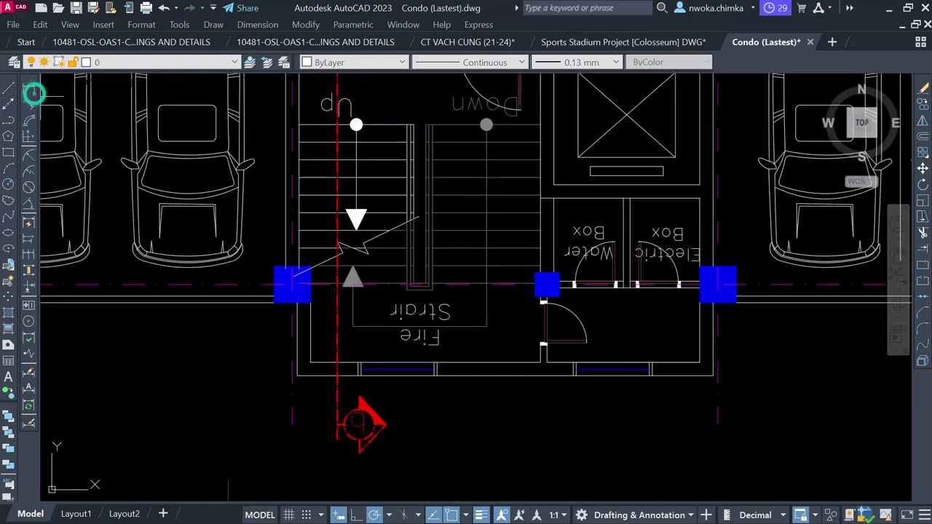
scroll(298, 267, "up", 3)
left_click(299, 262)
scroll(299, 262, "down", 4)
scroll(300, 379, "up", 2)
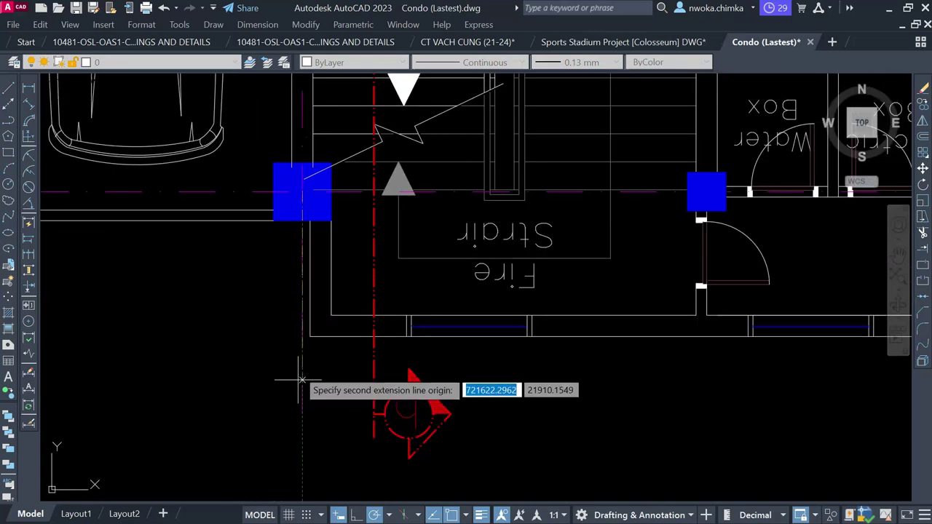
left_click(300, 336)
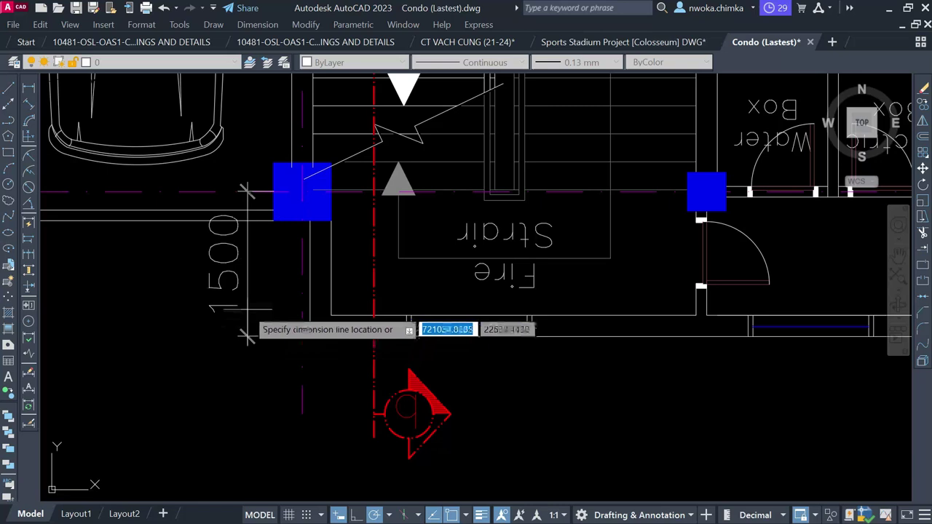
left_click(248, 306)
Step: Examine the First Floor plan's coffee and breakfast area, kitchen, toilets and fire stair core
scroll(250, 303, "down", 6)
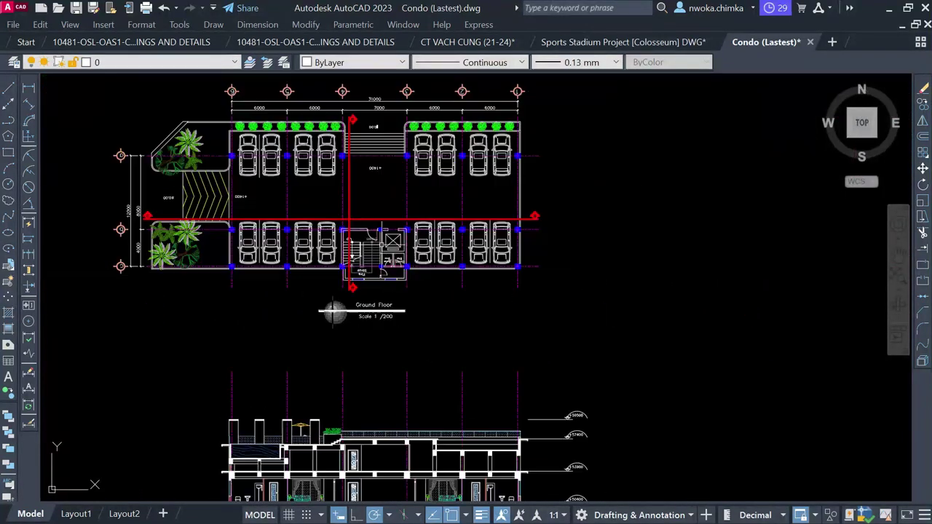
scroll(406, 273, "down", 2)
middle_click_drag(403, 141, 414, 205)
scroll(415, 200, "up", 4)
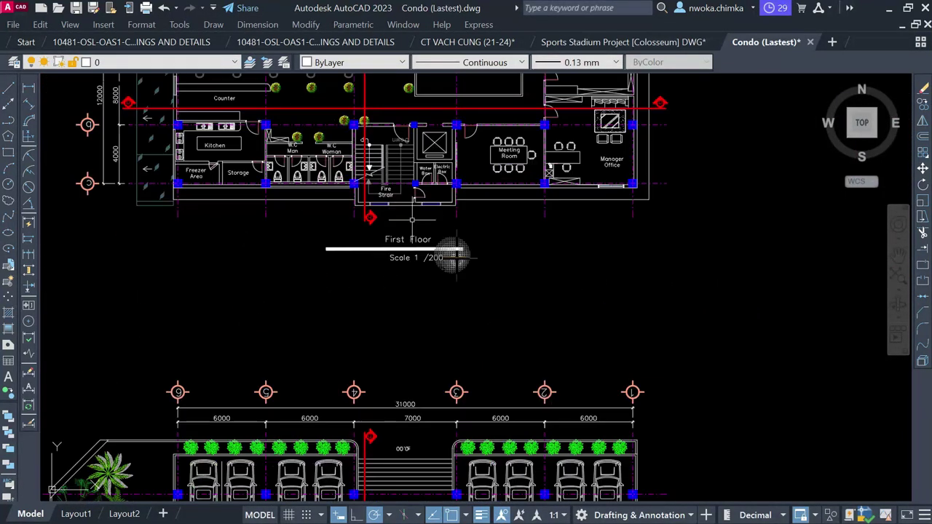
middle_click_drag(421, 133, 431, 267)
middle_click_drag(391, 233, 391, 285)
scroll(313, 202, "up", 4)
scroll(375, 226, "down", 2)
scroll(430, 231, "down", 3)
scroll(533, 289, "up", 3)
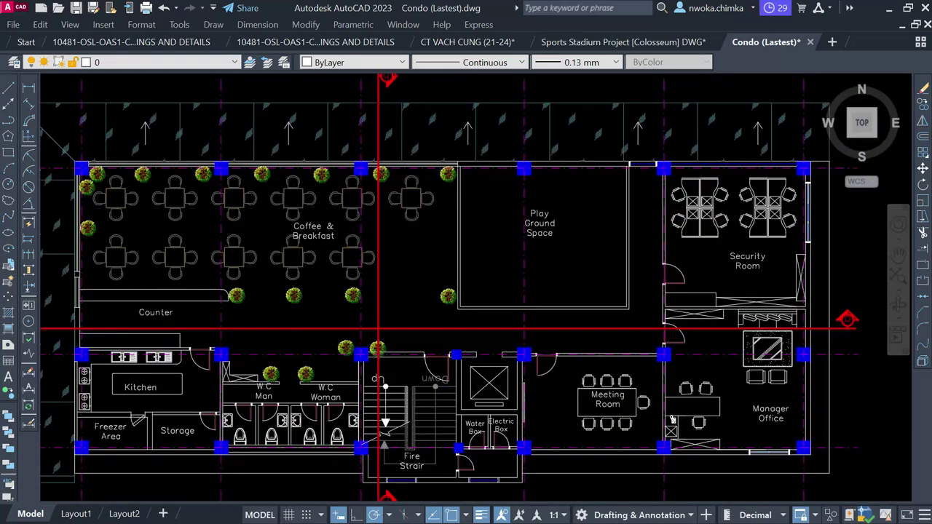
Step: Examine the First Floor's play ground space, security room, meeting room and manager office
scroll(510, 233, "down", 1)
middle_click_drag(598, 262, 565, 282)
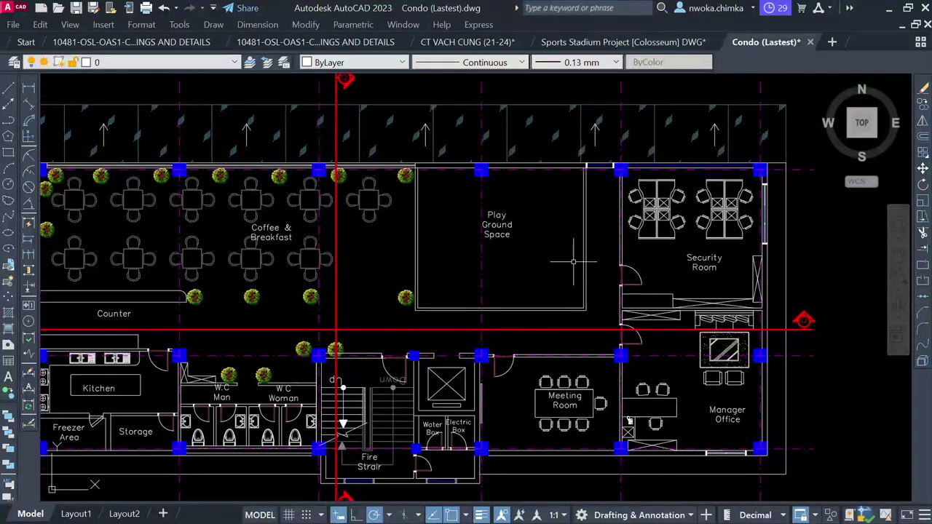
scroll(575, 230, "down", 2)
scroll(498, 257, "down", 2)
mouse_move(498, 258)
middle_mouse_down()
mouse_move(479, 204)
mouse_move(489, 79)
middle_mouse_up()
scroll(455, 320, "up", 3)
scroll(455, 313, "down", 3)
middle_click_drag(454, 240, 416, 432)
middle_click_drag(400, 268, 403, 304)
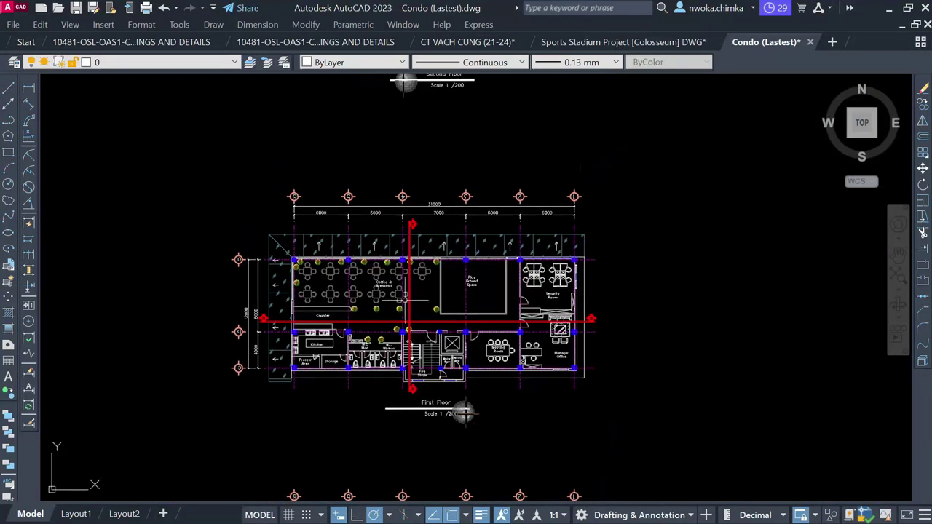
scroll(467, 335, "up", 2)
scroll(506, 367, "up", 2)
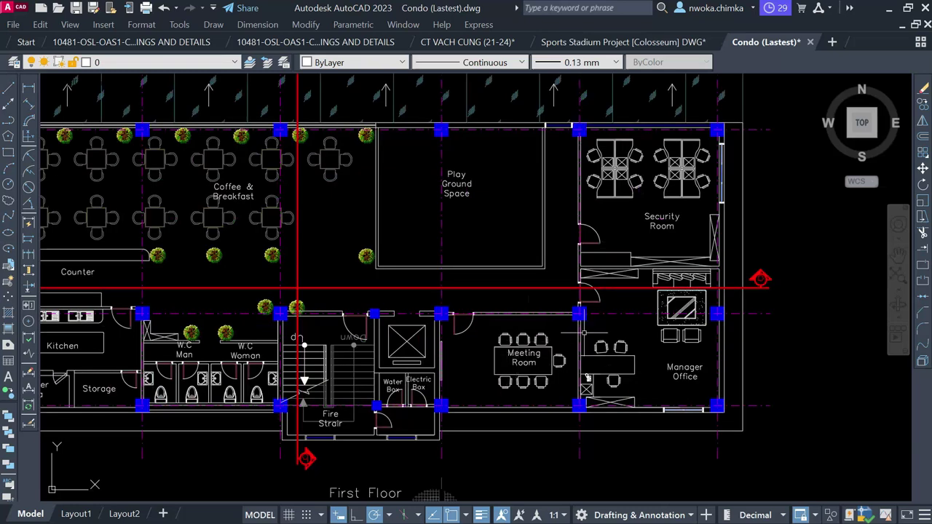
middle_click_drag(520, 311, 615, 303)
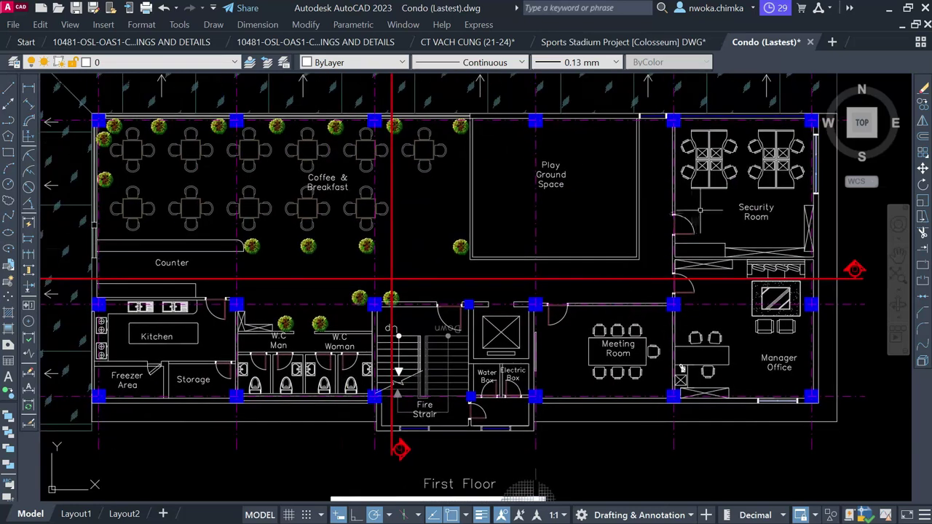
middle_click_drag(392, 278, 282, 274)
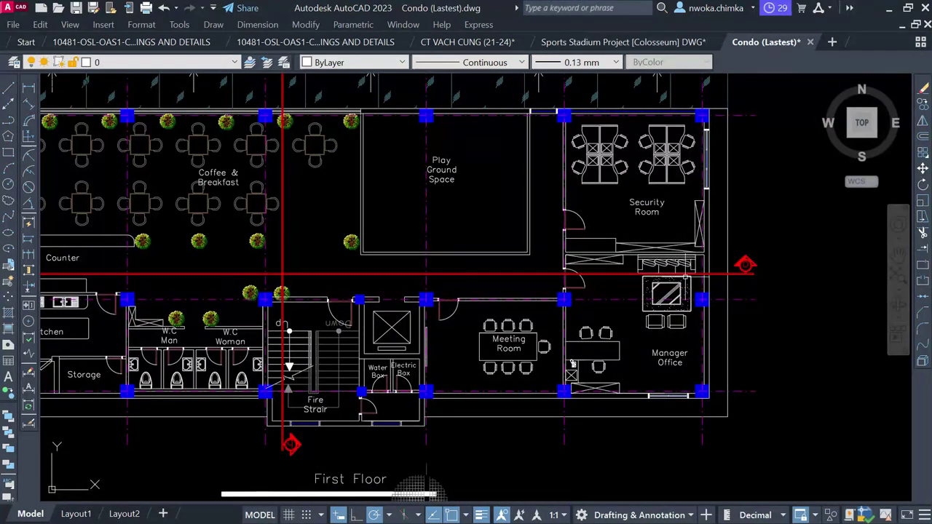
middle_click_drag(563, 287, 595, 296)
Step: Examine the Second Floor plan, from the spa, sauna and mini mart to the gym equipment layout
scroll(517, 389, "down", 4)
middle_click_drag(455, 95, 442, 364)
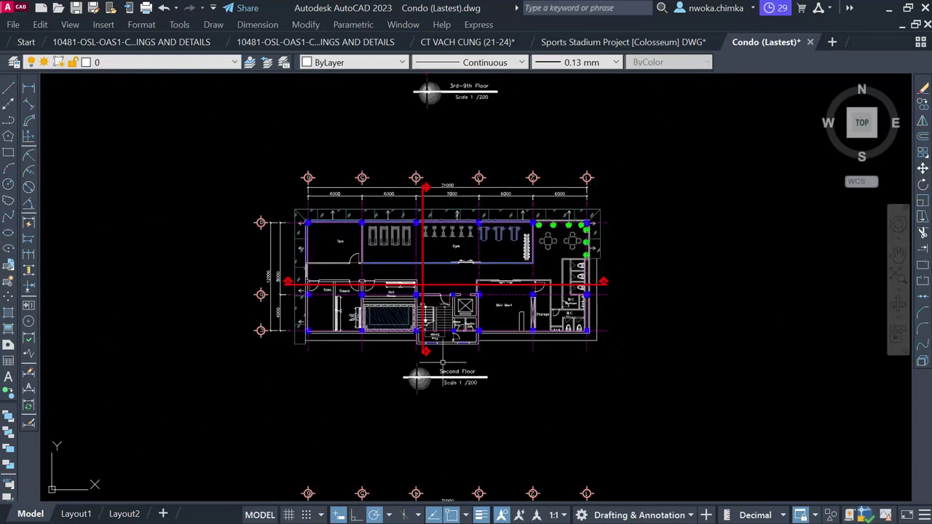
scroll(419, 280, "up", 4)
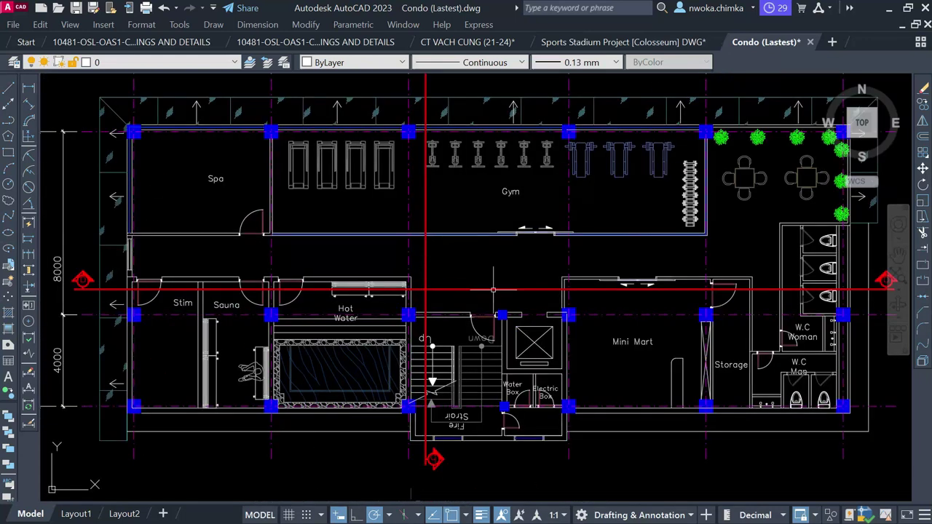
scroll(575, 232, "down", 2)
scroll(575, 232, "up", 2)
scroll(555, 283, "down", 3)
scroll(538, 270, "up", 5)
middle_click_drag(536, 278, 480, 453)
middle_click_drag(514, 293, 511, 455)
mouse_move(525, 338)
middle_mouse_down()
mouse_move(527, 399)
mouse_move(510, 501)
middle_mouse_up()
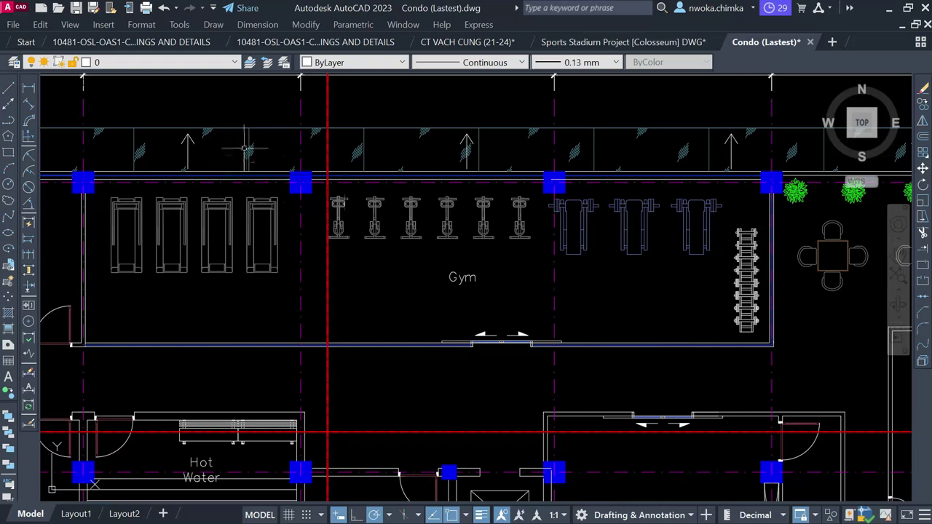
Step: Outline the Second Floor gym with a selection window and cancel it without selecting anything
left_click(266, 149)
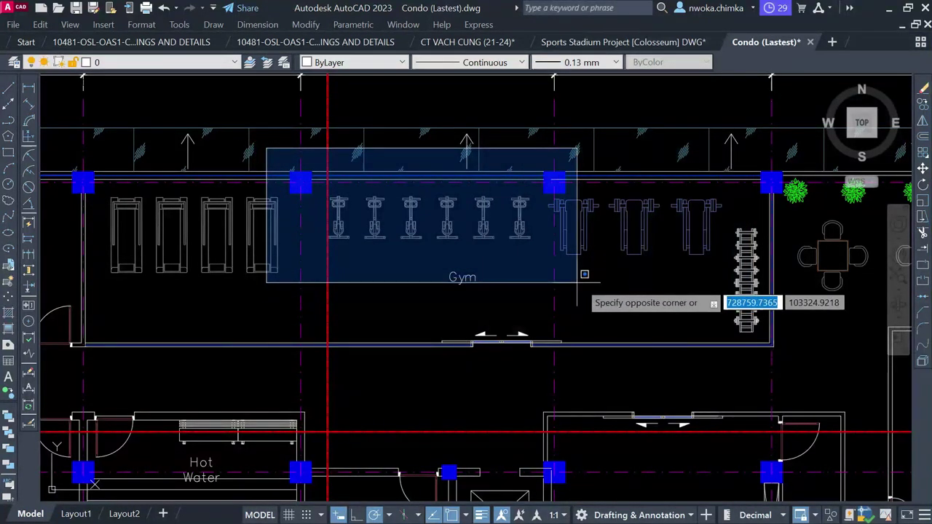
left_click(721, 333)
left_click(183, 156)
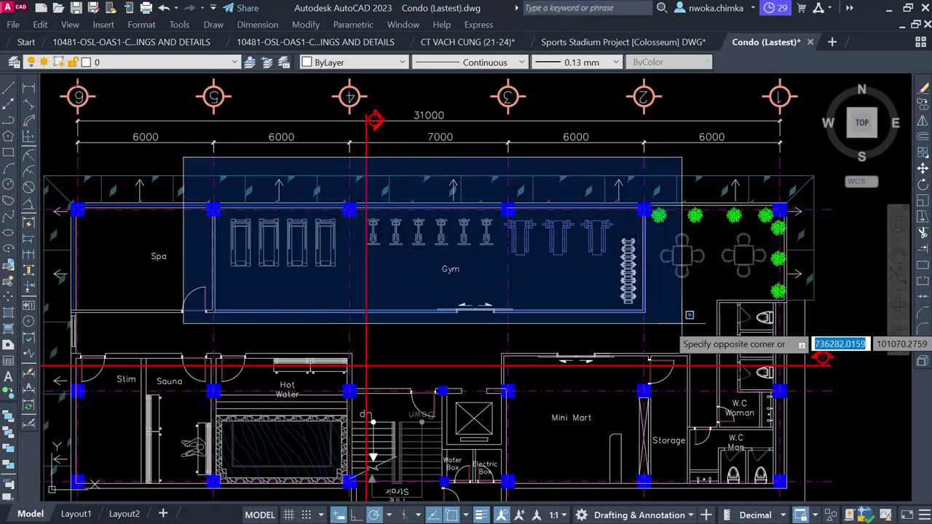
key("Escape")
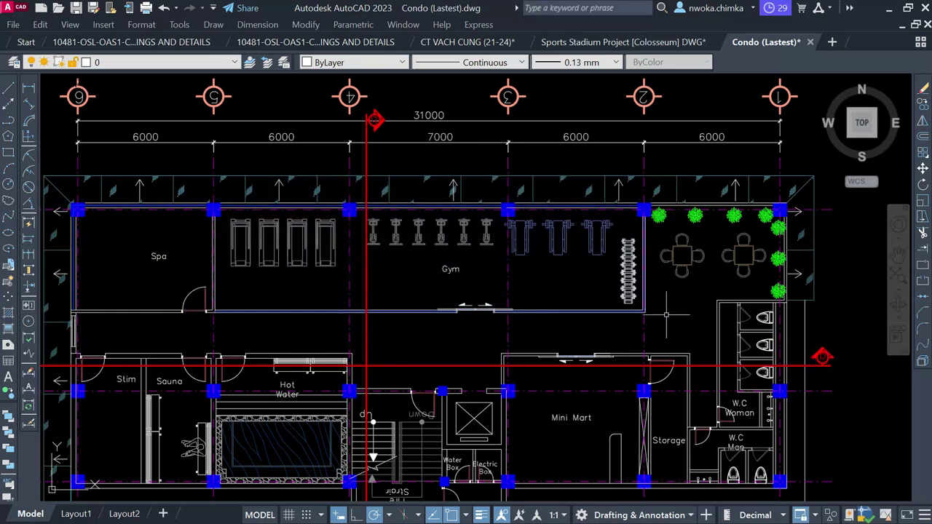
Step: Examine the Second Floor's hot water pool, sauna and fire stair, and compare the level with the First Floor plan
middle_click_drag(405, 392, 483, 253)
scroll(397, 310, "up", 4)
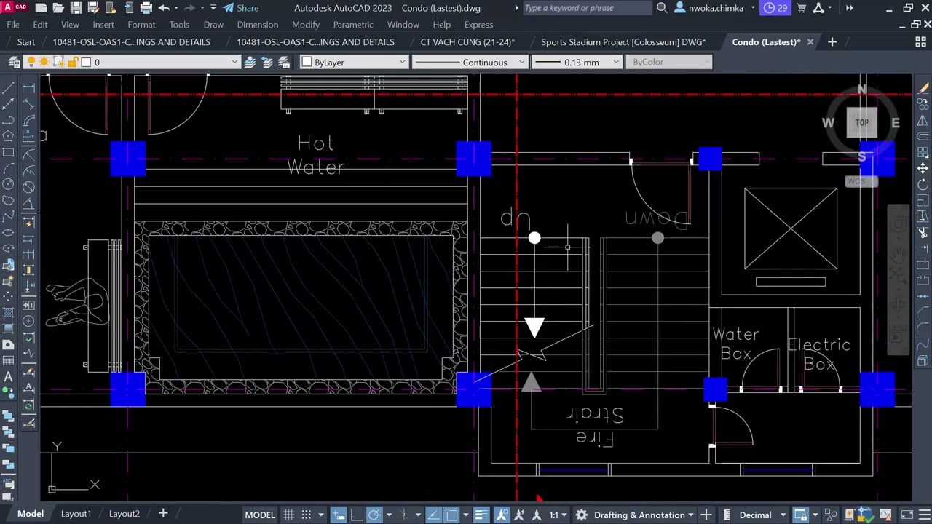
middle_click_drag(269, 269, 344, 266)
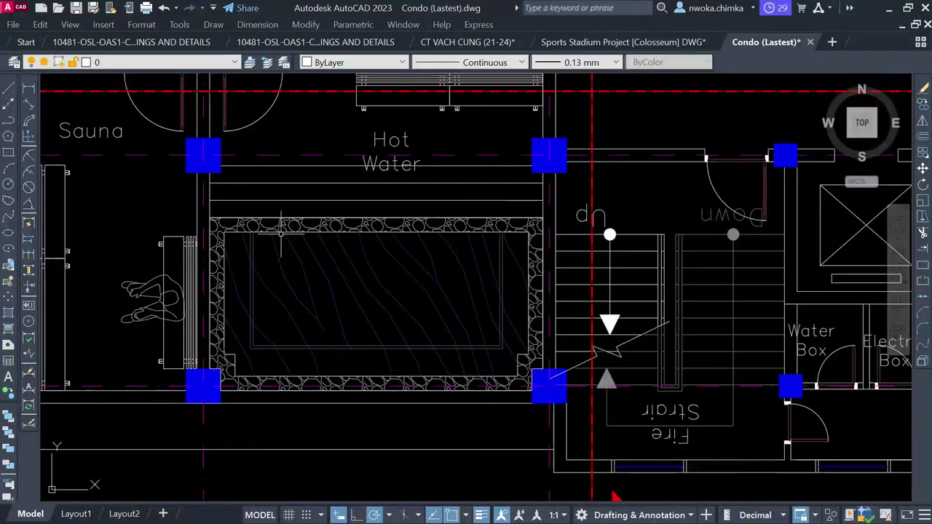
scroll(329, 222, "down", 2)
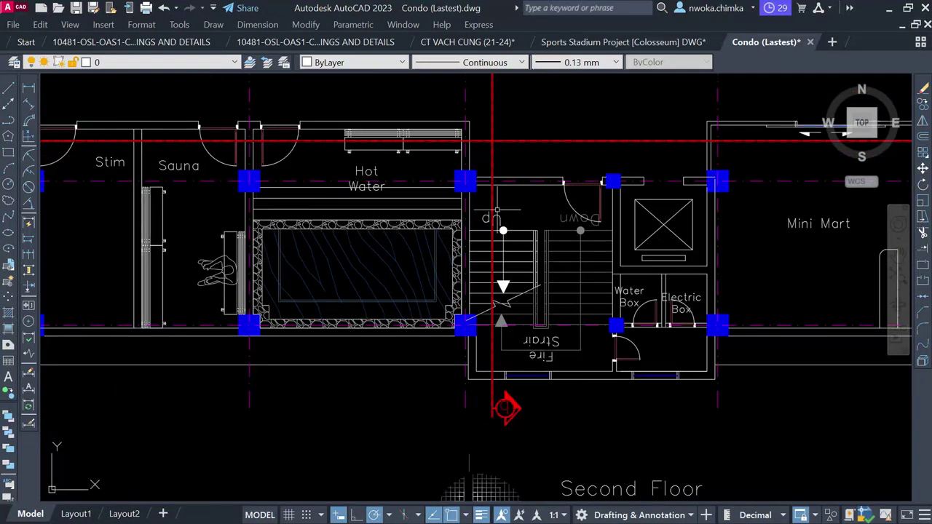
scroll(498, 211, "down", 6)
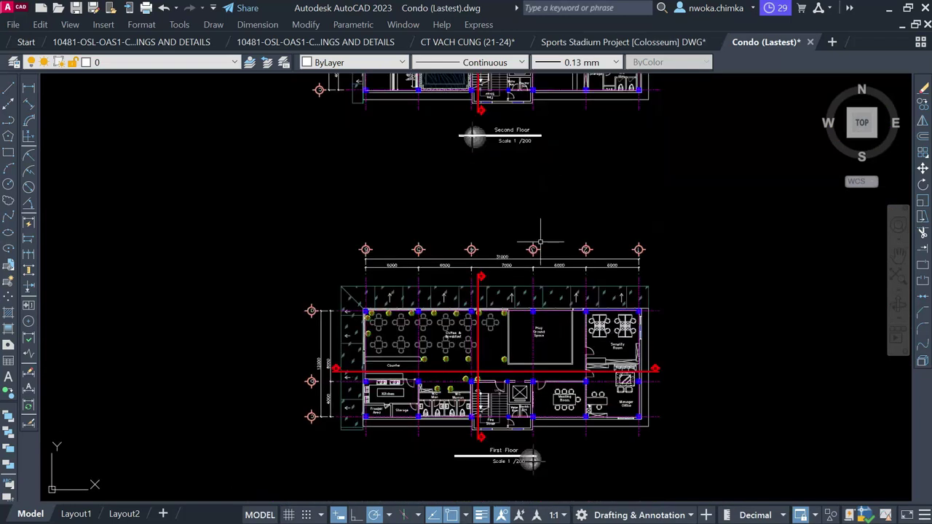
scroll(557, 361, "up", 2)
scroll(384, 441, "up", 4)
scroll(431, 319, "down", 6)
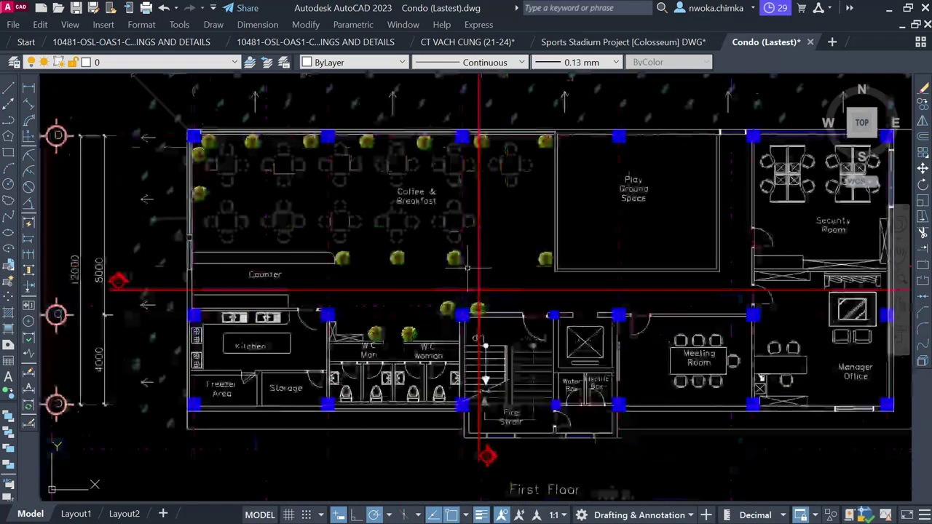
middle_click_drag(440, 284, 441, 332)
mouse_move(490, 172)
middle_mouse_down()
mouse_move(498, 229)
mouse_move(479, 323)
middle_mouse_up()
scroll(463, 196, "up", 2)
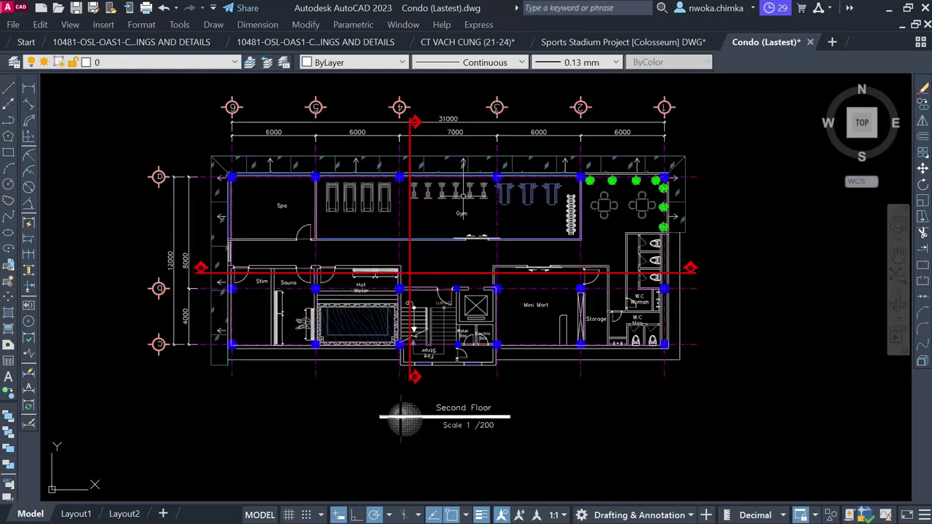
Step: Examine the 3rd-9th Floor plan above the Second Floor and review the full column of floor plans
scroll(464, 209, "down", 2)
middle_click_drag(485, 169, 484, 298)
middle_click_drag(488, 221, 470, 326)
scroll(437, 177, "up", 2)
scroll(437, 175, "up", 2)
scroll(380, 216, "down", 4)
scroll(466, 201, "down", 4)
middle_click_drag(494, 276, 488, 260)
scroll(499, 284, "down", 2)
mouse_move(528, 314)
middle_mouse_down()
mouse_move(537, 276)
mouse_move(509, 180)
middle_mouse_up()
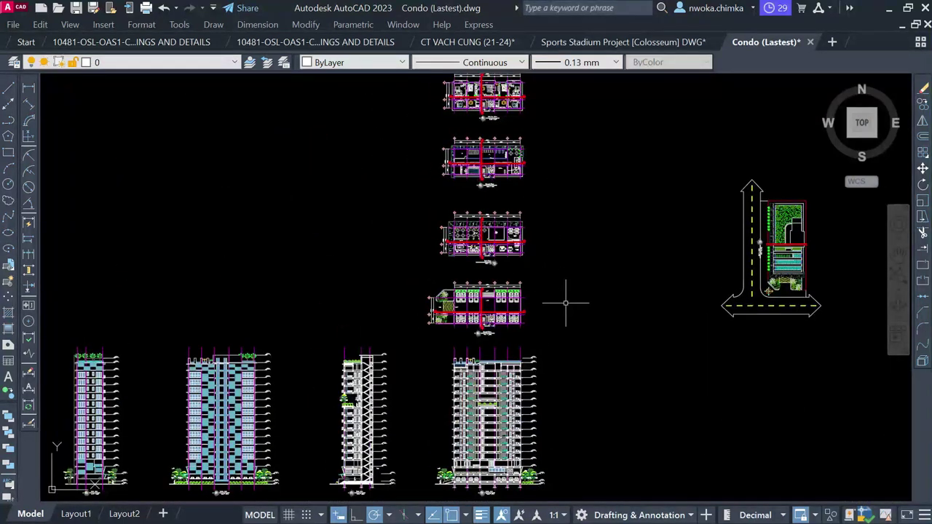
Step: Examine the Master plan with its roof gardens and roads, then the row of tower elevations and sections
middle_click_drag(565, 304, 370, 279)
scroll(557, 229, "up", 8)
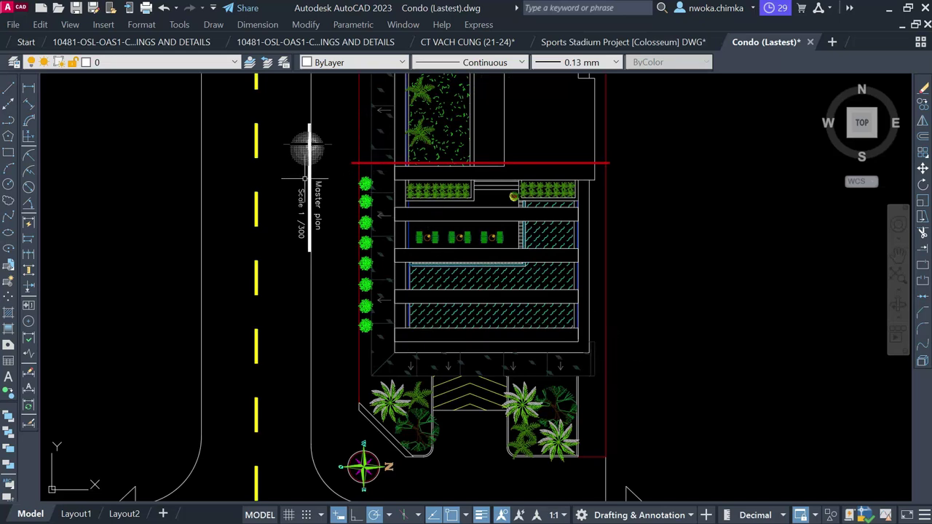
scroll(502, 197, "down", 4)
scroll(539, 204, "up", 4)
scroll(583, 214, "down", 4)
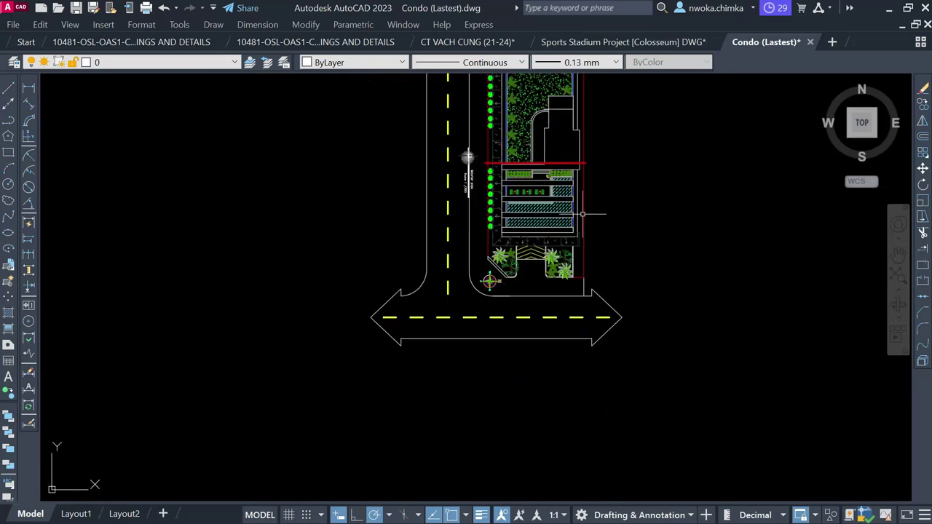
scroll(491, 282, "down", 5)
middle_click_drag(389, 316, 529, 214)
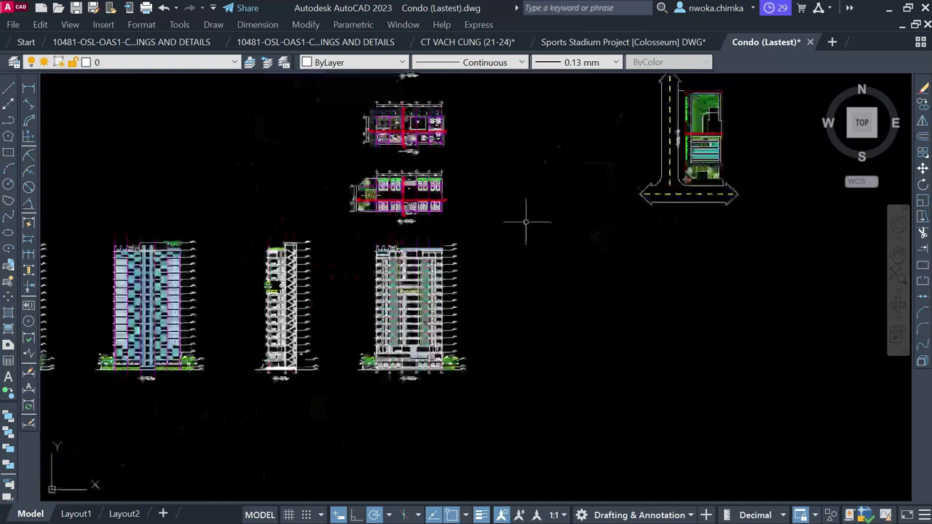
middle_click_drag(310, 312, 397, 268)
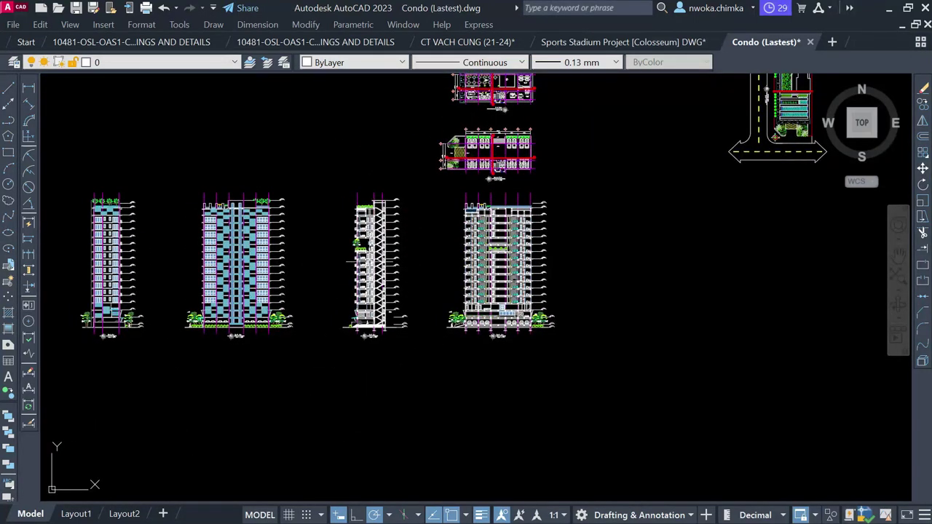
Step: Examine the row of tower elevations and sections, focusing on the planted mid-height terrace and apartment interiors in the North view section
scroll(363, 245, "up", 4)
scroll(453, 237, "down", 4)
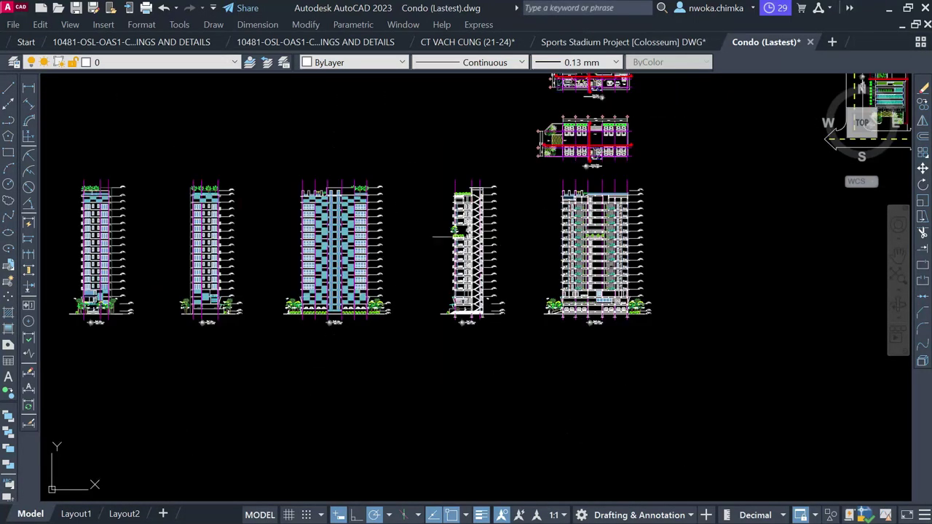
middle_click_drag(375, 228, 405, 223)
scroll(357, 190, "up", 2)
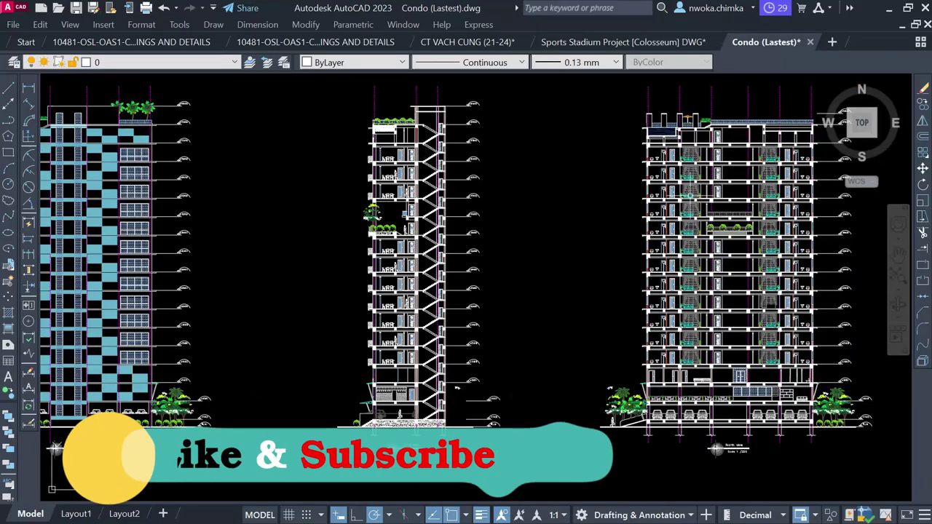
scroll(636, 236, "up", 2)
scroll(636, 237, "up", 1)
scroll(626, 240, "down", 1)
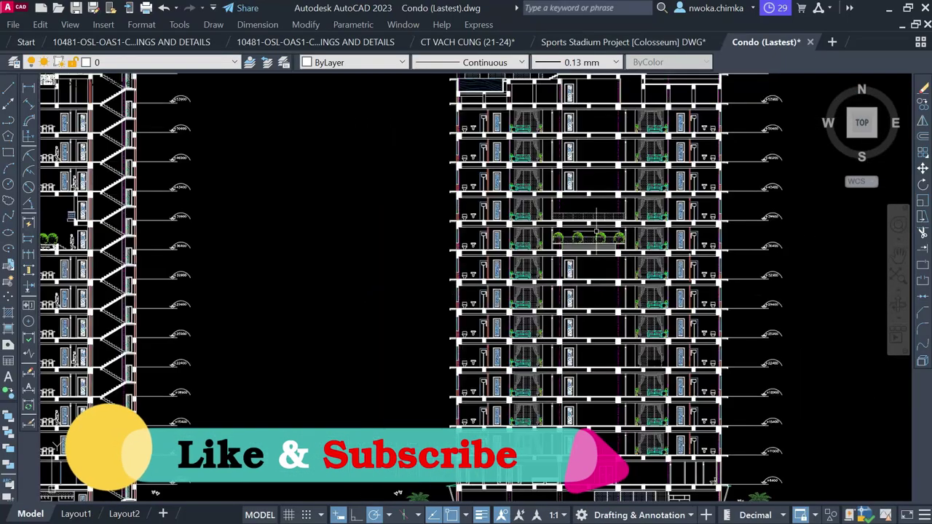
scroll(602, 257, "up", 3)
scroll(597, 218, "down", 2)
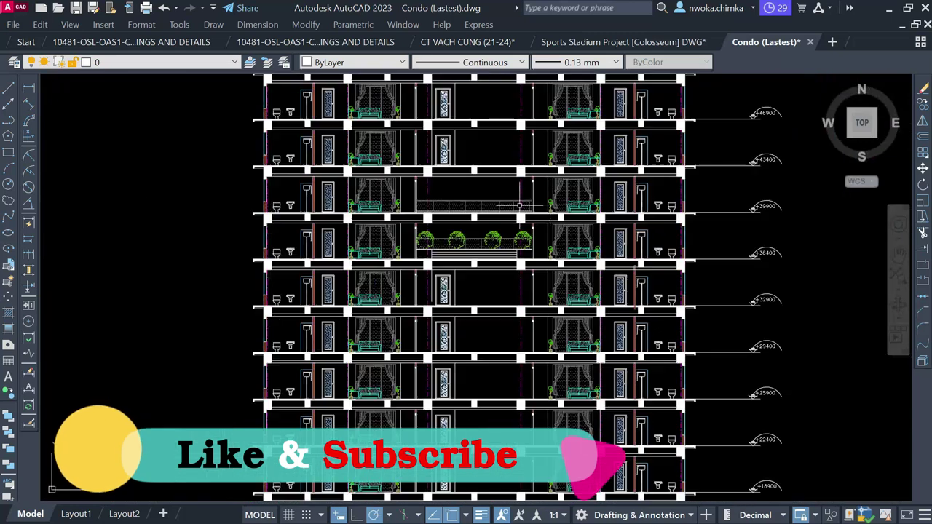
scroll(591, 191, "up", 2)
scroll(591, 191, "up", 4)
scroll(511, 194, "down", 2)
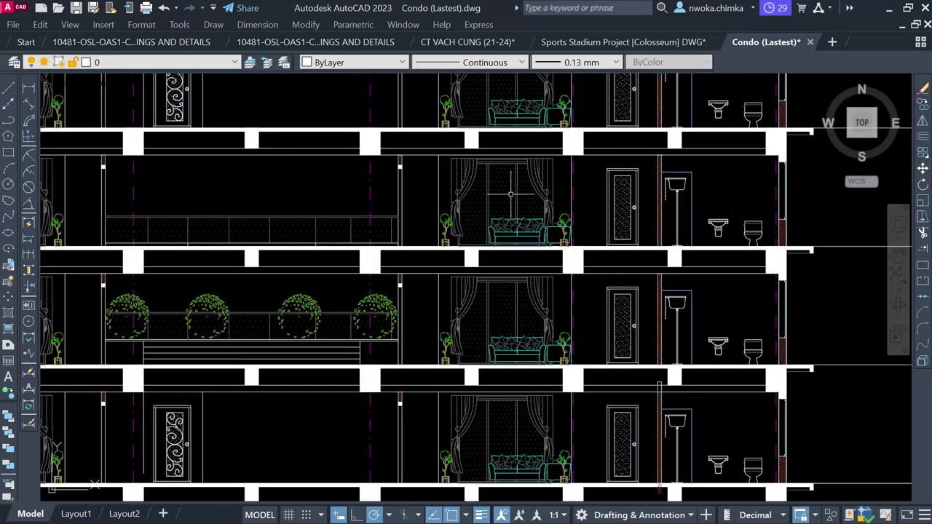
scroll(481, 196, "down", 5)
scroll(470, 214, "down", 3)
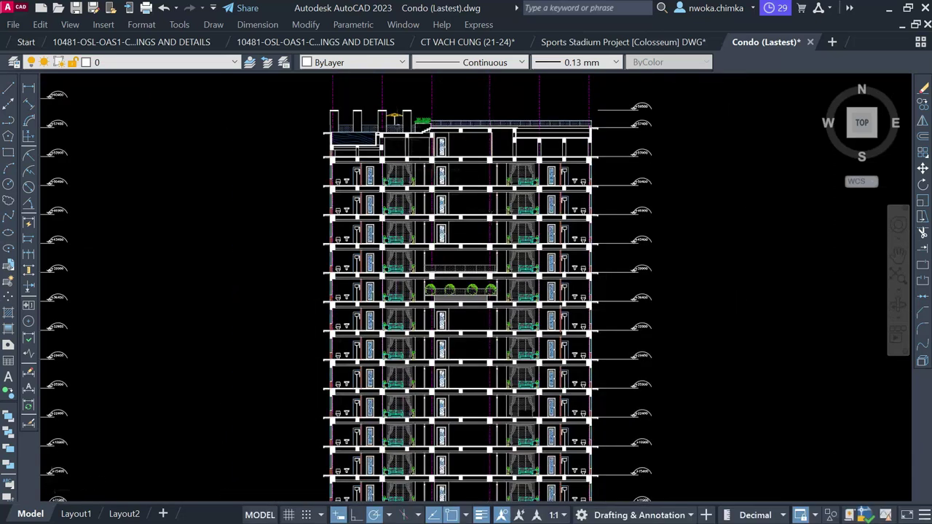
Step: Inspect the North view section's roof deck, picking the hatched steps beside the planter and clearing the selection
scroll(428, 125, "up", 5)
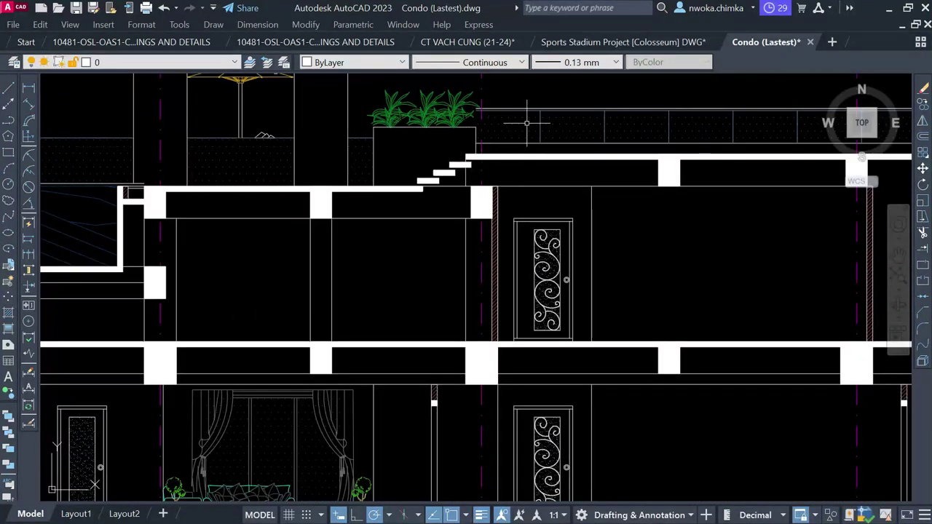
scroll(459, 164, "up", 3)
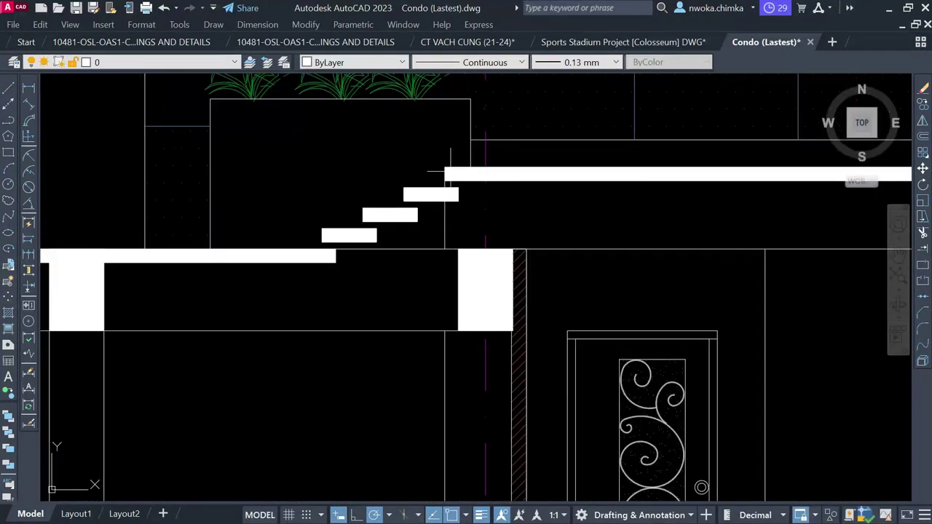
left_click(311, 167)
key("Escape")
left_click(440, 190)
scroll(452, 167, "down", 4)
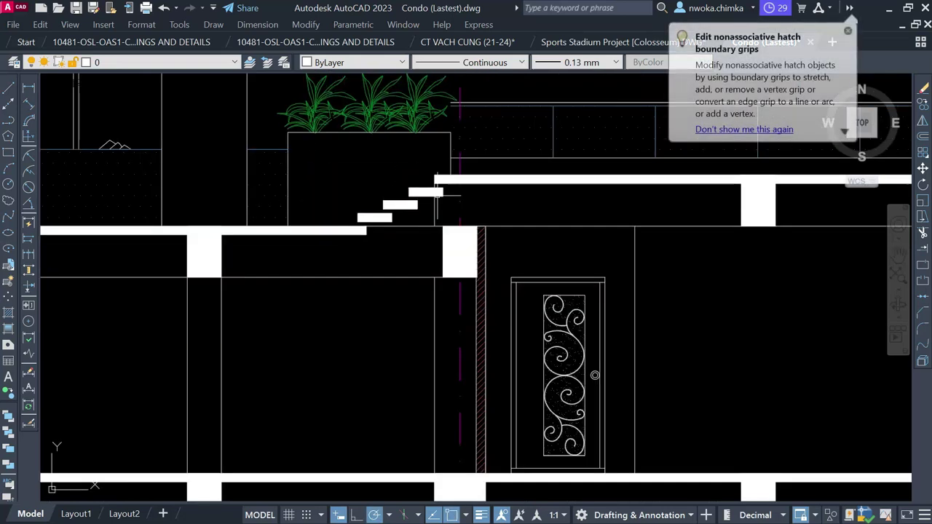
scroll(487, 179, "down", 3)
scroll(485, 177, "down", 3)
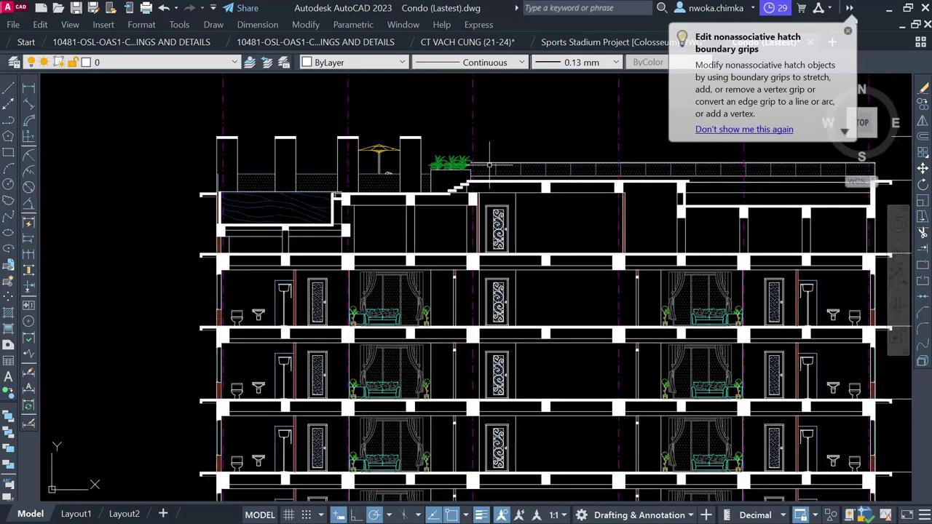
scroll(505, 203, "up", 1)
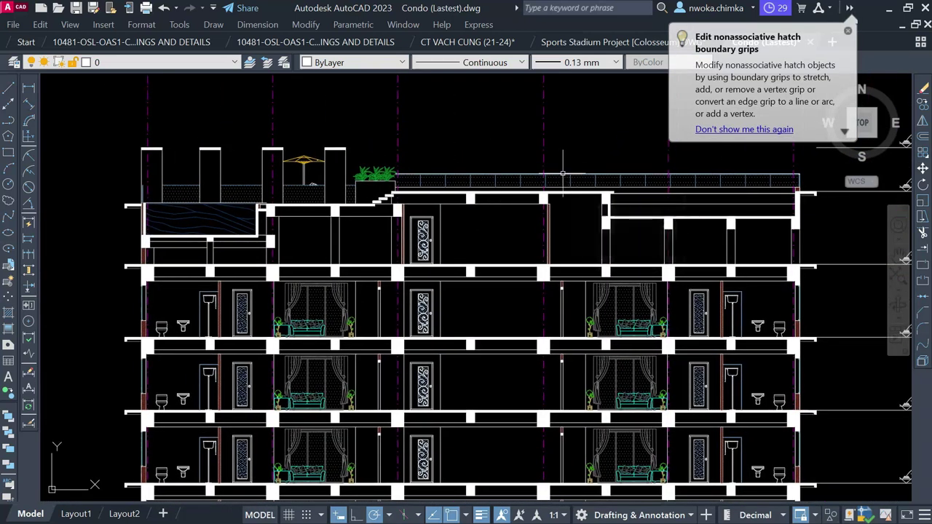
scroll(557, 176, "down", 3)
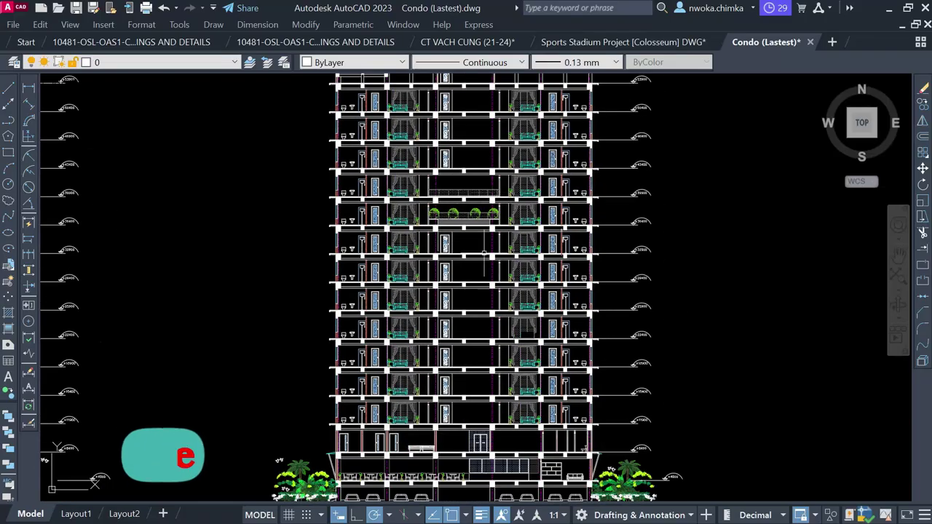
Step: Examine the North view section's lower floors, dining level and car park, and review the row of elevations and sections
middle_click_drag(459, 293, 435, 257)
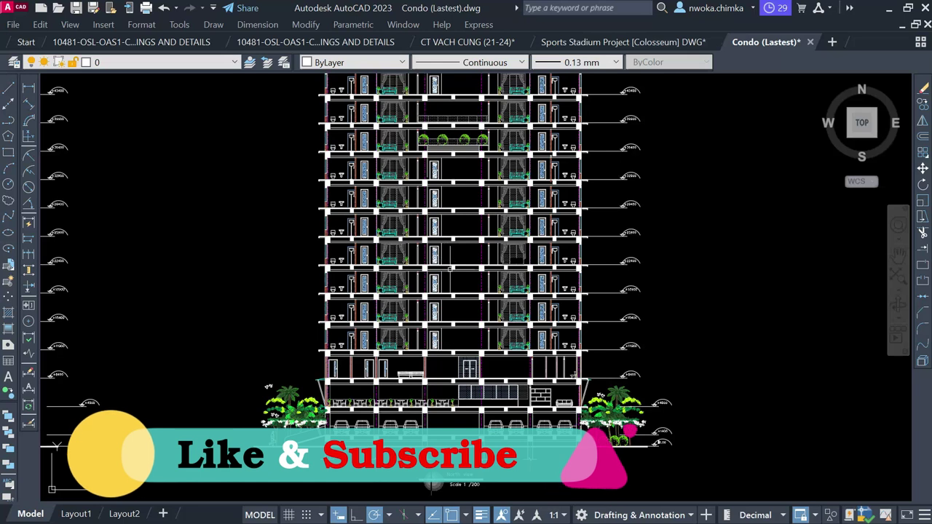
scroll(371, 397, "up", 4)
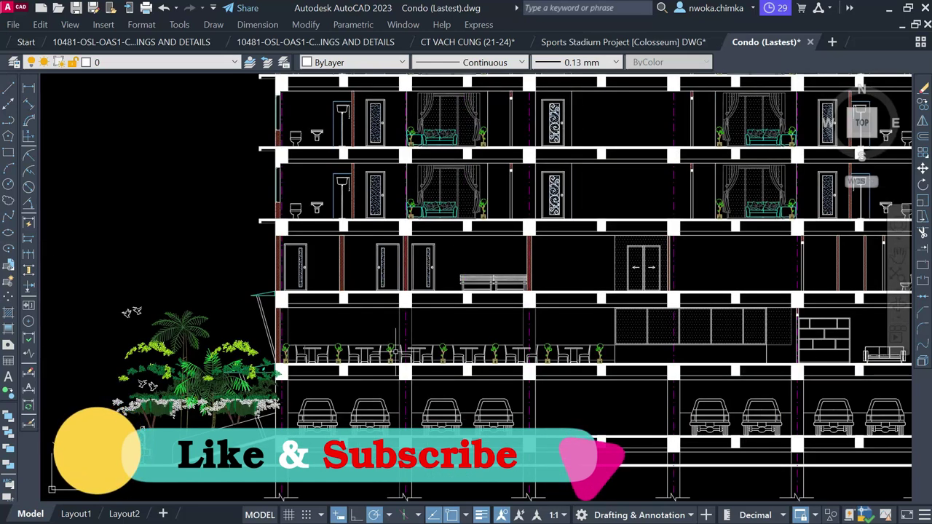
scroll(388, 355, "down", 2)
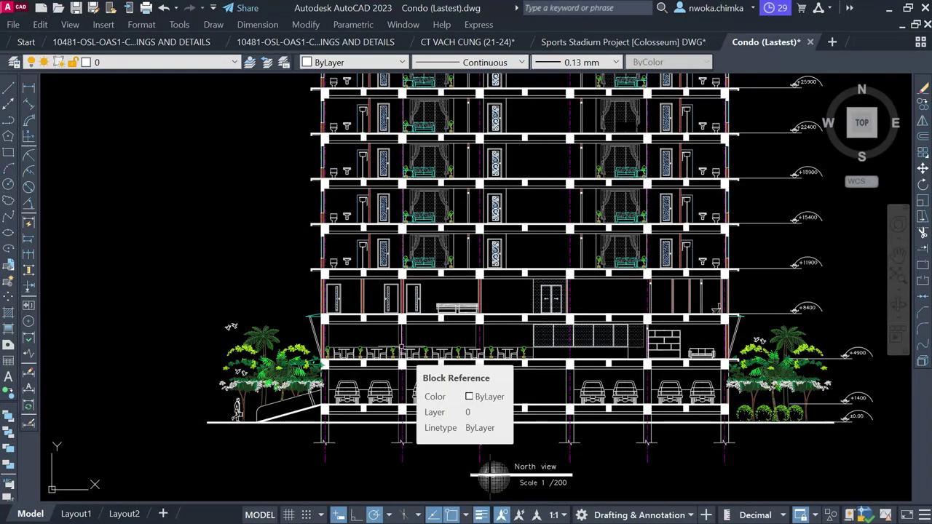
scroll(492, 473, "down", 2)
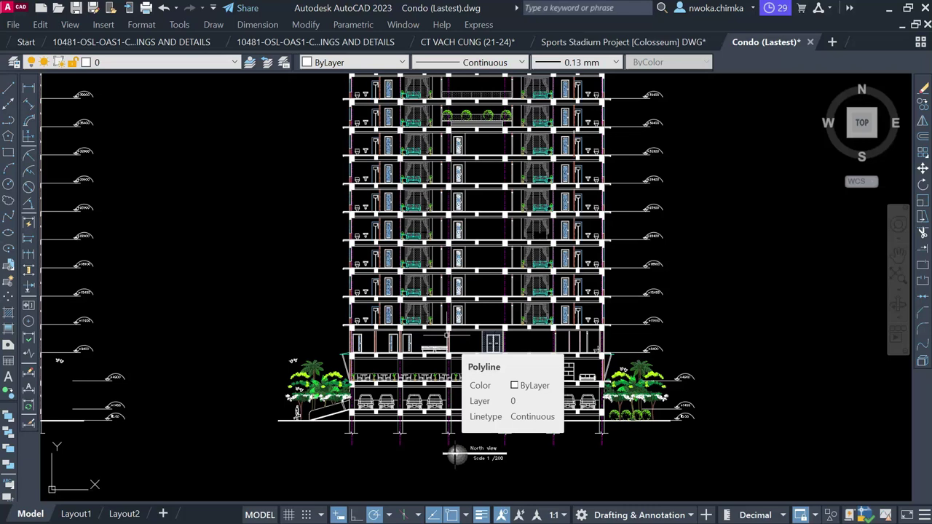
scroll(448, 334, "down", 2)
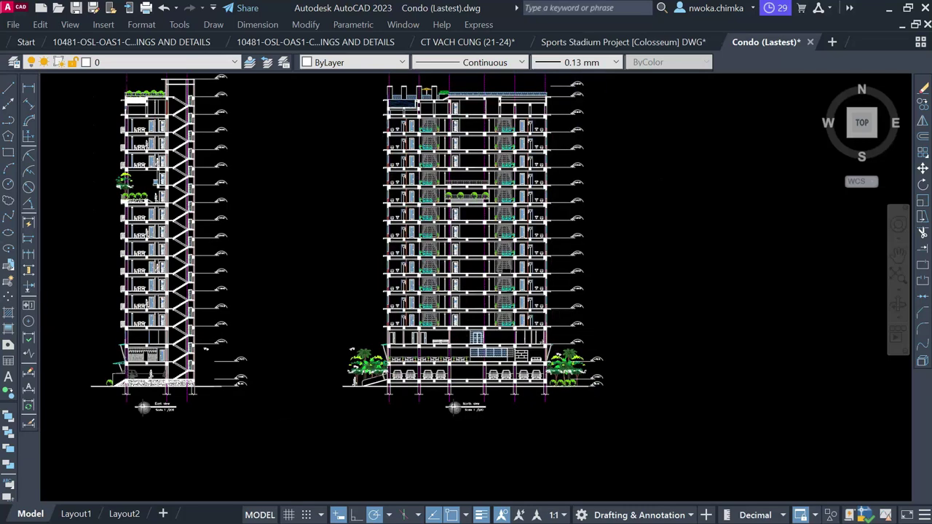
scroll(521, 305, "down", 2)
scroll(377, 206, "down", 2)
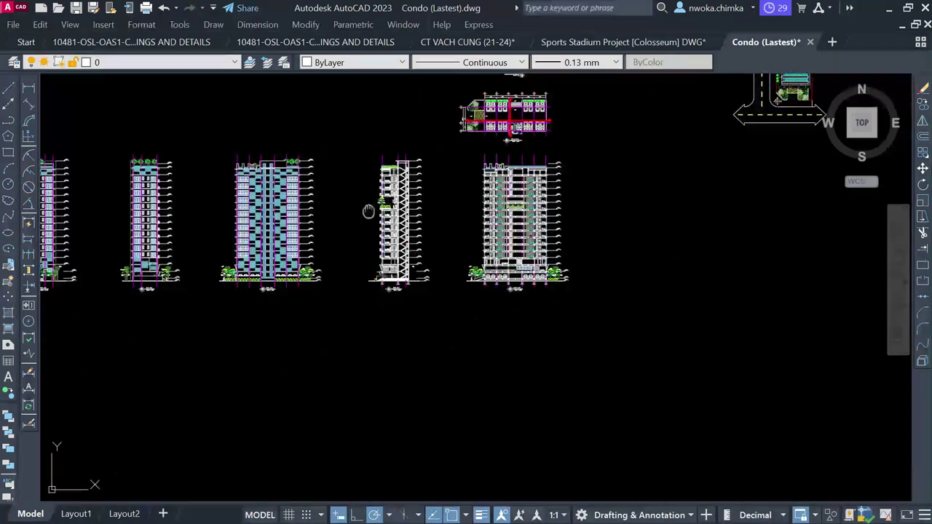